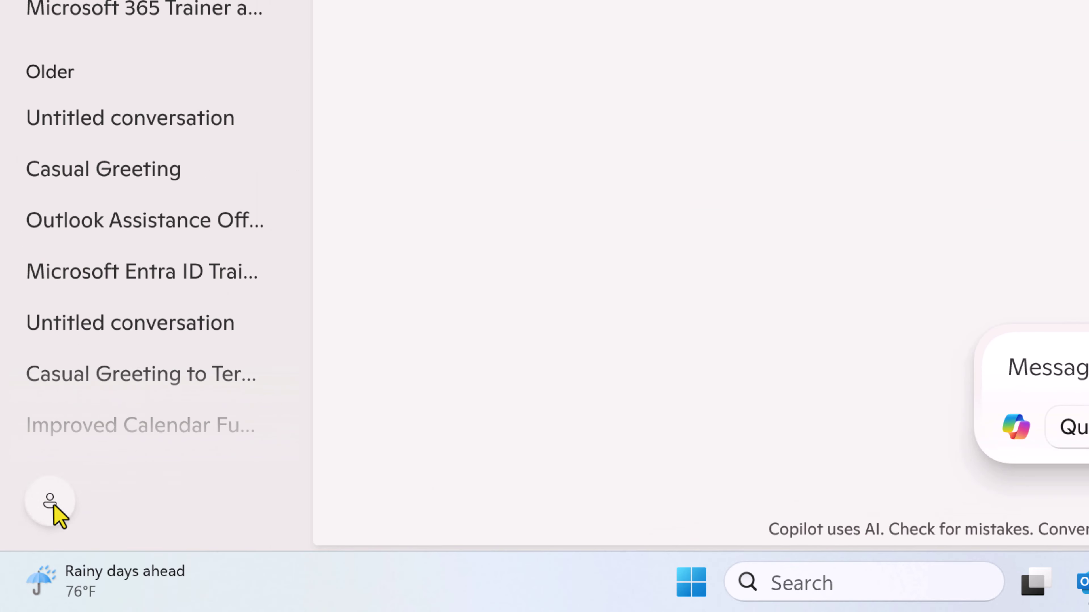
Open the Copilot account settings and review the Account, App and Permission settings sections.
{"action": "left_click", "coordinate": [23, 565]}
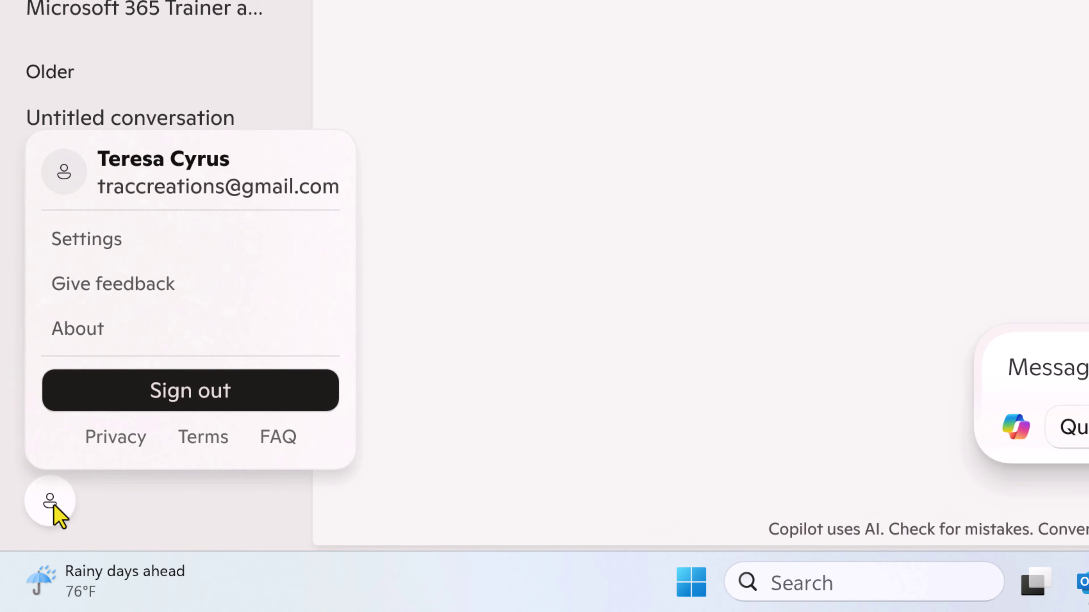
{"action": "left_click", "coordinate": [106, 244]}
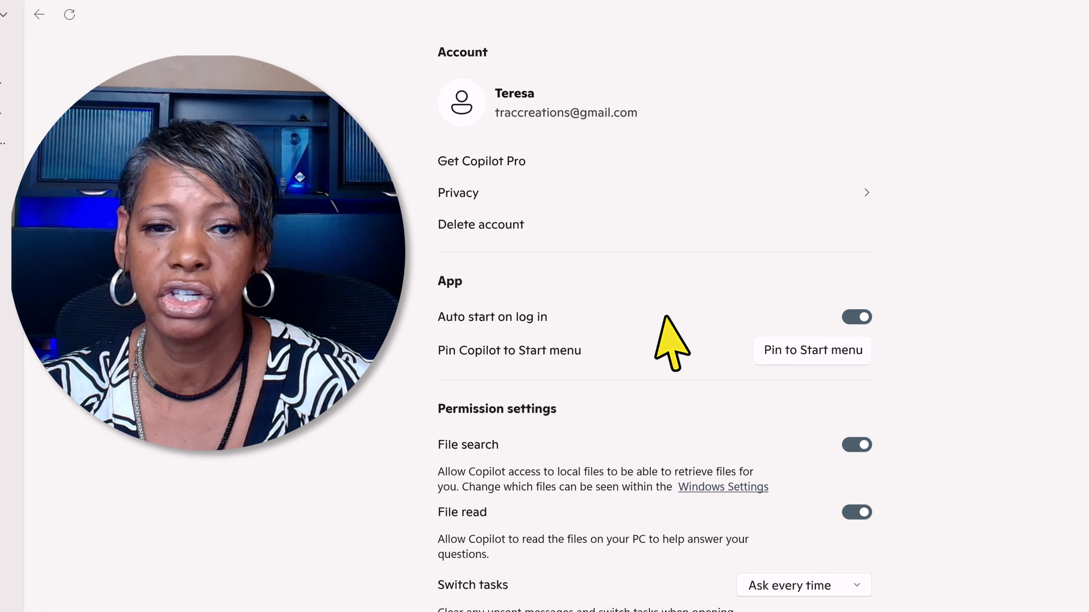
{"action": "scroll", "coordinate": [709, 328], "scroll_direction": "down", "scroll_amount": 7}
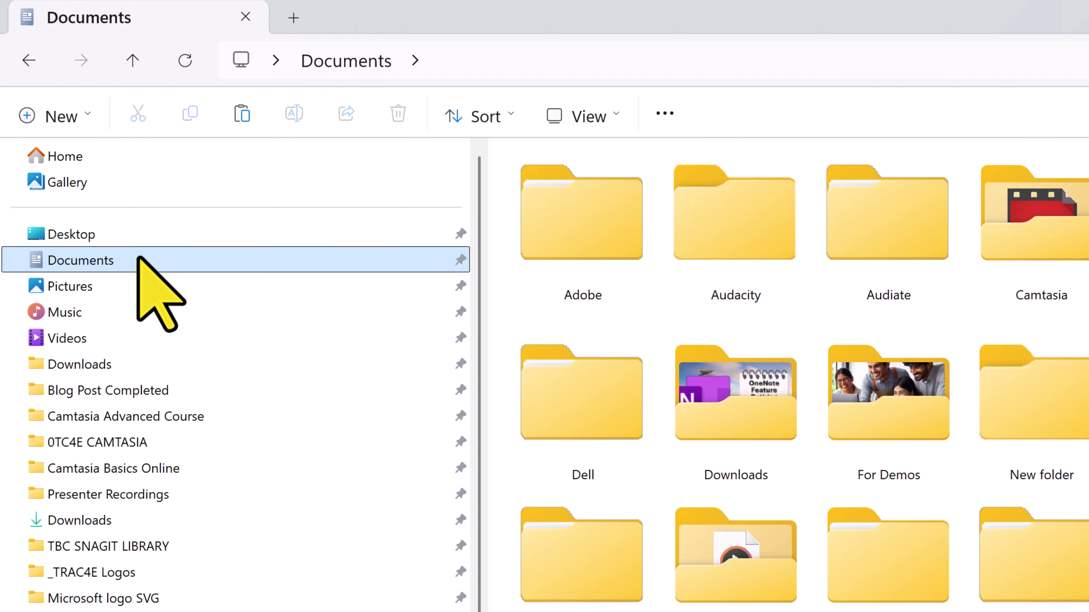
Switch to File Explorer and view the contents of the Pictures, Music and Videos folders.
{"action": "left_click", "coordinate": [139, 294]}
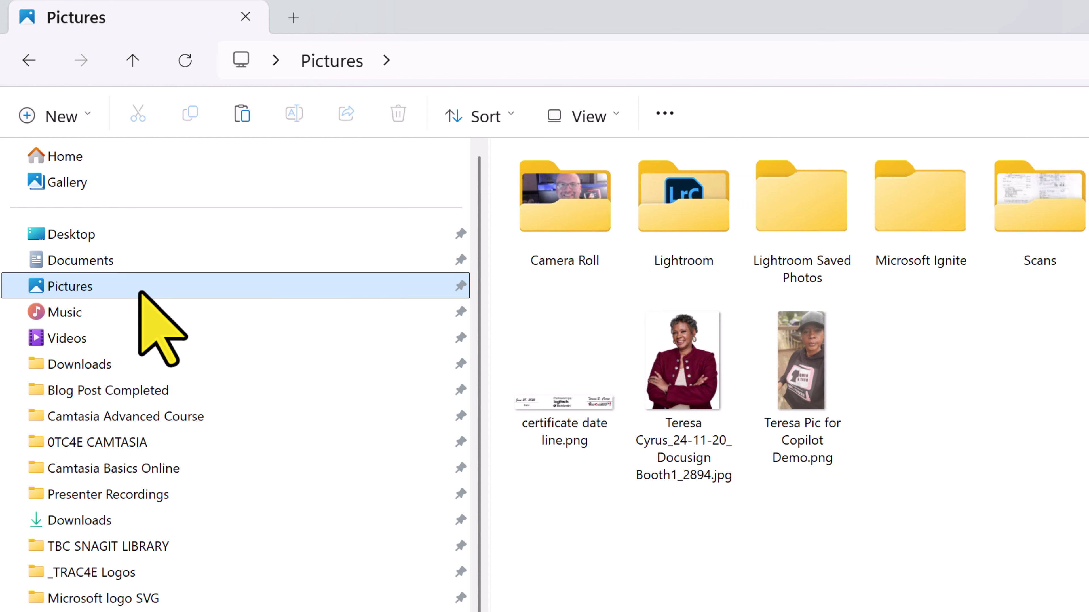
{"action": "left_click", "coordinate": [134, 316]}
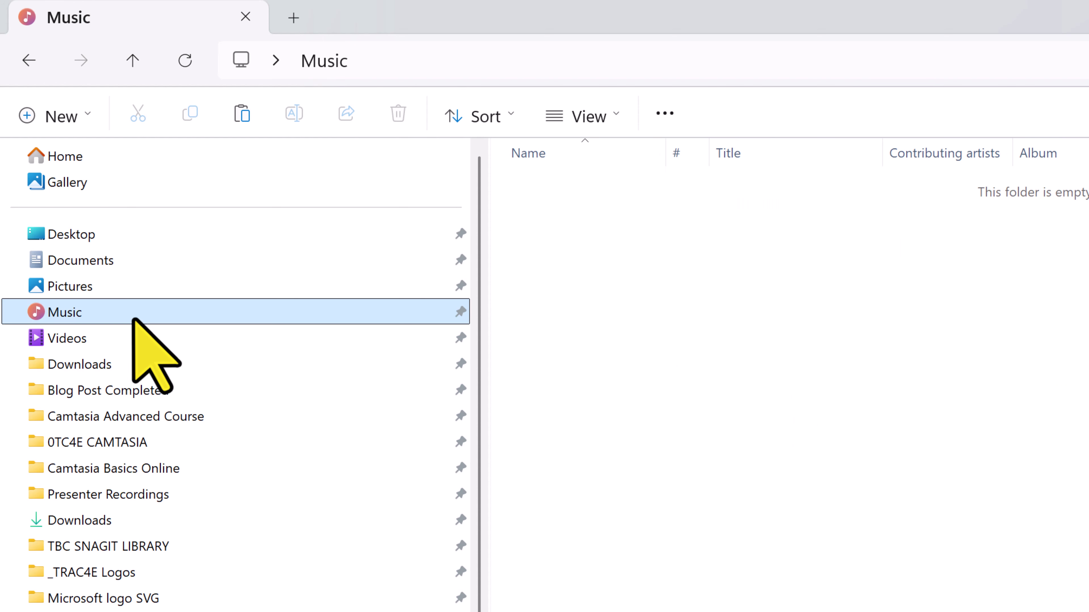
{"action": "left_click", "coordinate": [131, 343]}
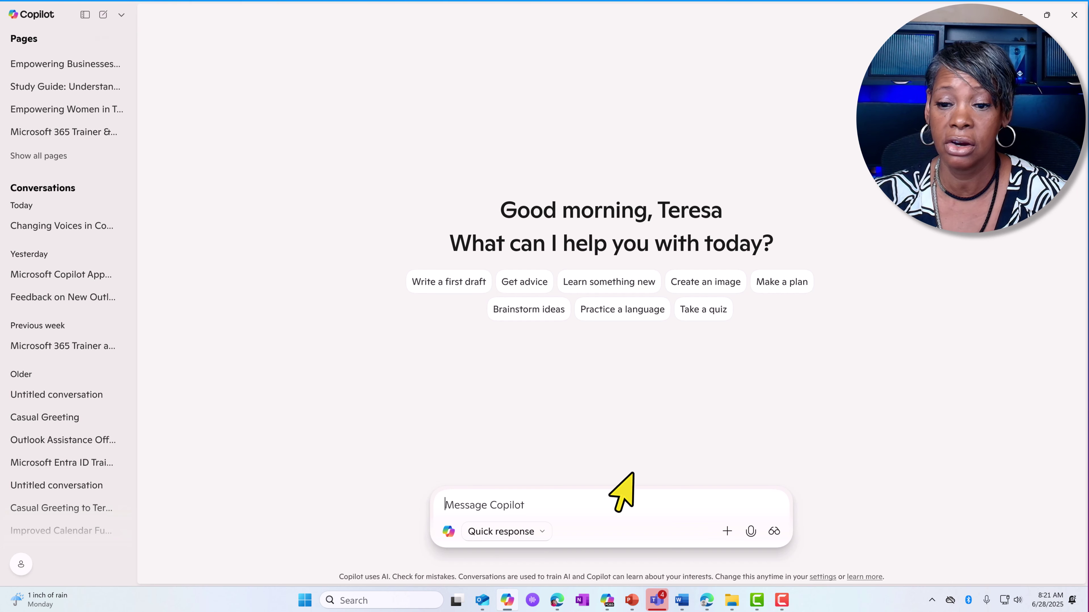
Ask Copilot in a voice conversation to create a LinkedIn mission statement for a Microsoft 365 certified trainer based on the website.
{"action": "left_click", "coordinate": [726, 532]}
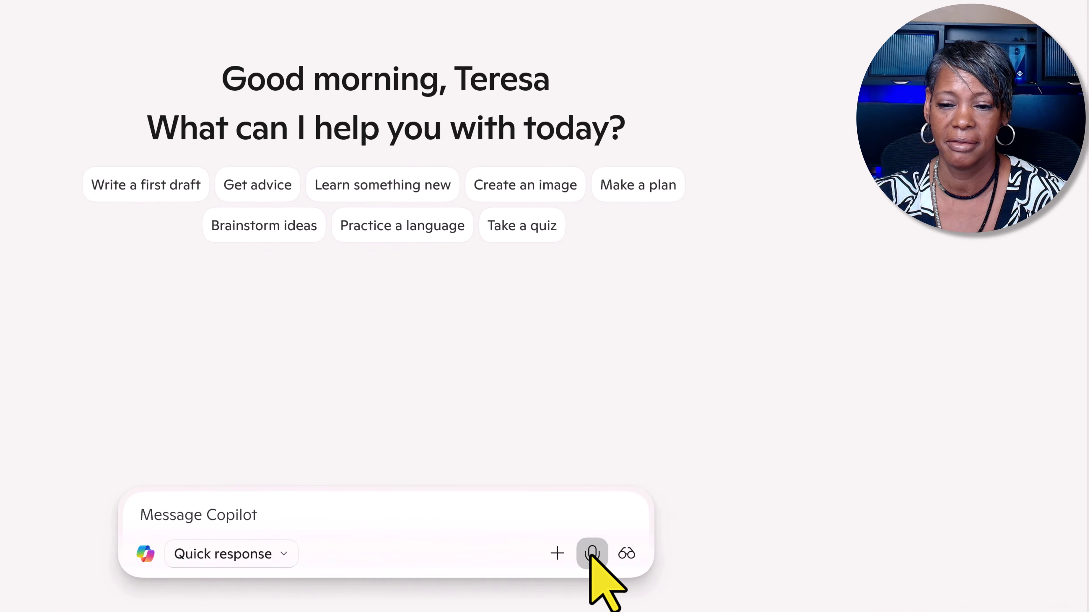
{"action": "left_click", "coordinate": [592, 554]}
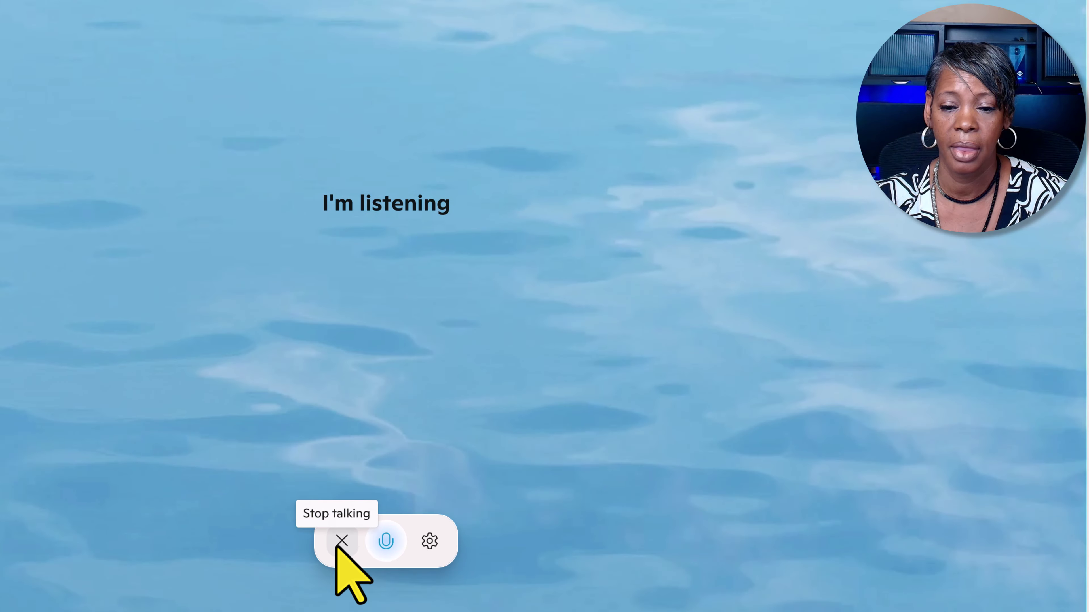
{"action": "left_click", "coordinate": [336, 545]}
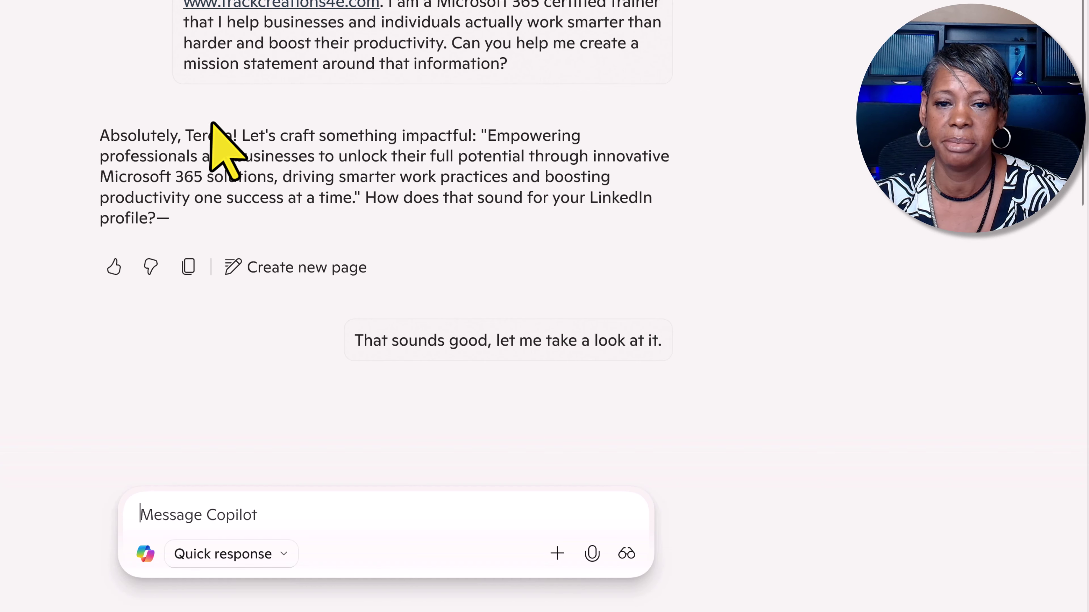
Create a new page from the mission statement reply and delete the introductory sentence and the closing question, leaving only the statement.
{"action": "left_click_drag", "start_coordinate": [262, 136], "coordinate": [367, 205]}
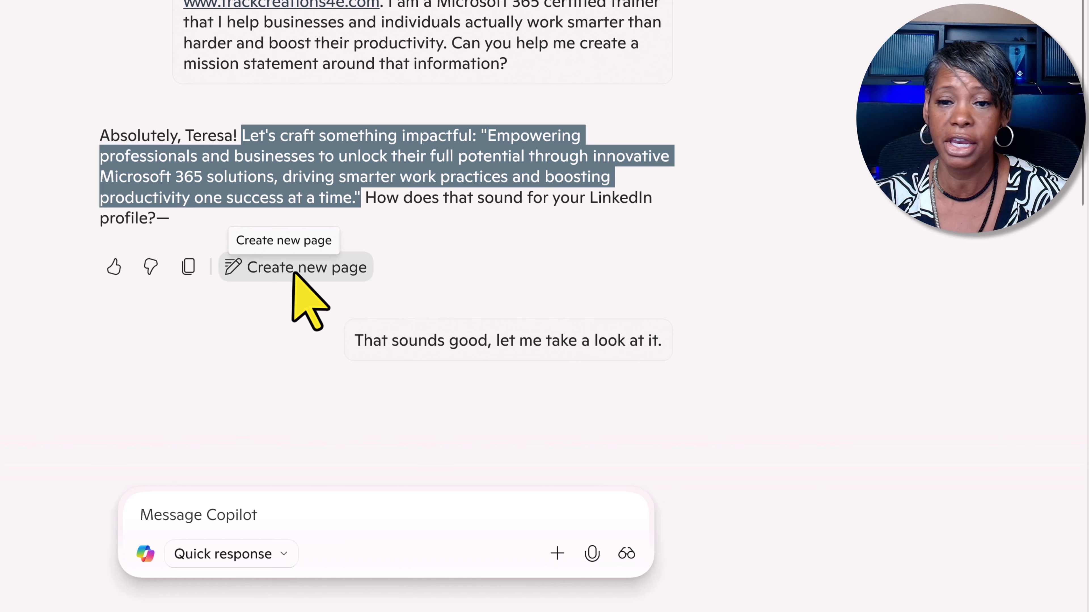
{"action": "left_click", "coordinate": [307, 268]}
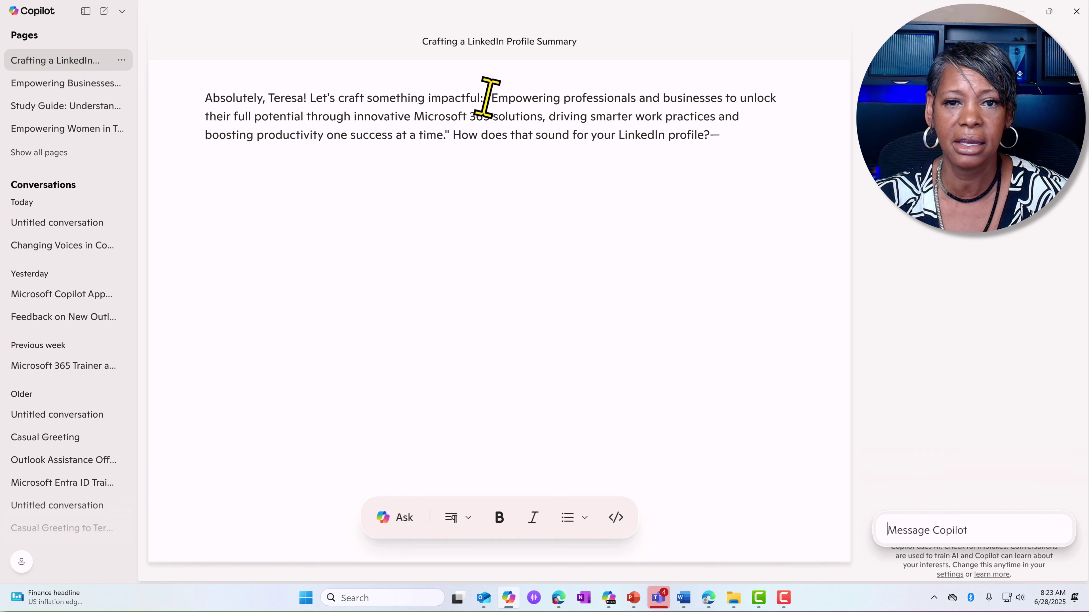
{"action": "left_click_drag", "start_coordinate": [412, 98], "coordinate": [206, 108]}
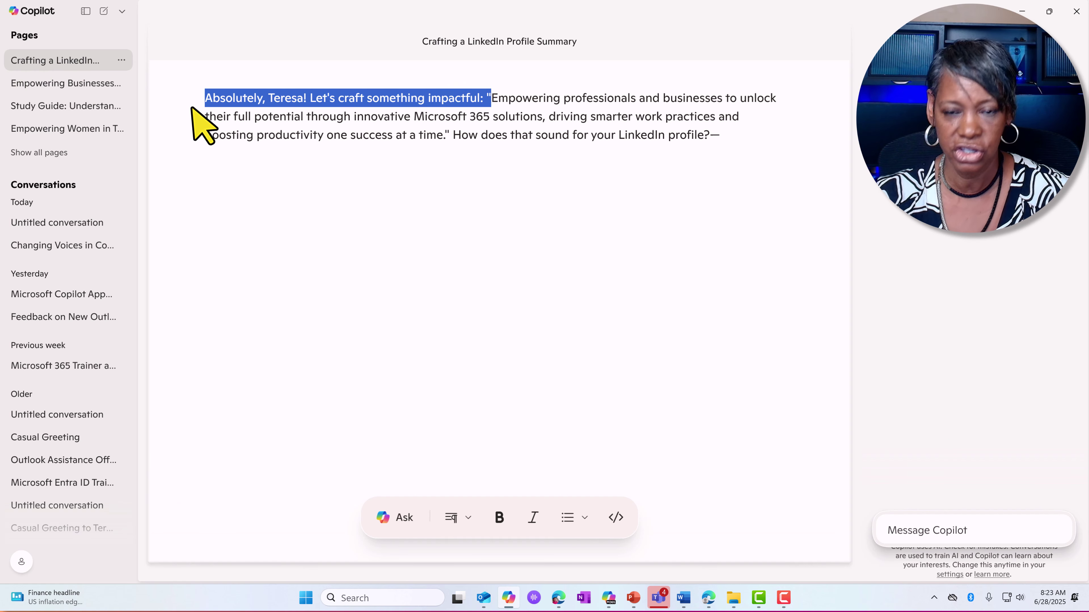
{"action": "key", "text": "BackSpace"}
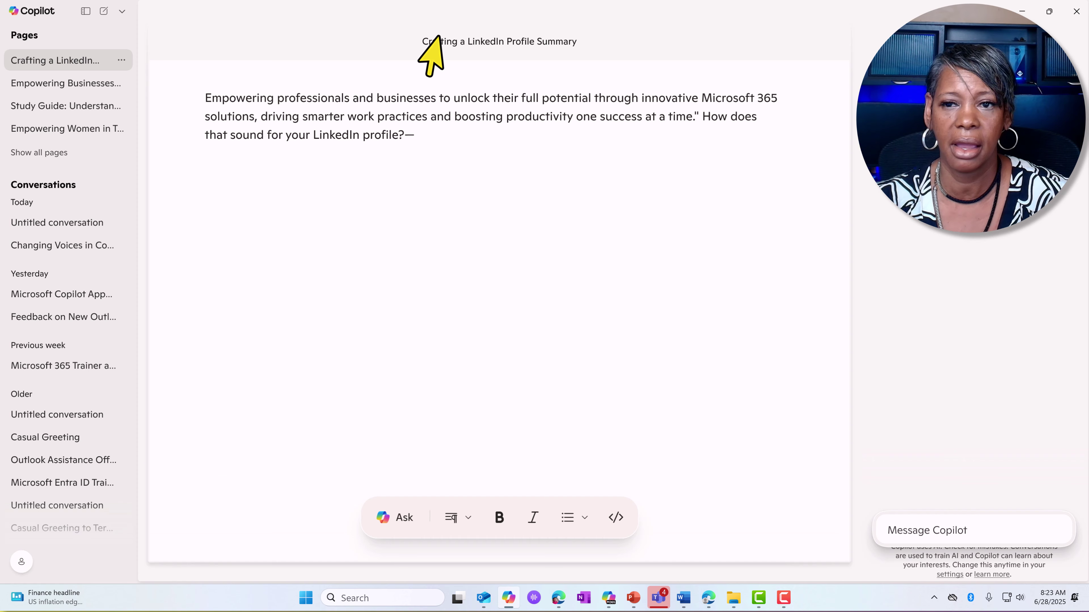
{"action": "left_click_drag", "start_coordinate": [697, 116], "coordinate": [738, 153]}
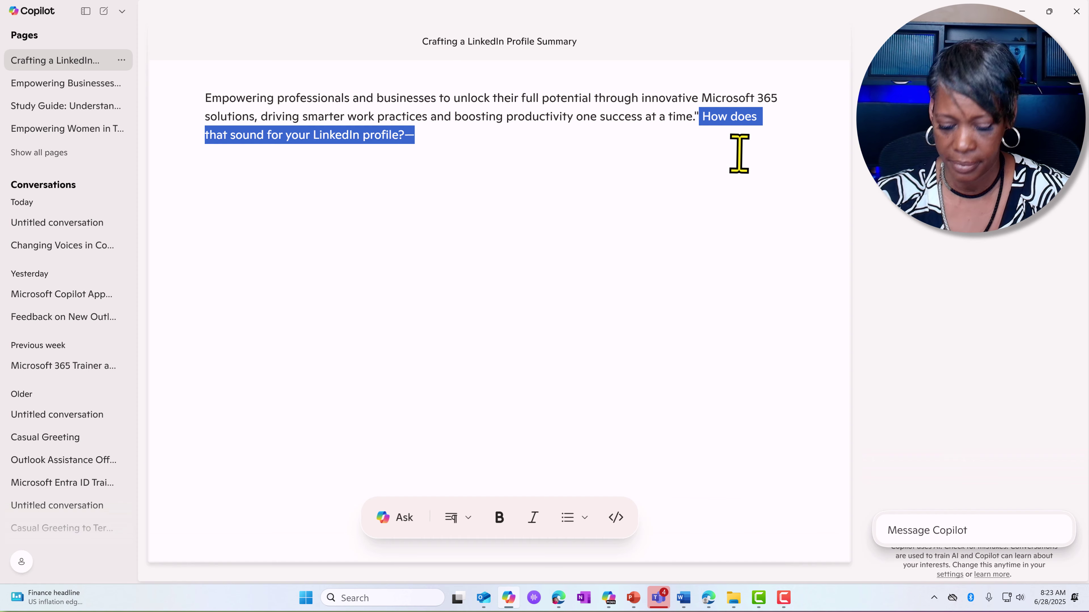
{"action": "key", "text": "BackSpace"}
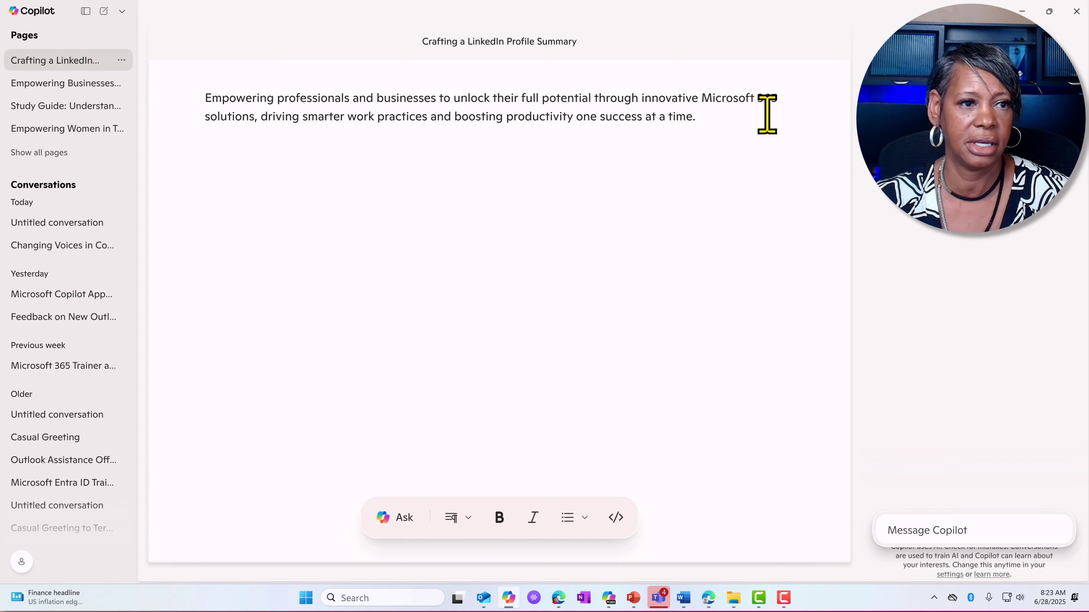
Return to today's untitled conversation and ask by voice for a LinkedIn banner prompt.
{"action": "left_click", "coordinate": [60, 223]}
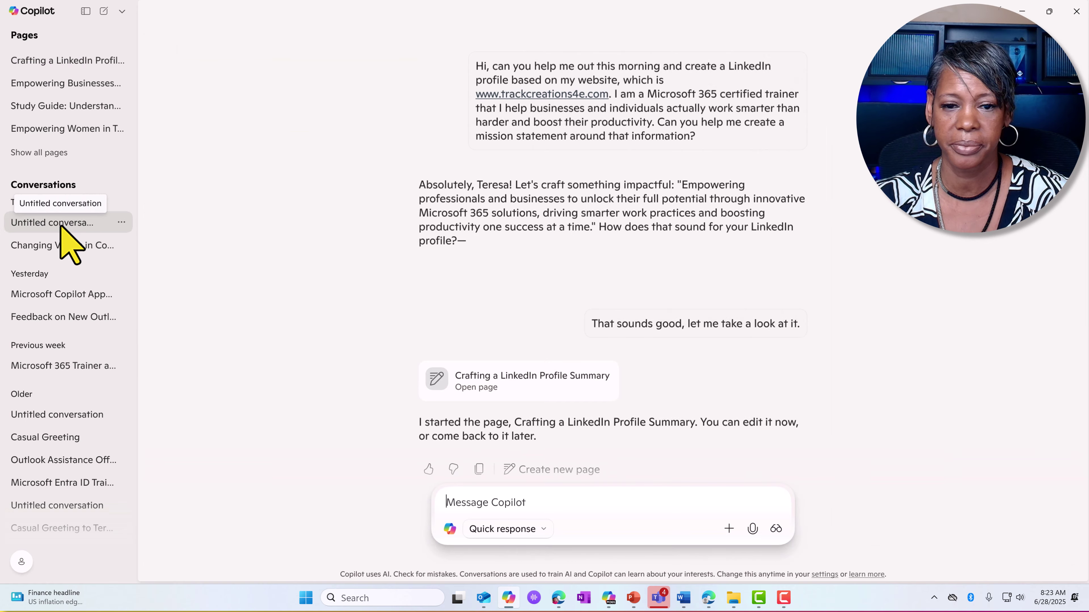
{"action": "left_click", "coordinate": [753, 528]}
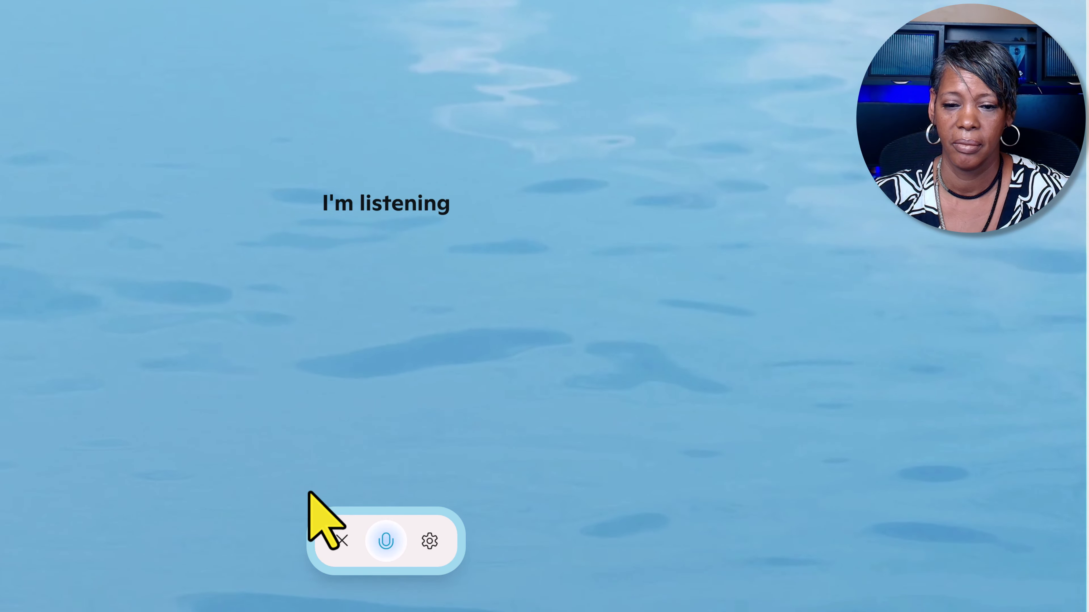
{"action": "left_click", "coordinate": [336, 545]}
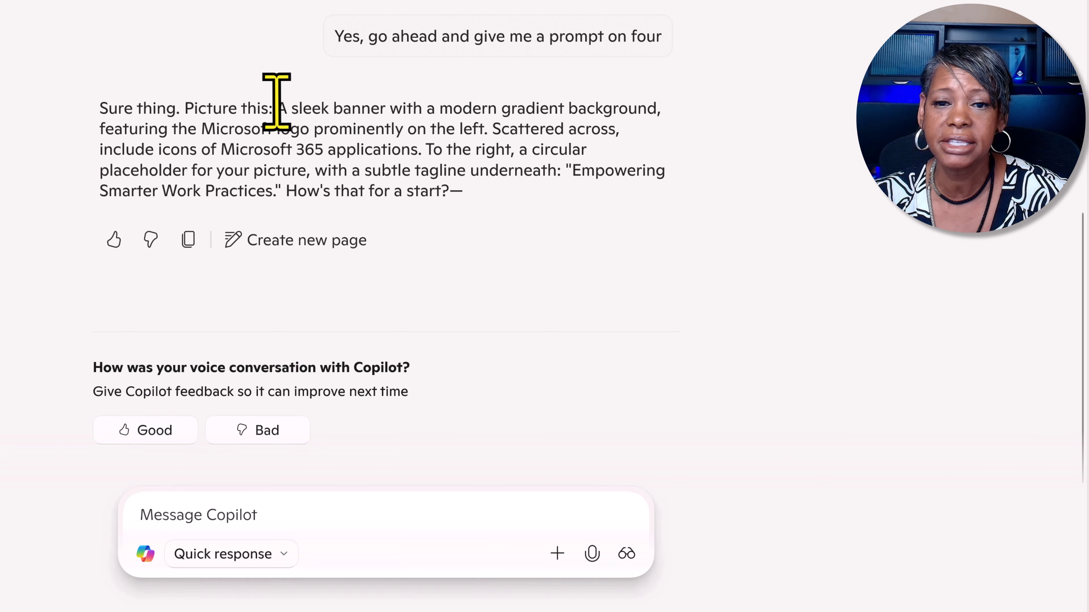
Copy the banner description from the reply and send it as a prompt starting with "Create a banner".
{"action": "left_click_drag", "start_coordinate": [279, 112], "coordinate": [307, 190]}
{"action": "key", "text": "ctrl+c"}
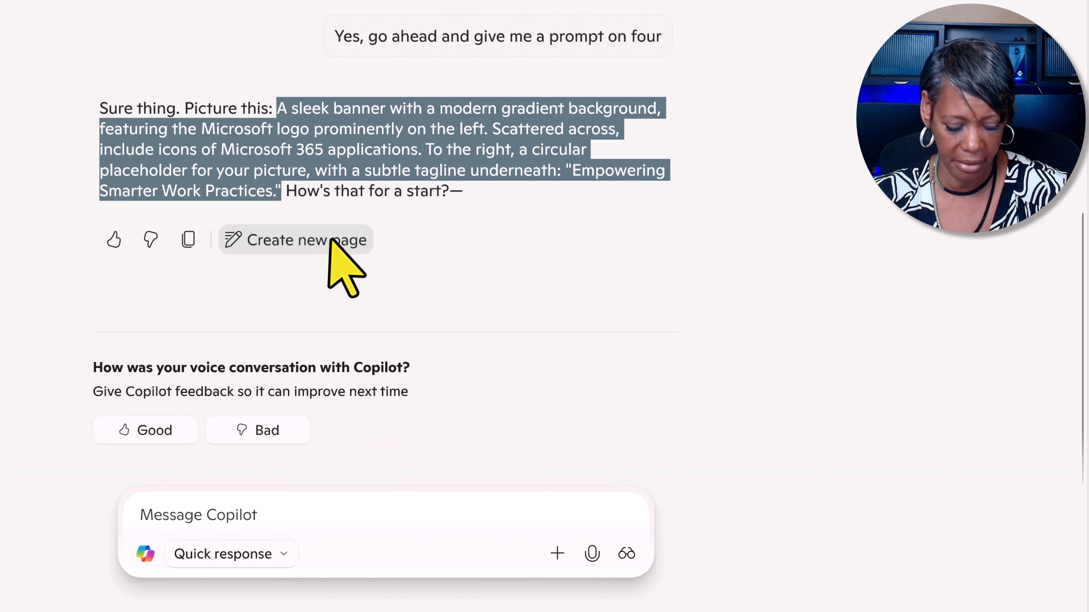
{"action": "left_click", "coordinate": [226, 516]}
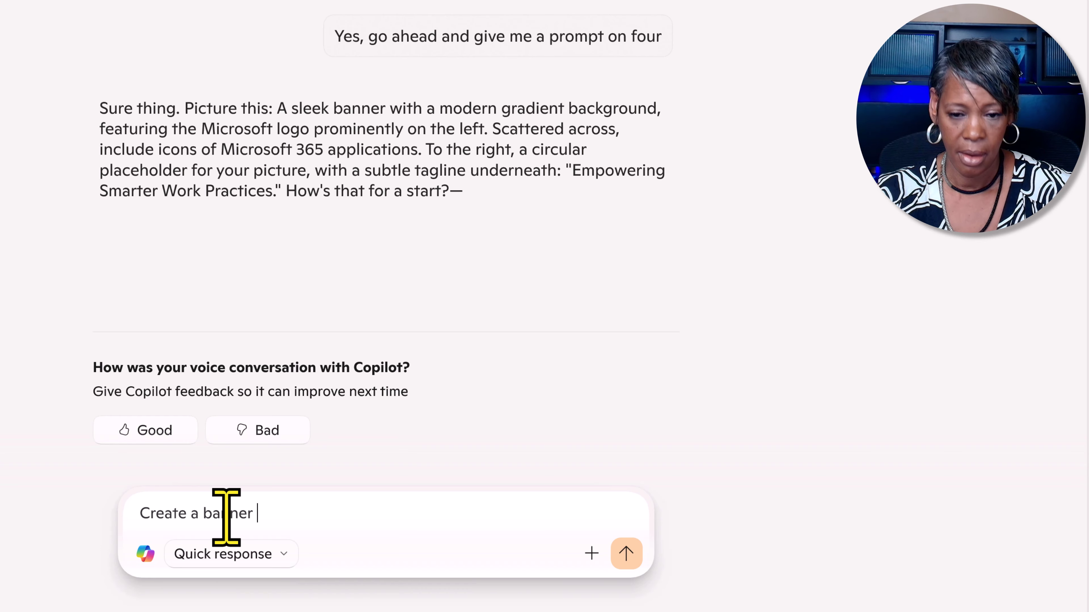
{"action": "type", "text": "Create a banner"}
{"action": "key", "text": "ctrl+v"}
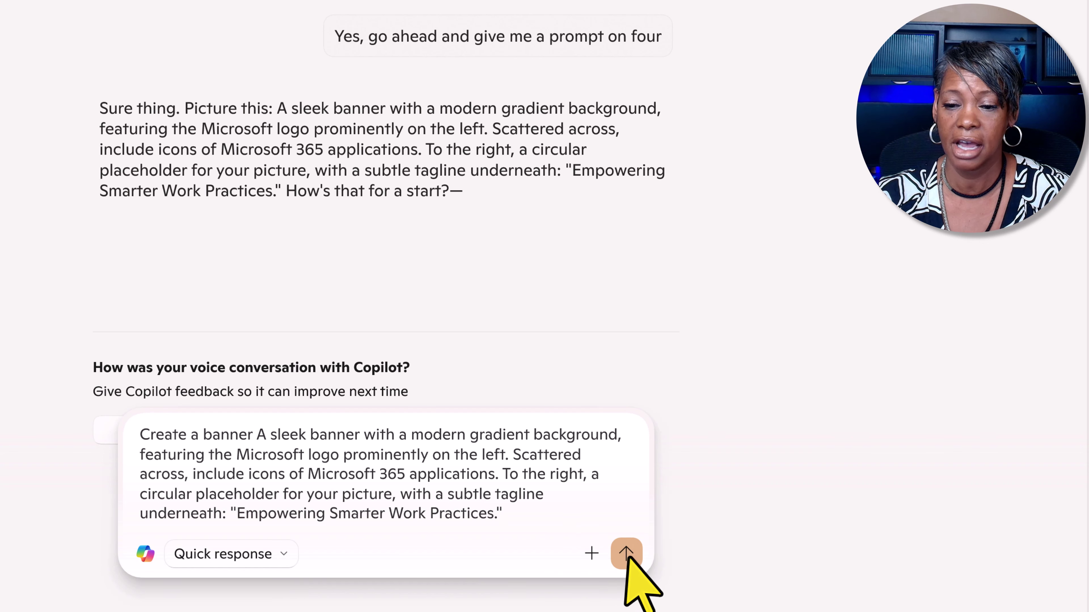
{"action": "left_click", "coordinate": [627, 553]}
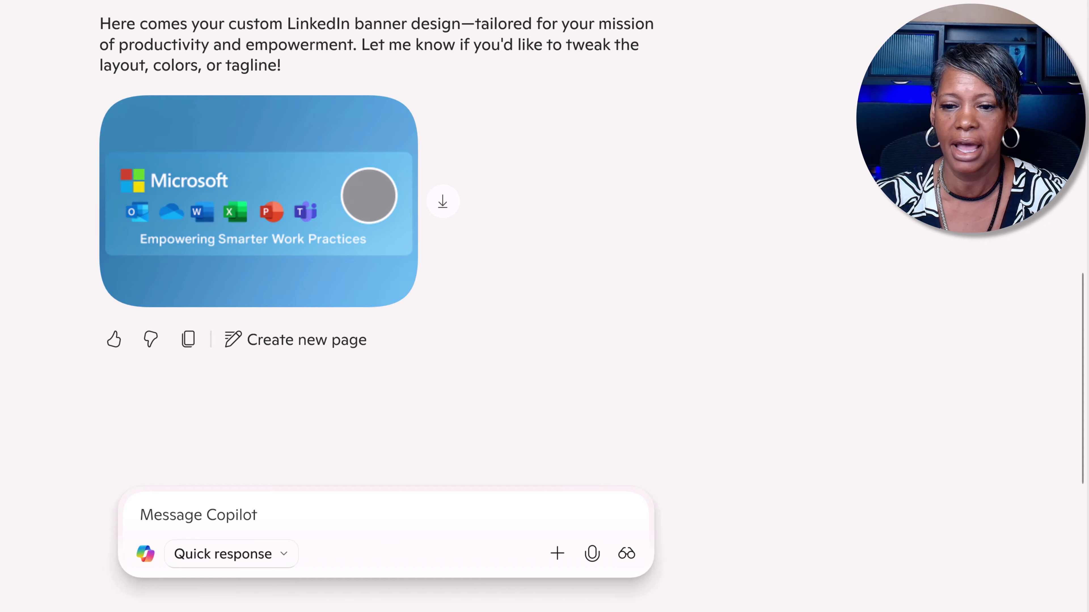
Ask Copilot by voice for a sample tech tip series post, end the conversation and review the reply.
{"action": "left_click", "coordinate": [592, 553]}
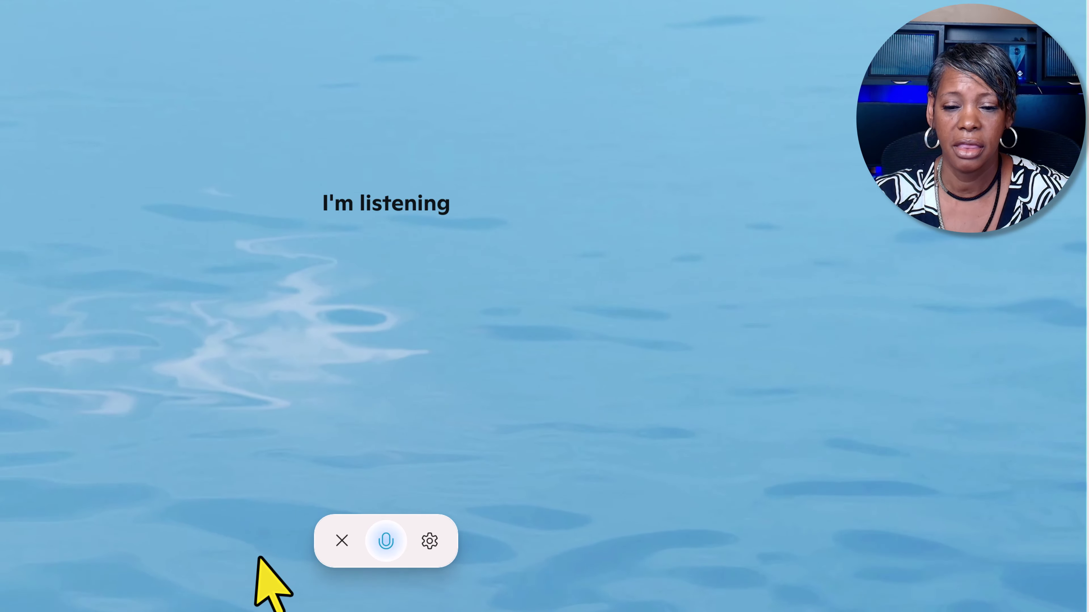
{"action": "left_click", "coordinate": [341, 541]}
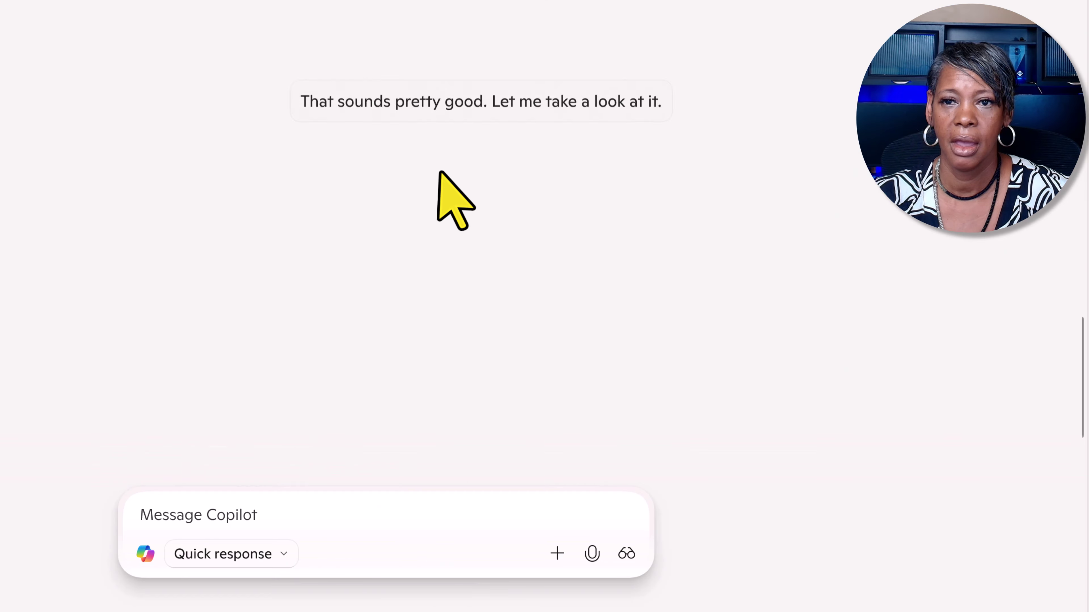
{"action": "scroll", "coordinate": [438, 172], "scroll_direction": "up", "scroll_amount": 5}
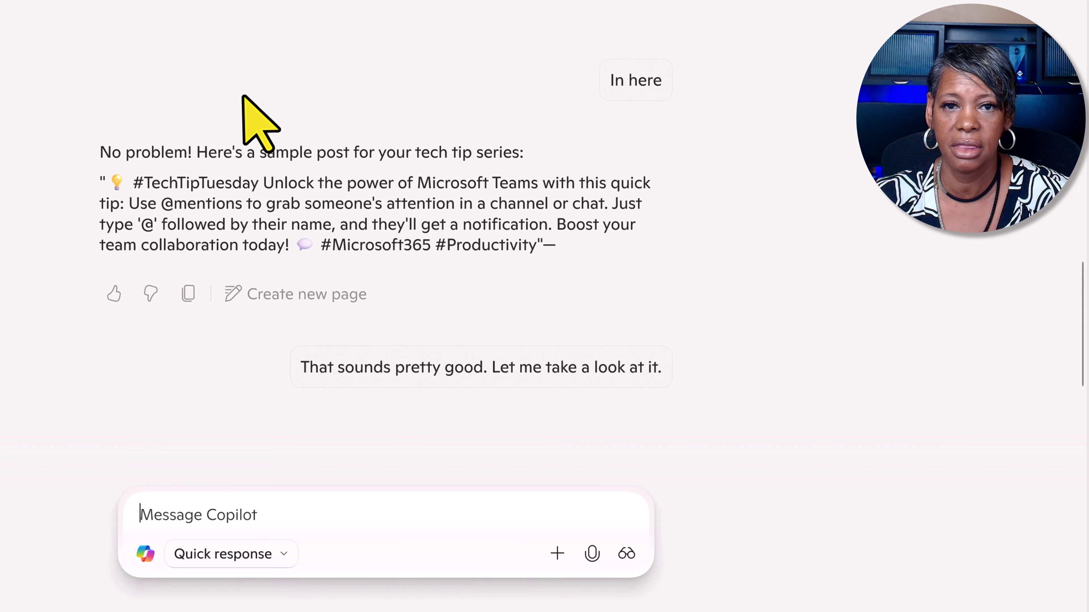
{"action": "scroll", "coordinate": [243, 121], "scroll_direction": "up", "scroll_amount": 5}
{"action": "scroll", "coordinate": [258, 213], "scroll_direction": "down", "scroll_amount": 5}
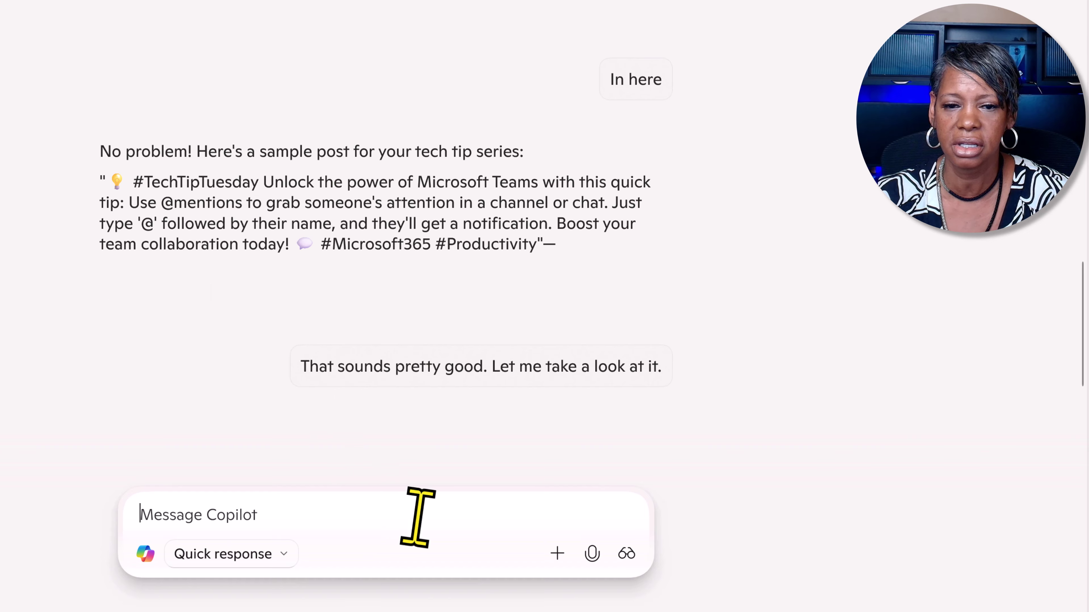
Ask Copilot by voice to give the tip a title and bullet format, and compare it with the original post.
{"action": "left_click", "coordinate": [600, 561]}
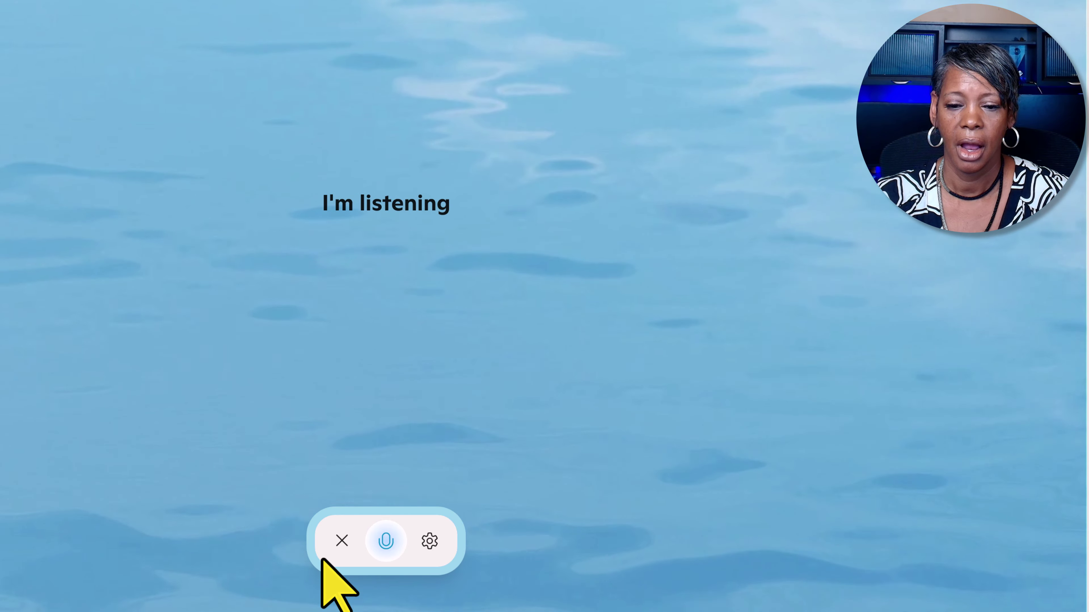
{"action": "left_click", "coordinate": [341, 541]}
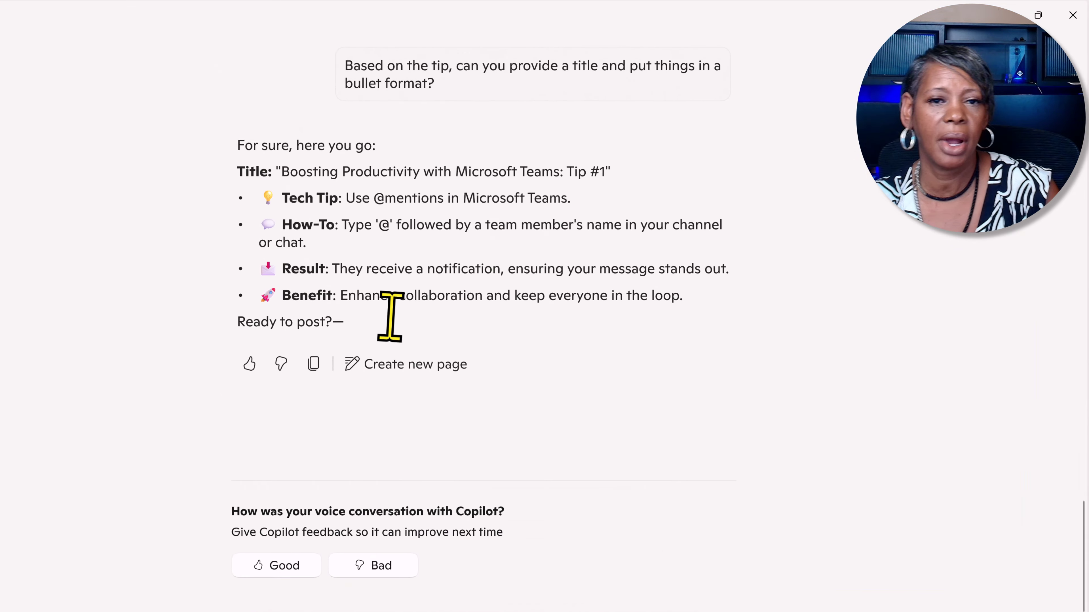
{"action": "scroll", "coordinate": [457, 329], "scroll_direction": "up", "scroll_amount": 10}
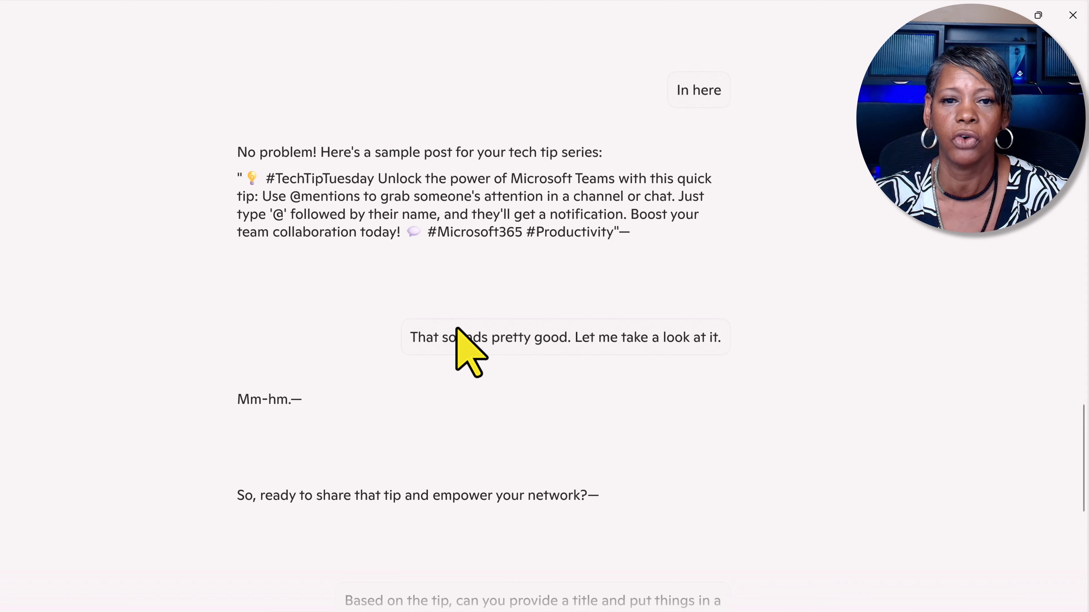
{"action": "mouse_move", "coordinate": [243, 189]}
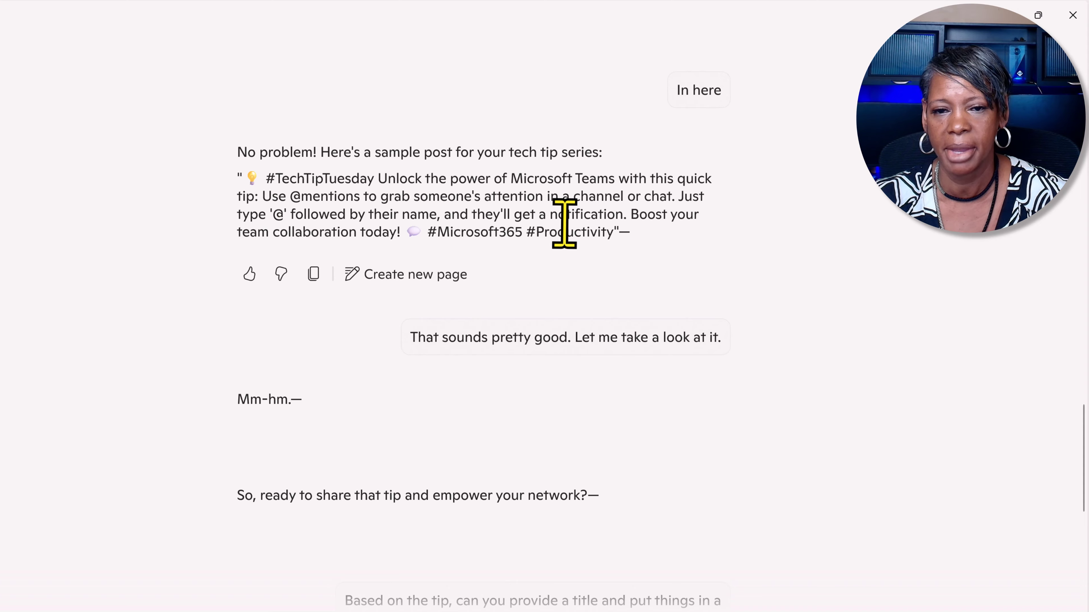
{"action": "scroll", "coordinate": [444, 284], "scroll_direction": "down", "scroll_amount": 8}
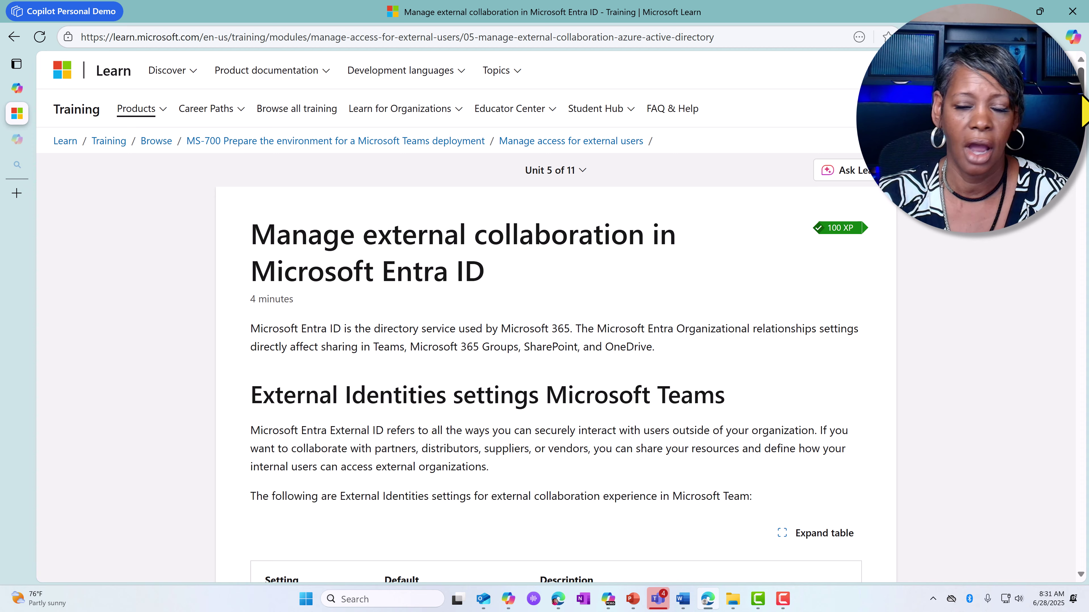
Skim the Microsoft Learn page "Manage external collaboration in Microsoft Entra ID" through to the Use Sensitivity labels section.
{"action": "scroll", "coordinate": [557, 322], "scroll_direction": "down", "scroll_amount": 20}
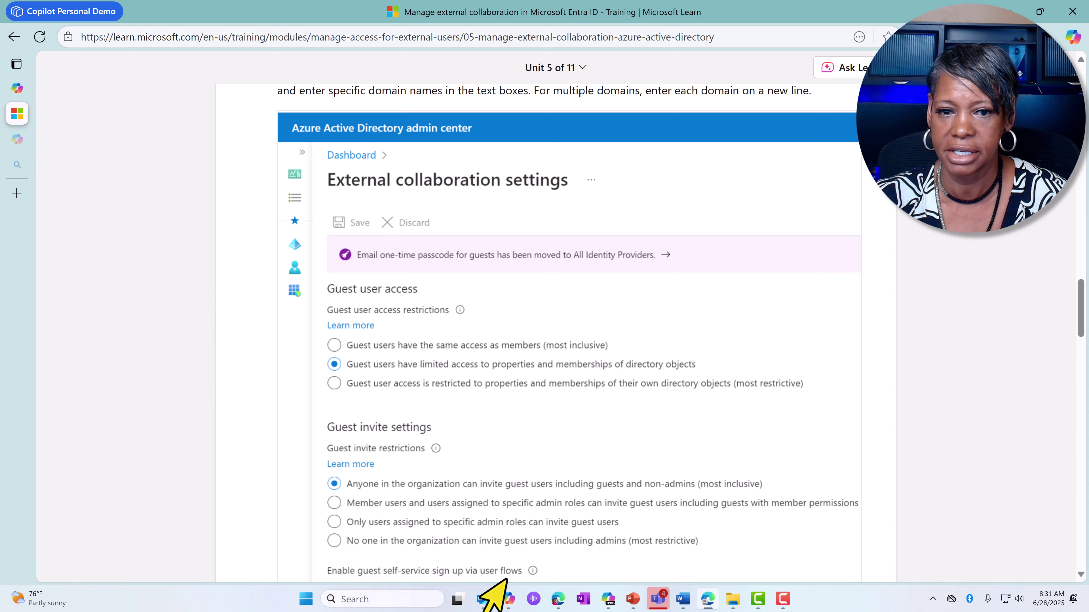
{"action": "left_click_drag", "start_coordinate": [1081, 304], "coordinate": [1085, 384]}
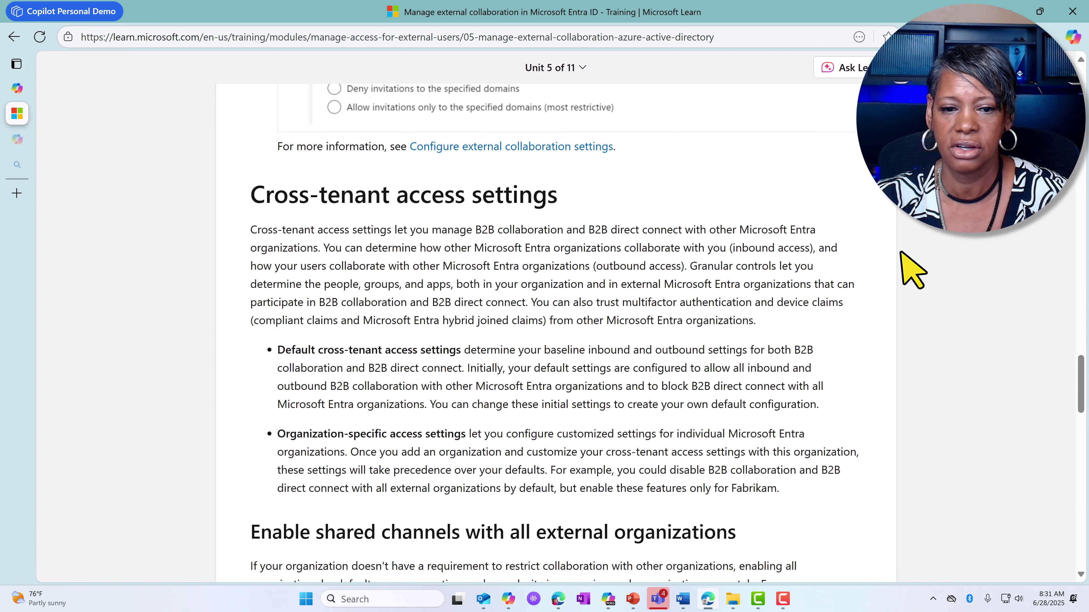
{"action": "scroll", "coordinate": [902, 255], "scroll_direction": "down", "scroll_amount": 20}
{"action": "scroll", "coordinate": [519, 180], "scroll_direction": "up", "scroll_amount": 1}
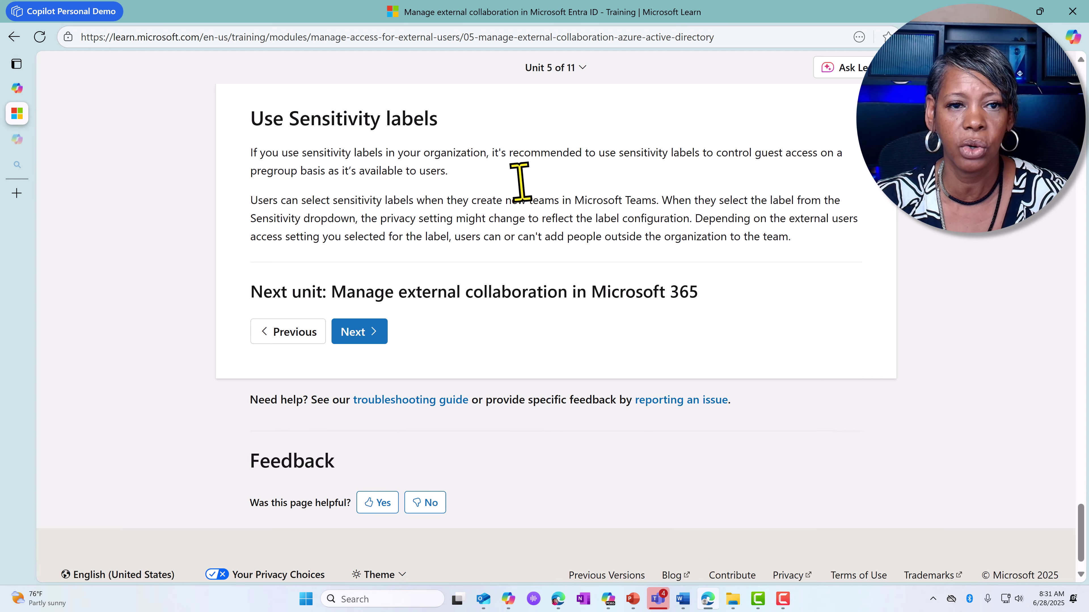
{"action": "scroll", "coordinate": [520, 180], "scroll_direction": "up", "scroll_amount": 2}
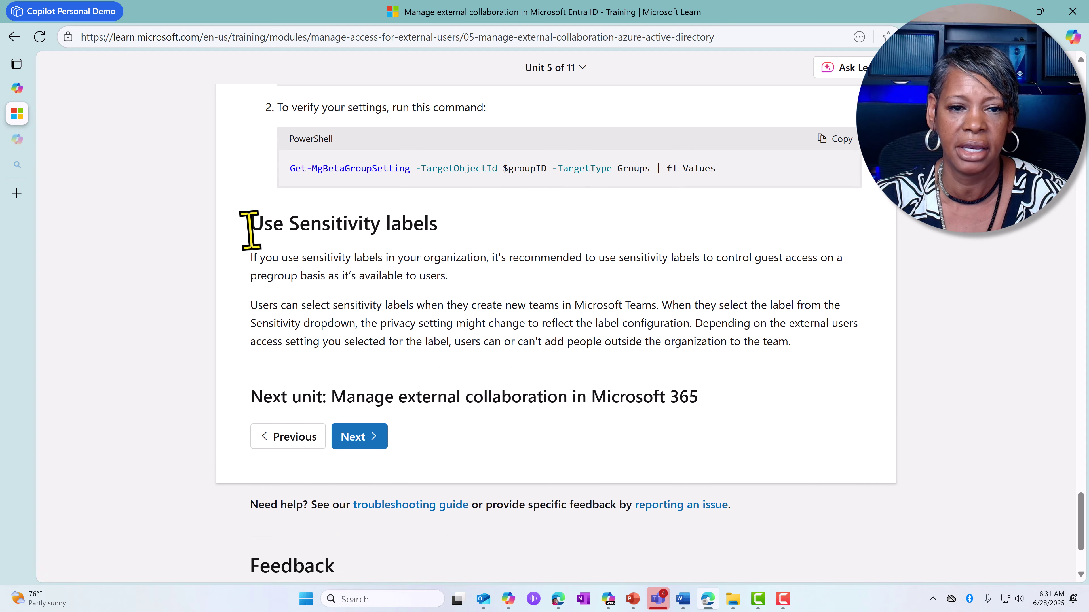
Switch from the Use Sensitivity labels section to the Copilot app and share the Copilot Personal Demo browser window through Copilot Vision.
{"action": "left_click_drag", "start_coordinate": [250, 230], "coordinate": [444, 229]}
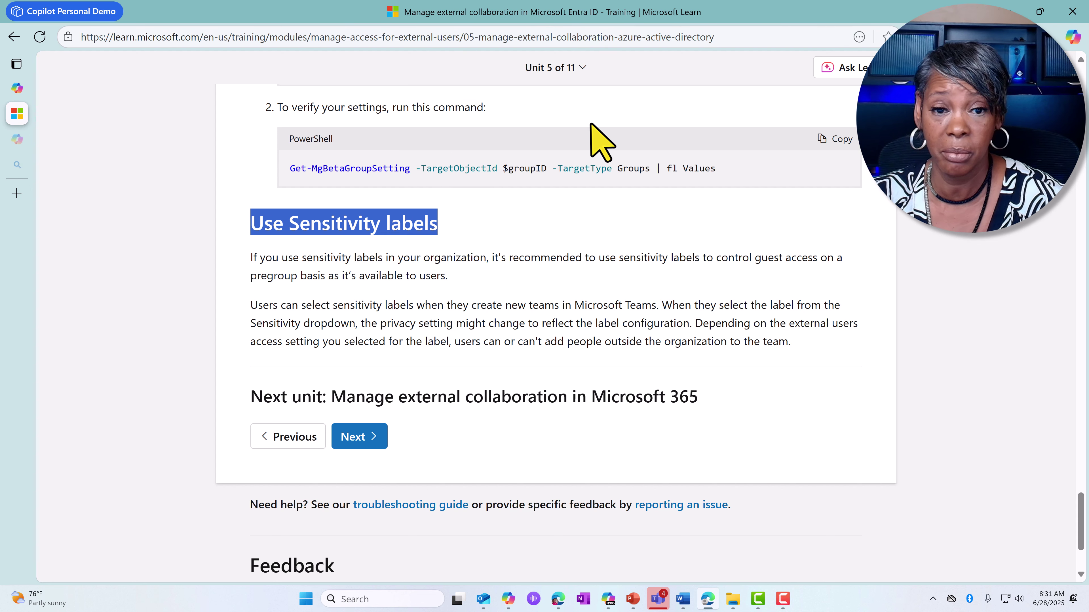
{"action": "left_click", "coordinate": [582, 277]}
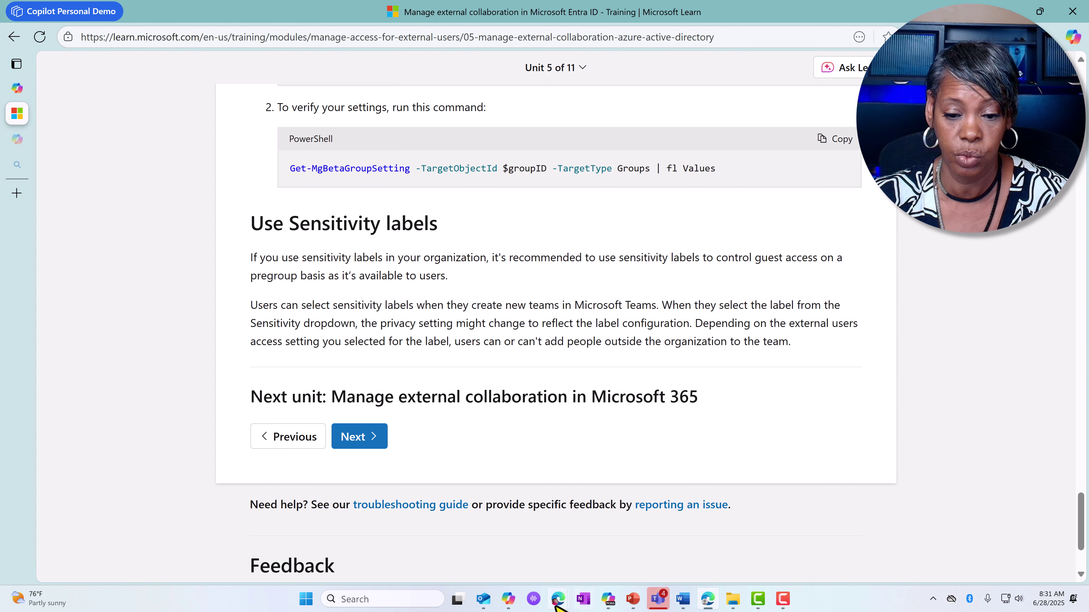
{"action": "left_click", "coordinate": [507, 606]}
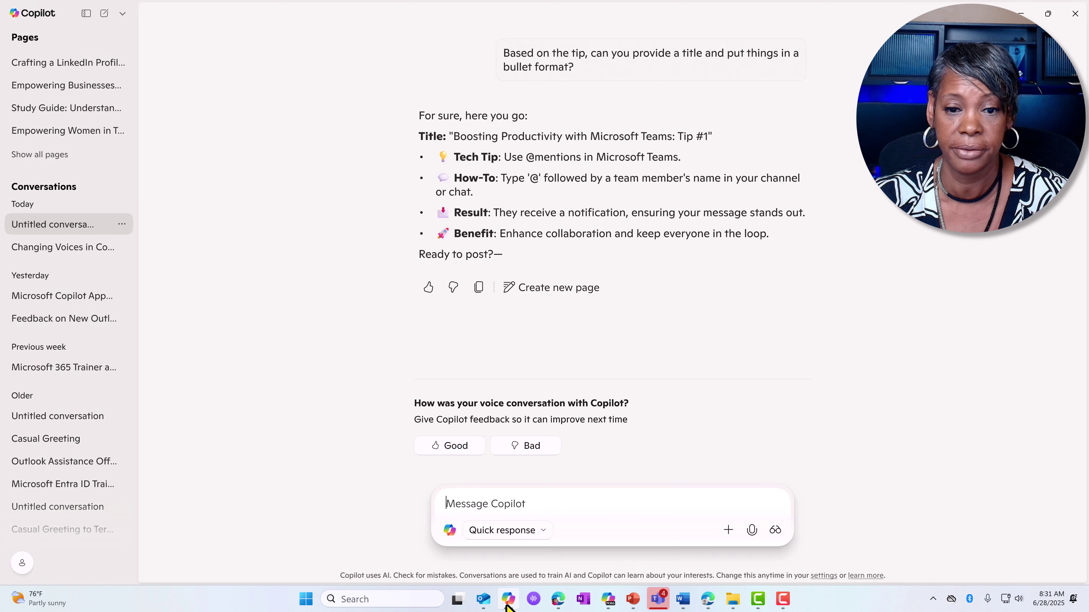
{"action": "left_click", "coordinate": [774, 530]}
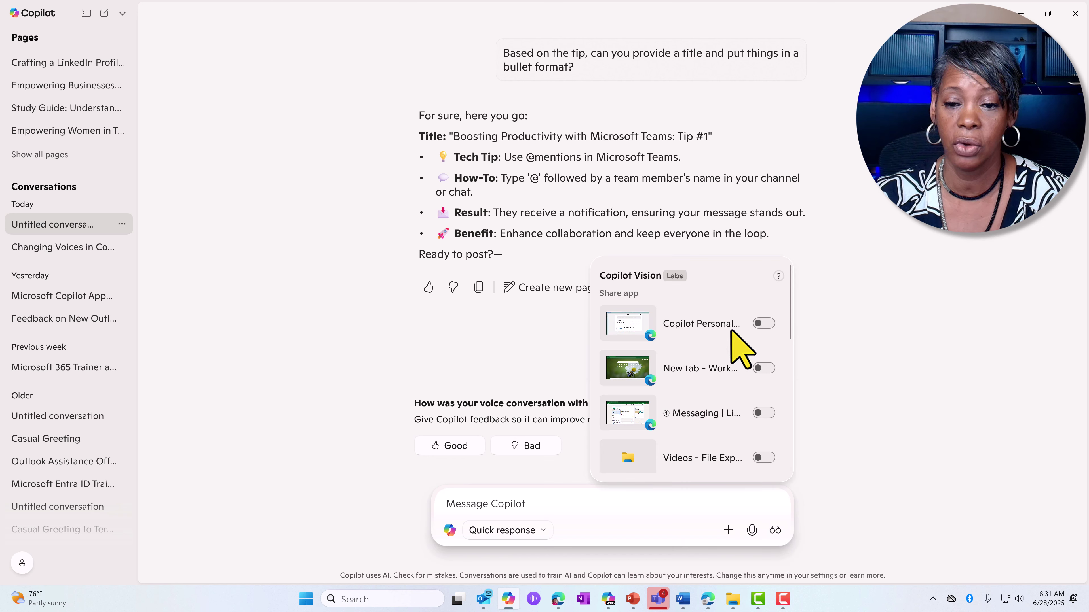
{"action": "left_click", "coordinate": [756, 324]}
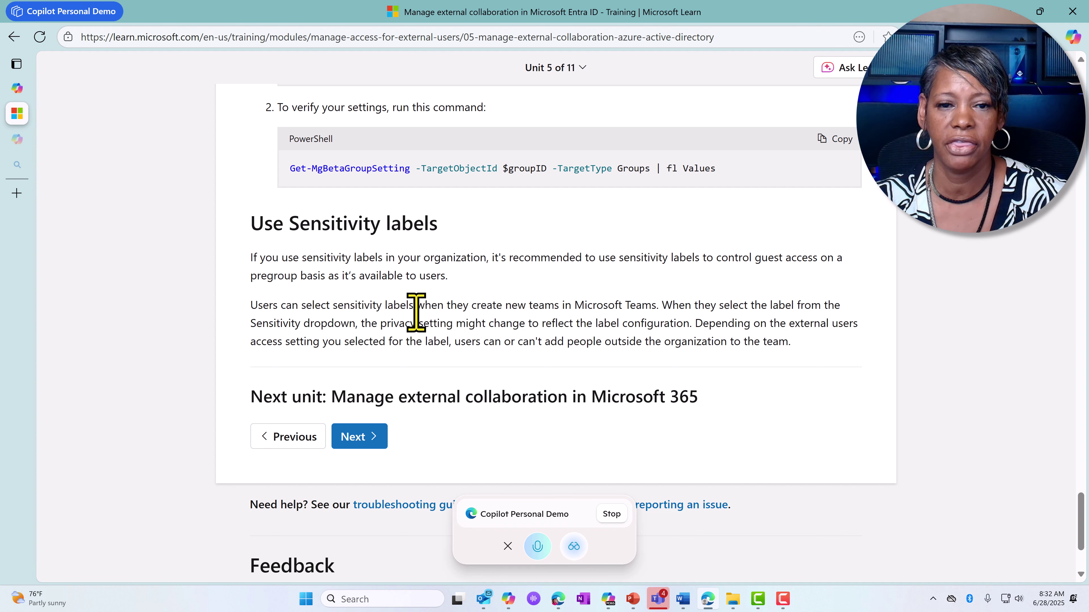
End the Vision conversation, maximize the Copilot window and review the sensitivity labels explanations in the transcript.
{"action": "left_click", "coordinate": [507, 547]}
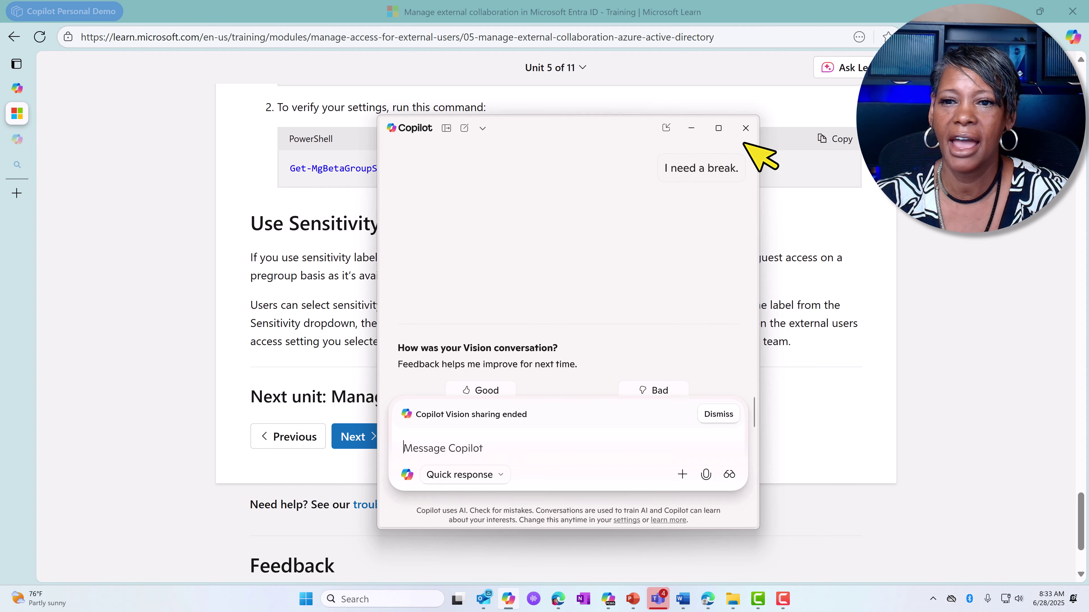
{"action": "left_click", "coordinate": [718, 127]}
{"action": "scroll", "coordinate": [489, 284], "scroll_direction": "up", "scroll_amount": 8}
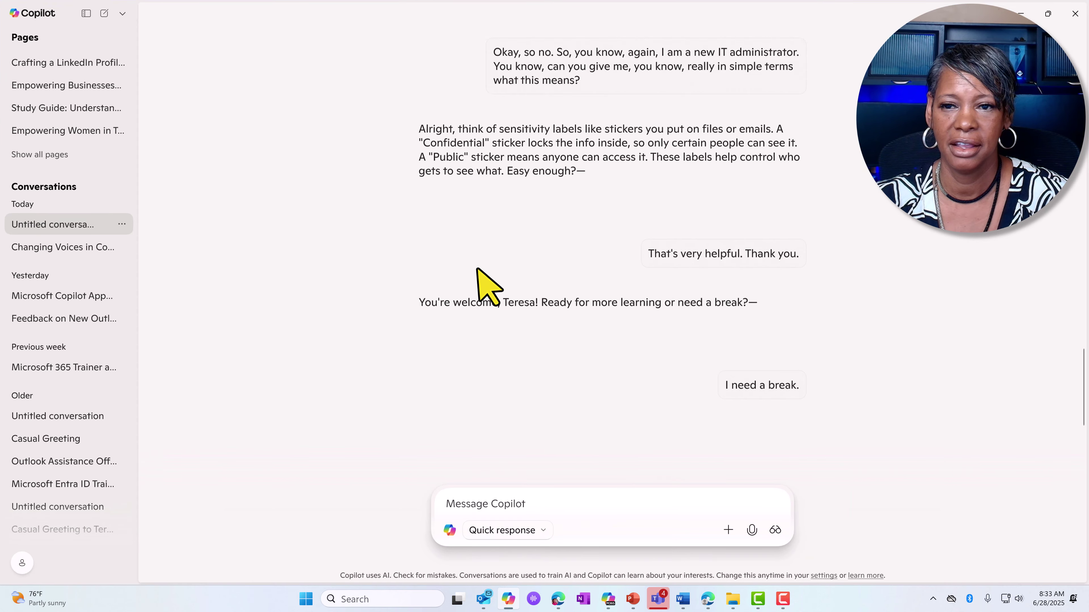
{"action": "scroll", "coordinate": [462, 312], "scroll_direction": "down", "scroll_amount": 2}
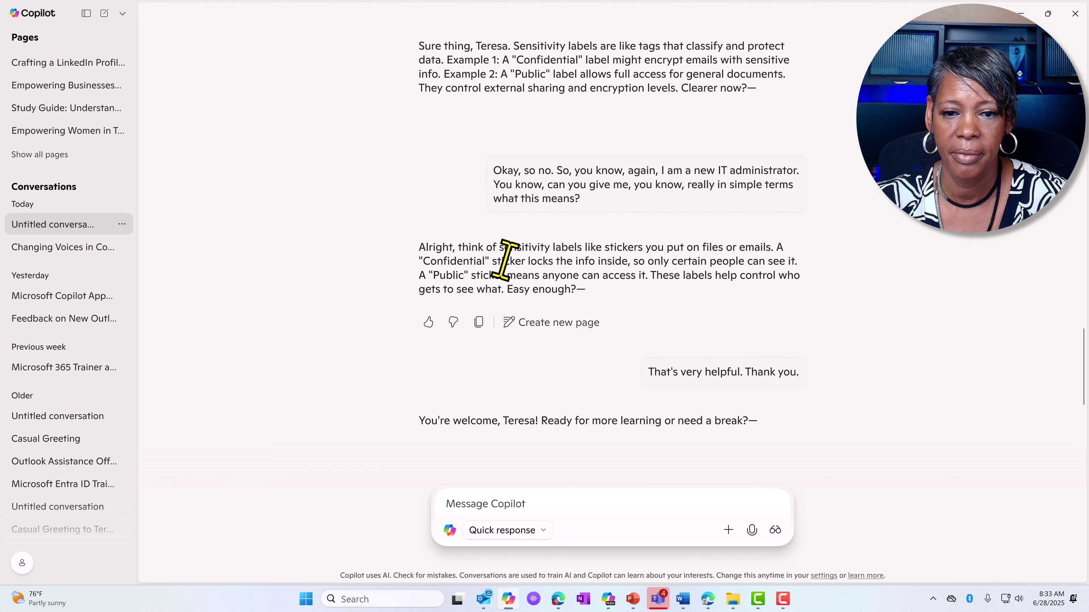
Create a new page from the simple sticker explanation of sensitivity labels, title it "MS700 Study Guide" and return to the browser.
{"action": "left_click", "coordinate": [567, 325]}
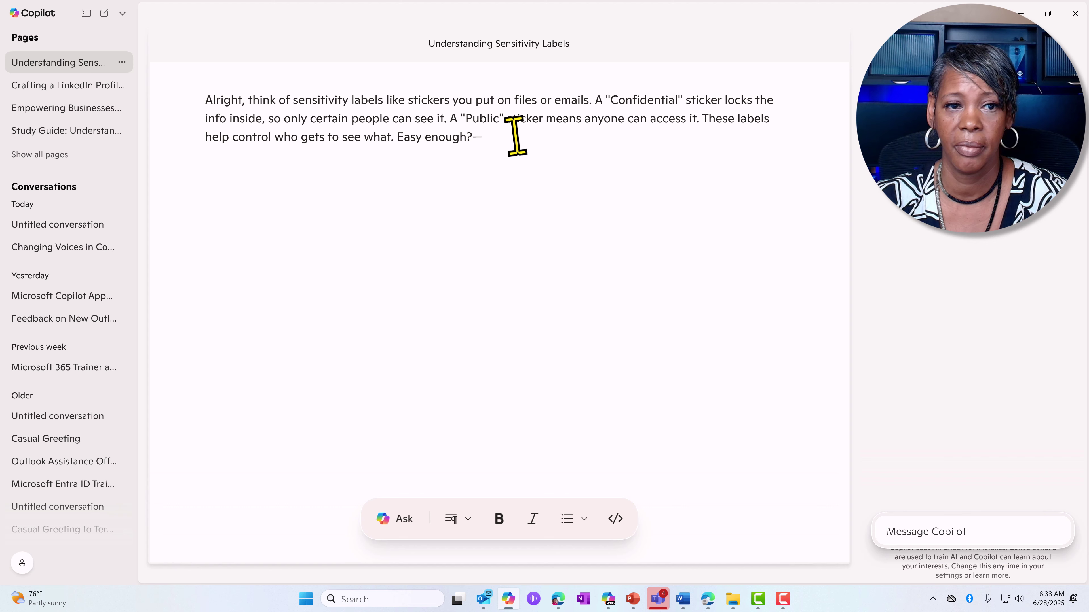
{"action": "left_click", "coordinate": [480, 41]}
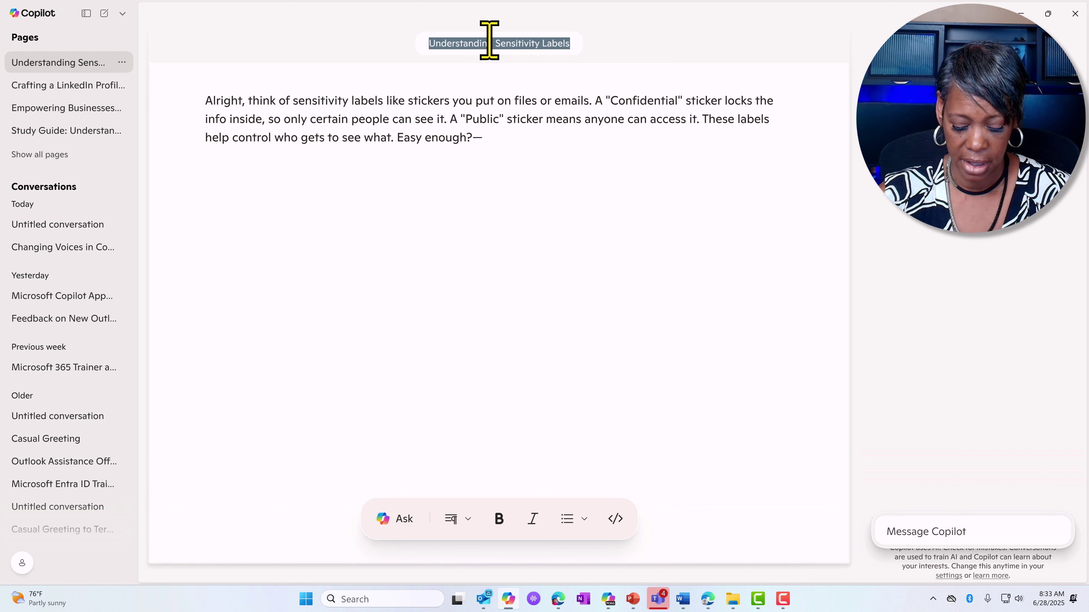
{"action": "type", "text": "MS700 Study Guide"}
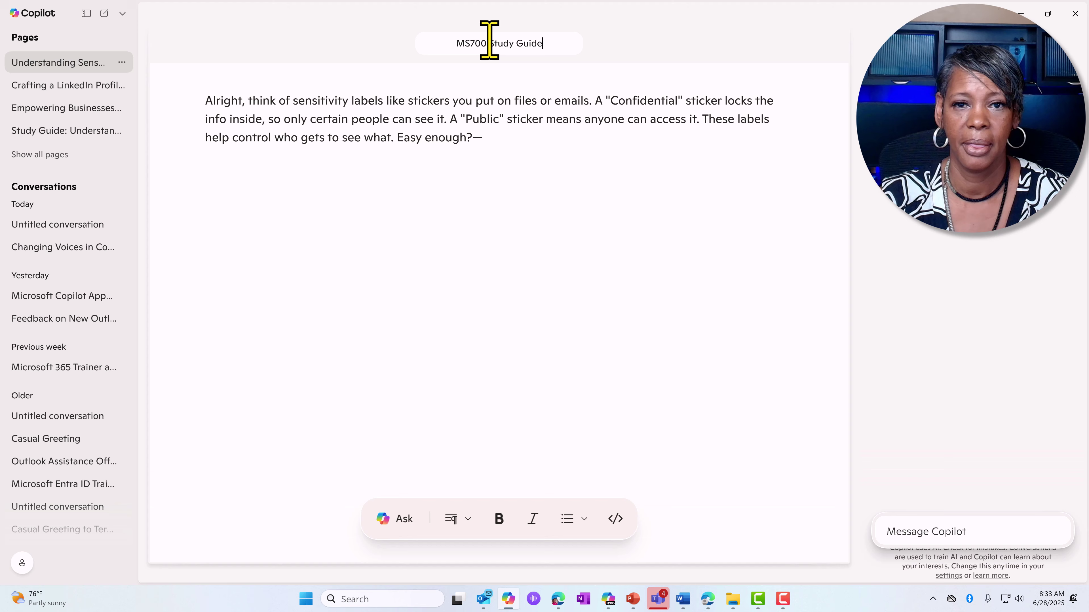
{"action": "left_click", "coordinate": [525, 192]}
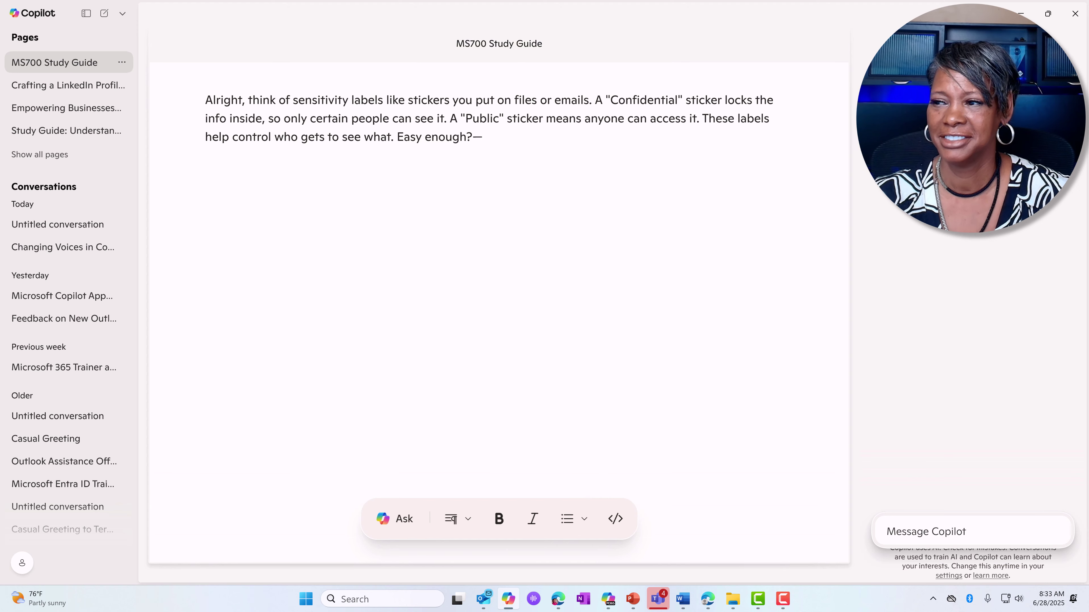
{"action": "key", "text": "alt+Tab"}
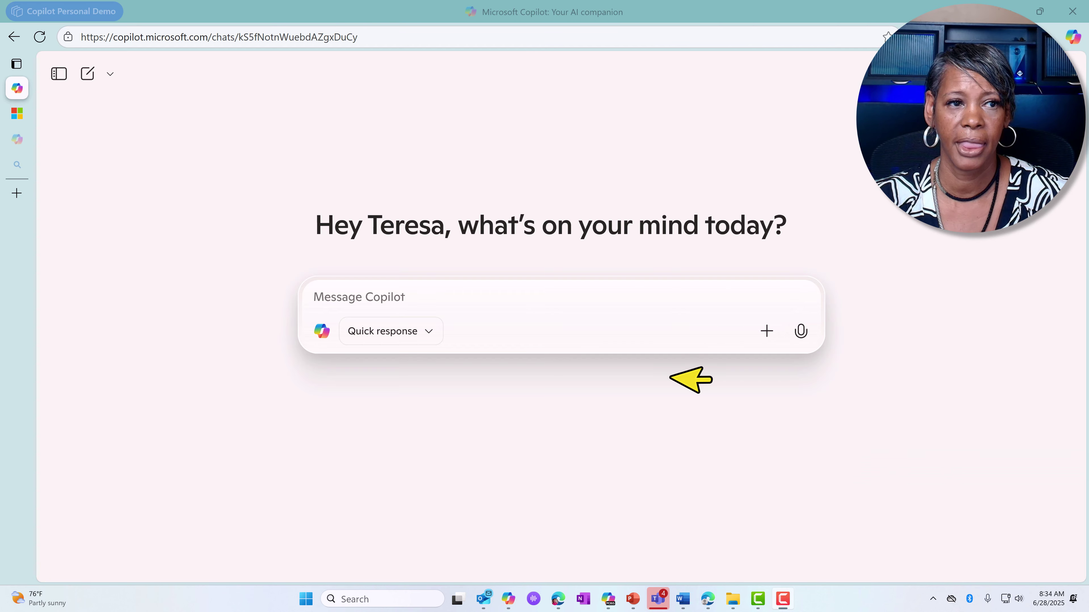
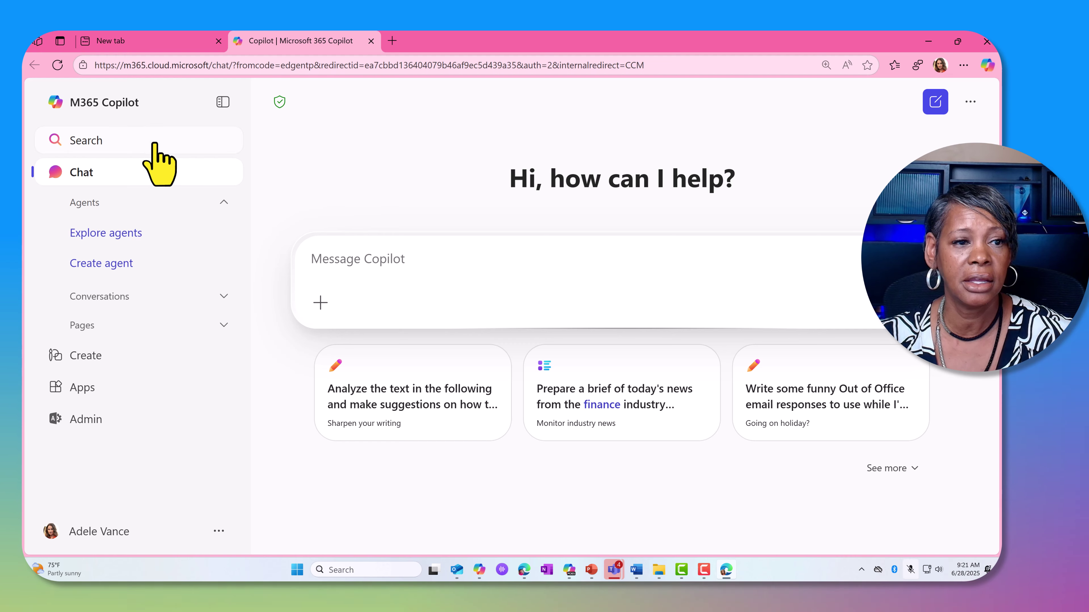
In M365 Copilot, collapse and expand the Agents group and browse the agents offered under Explore agents.
{"action": "left_click", "coordinate": [130, 208]}
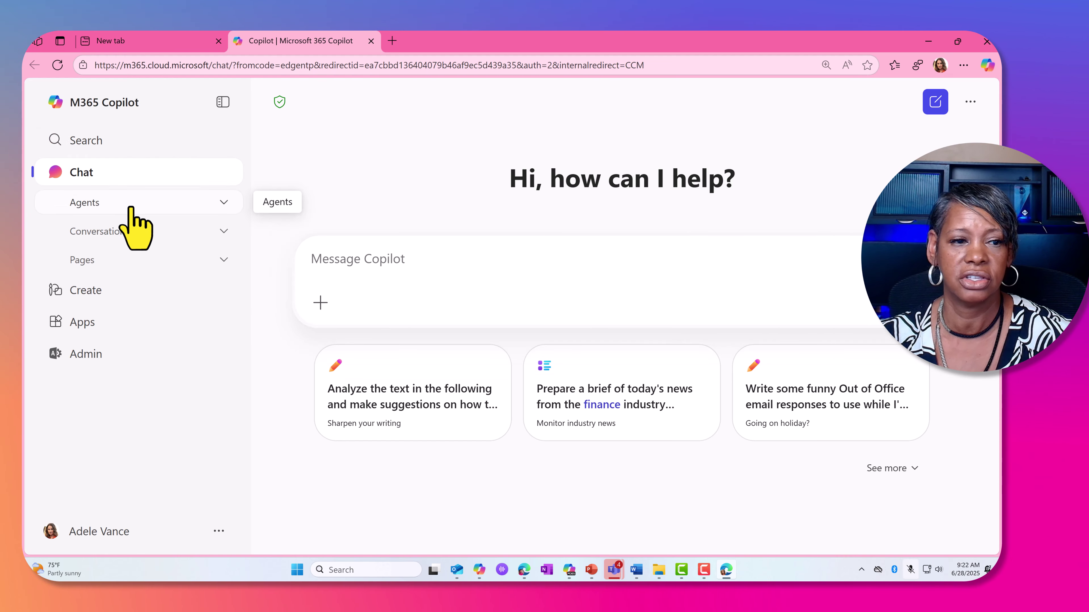
{"action": "left_click", "coordinate": [129, 208]}
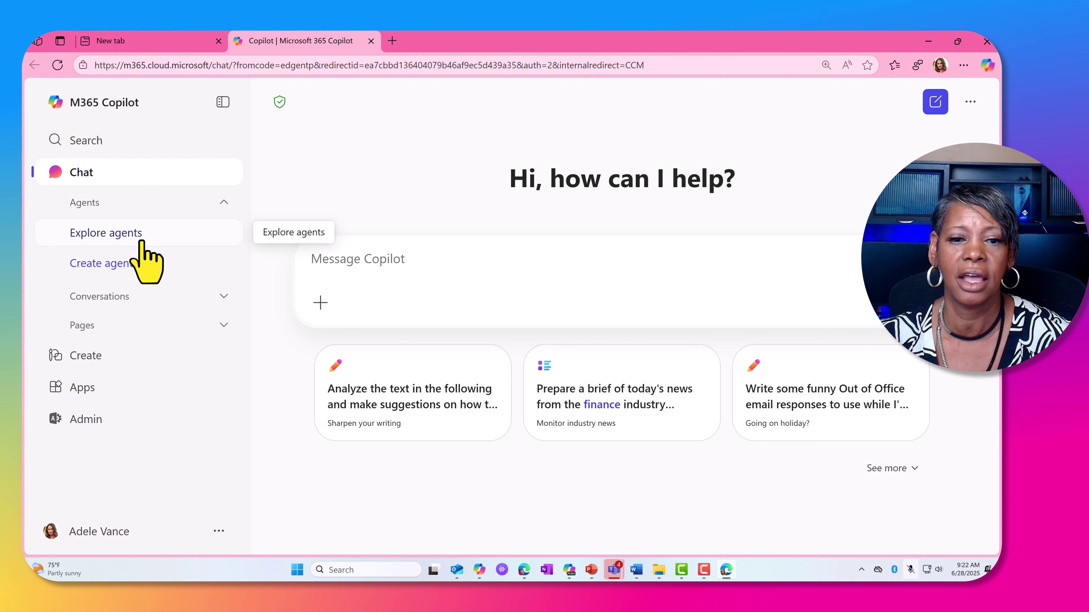
{"action": "left_click", "coordinate": [138, 235]}
{"action": "scroll", "coordinate": [695, 190], "scroll_direction": "down", "scroll_amount": 5}
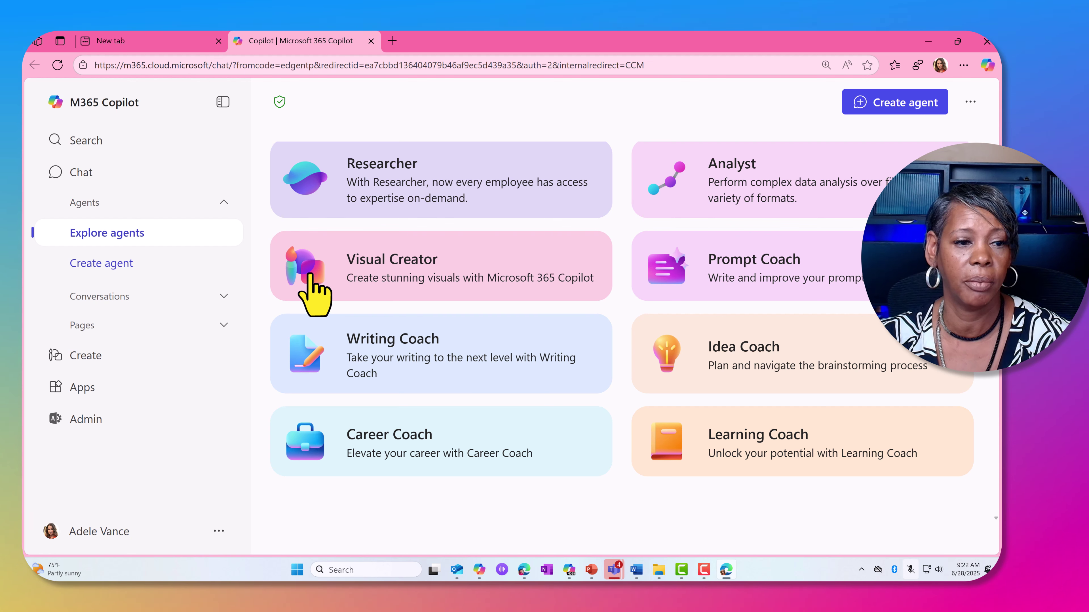
Expand the past conversations, open the one starting "Create a LinkedIn Profile bio" and read its prompt and reply.
{"action": "left_click", "coordinate": [145, 301]}
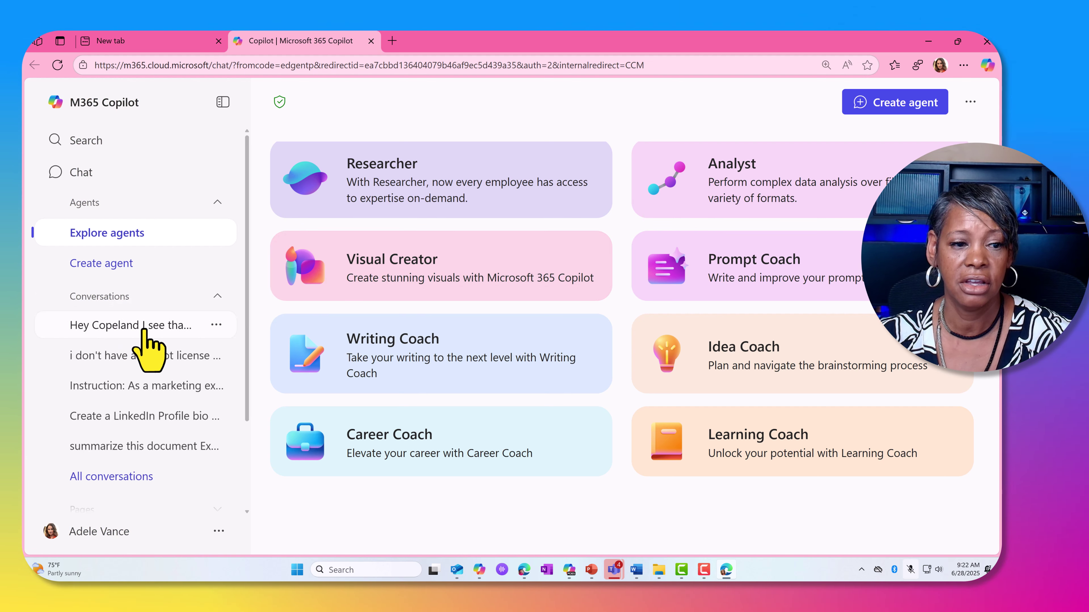
{"action": "scroll", "coordinate": [146, 309], "scroll_direction": "down", "scroll_amount": 2}
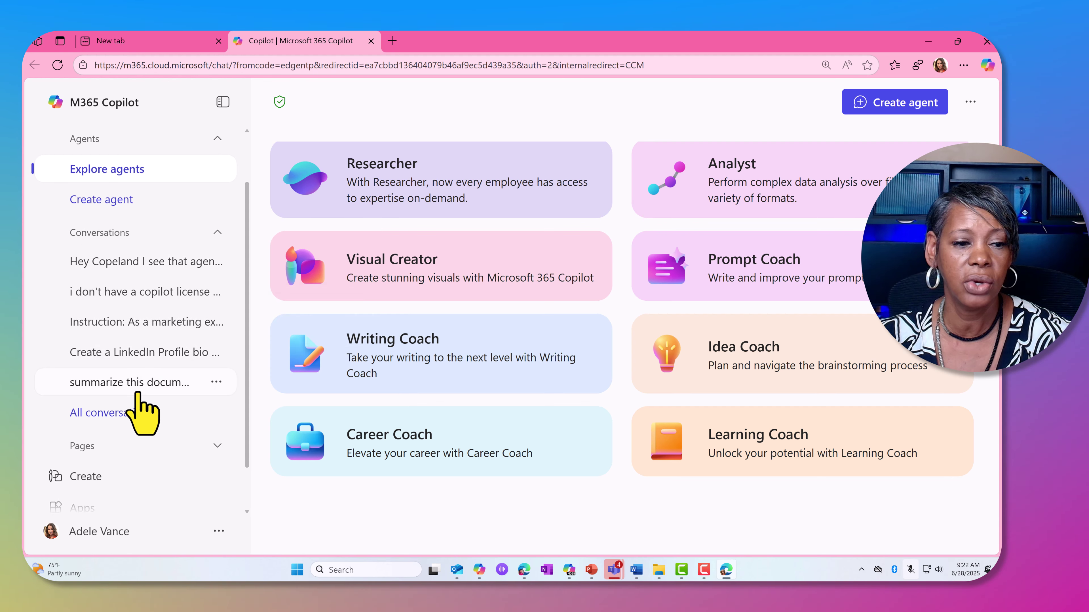
{"action": "left_click", "coordinate": [133, 353]}
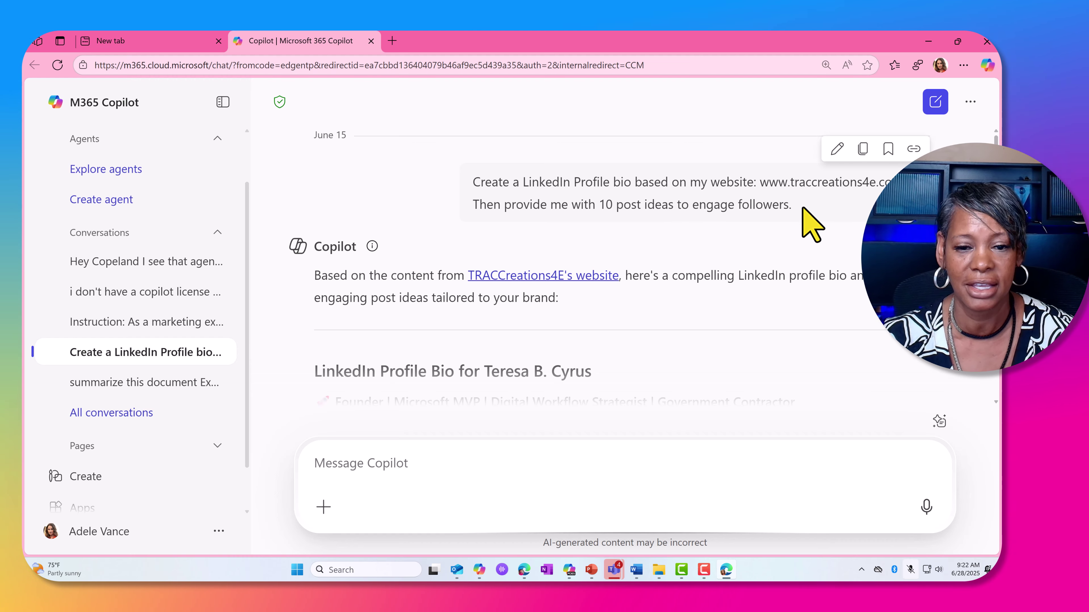
{"action": "scroll", "coordinate": [812, 224], "scroll_direction": "down", "scroll_amount": 3}
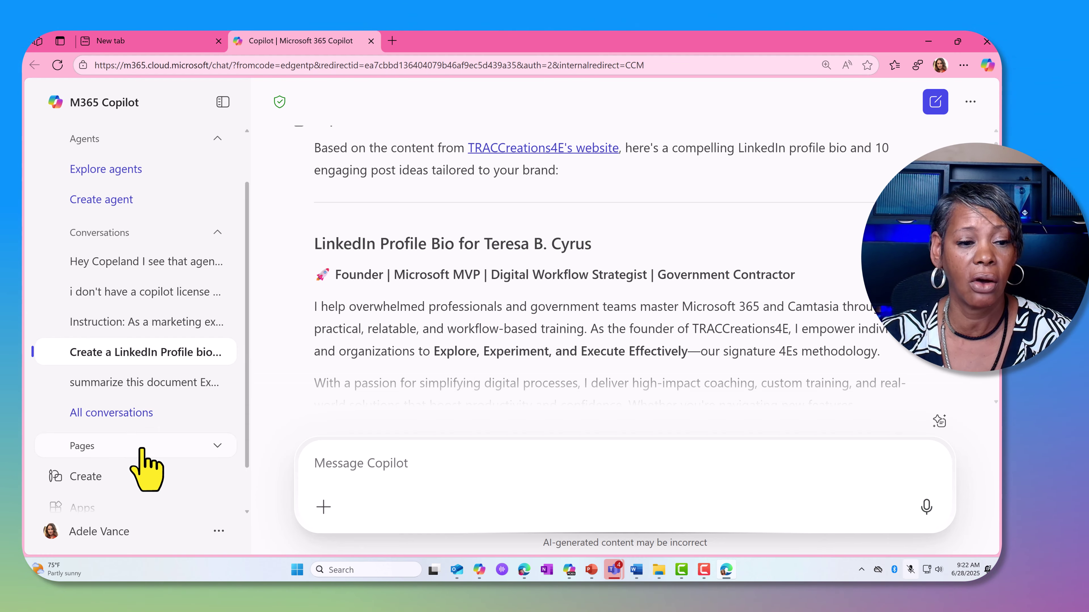
Open the saved page starting "Instruction As a marketing", skim it to the end, restore the navigation pane and close the page.
{"action": "scroll", "coordinate": [143, 453], "scroll_direction": "down", "scroll_amount": 3}
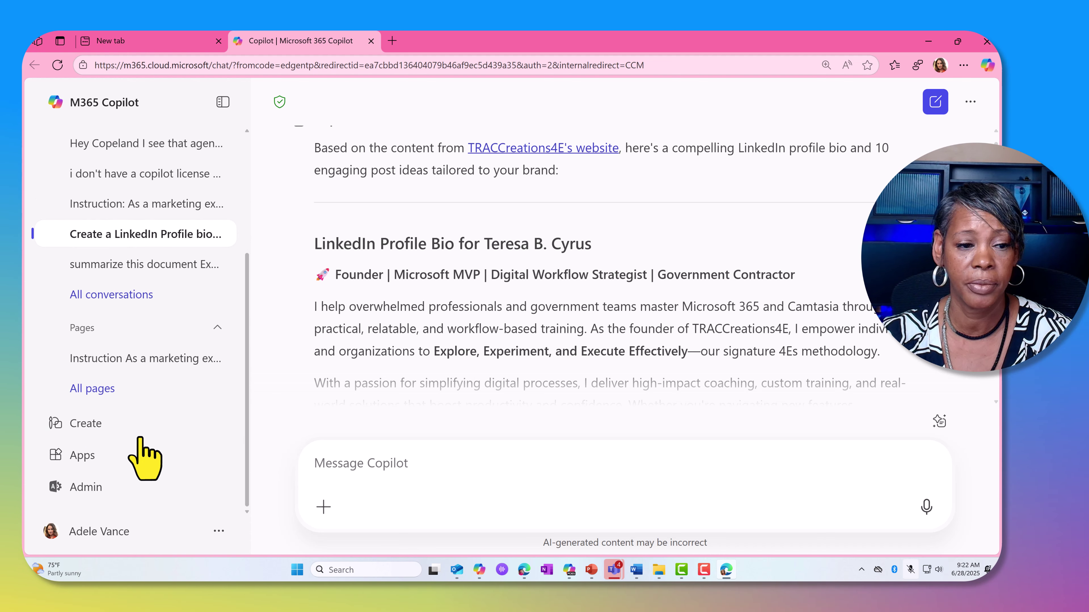
{"action": "left_click", "coordinate": [133, 364]}
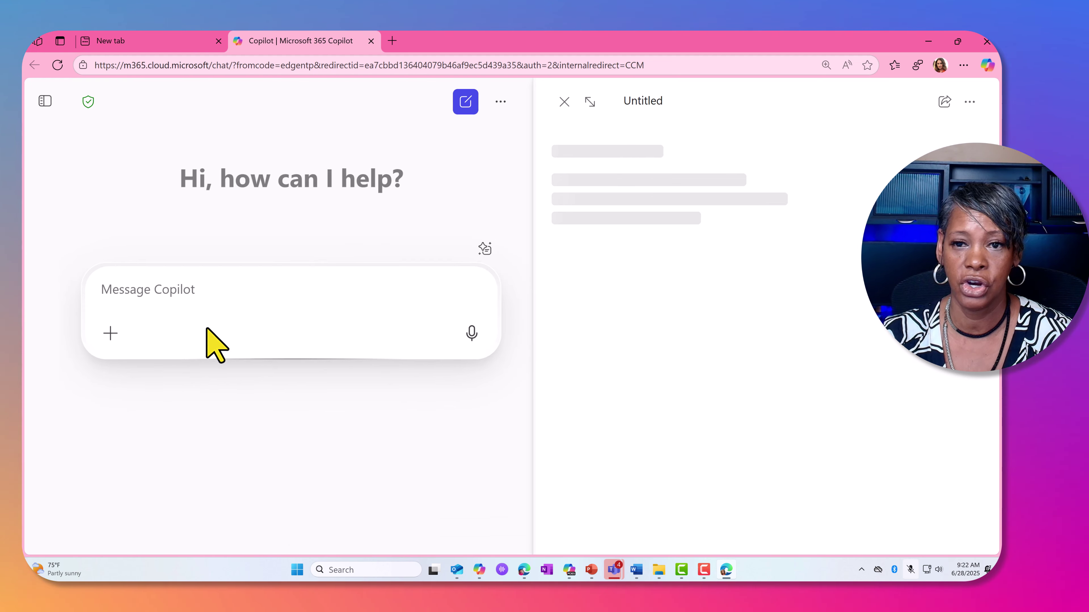
{"action": "scroll", "coordinate": [697, 227], "scroll_direction": "down", "scroll_amount": 6}
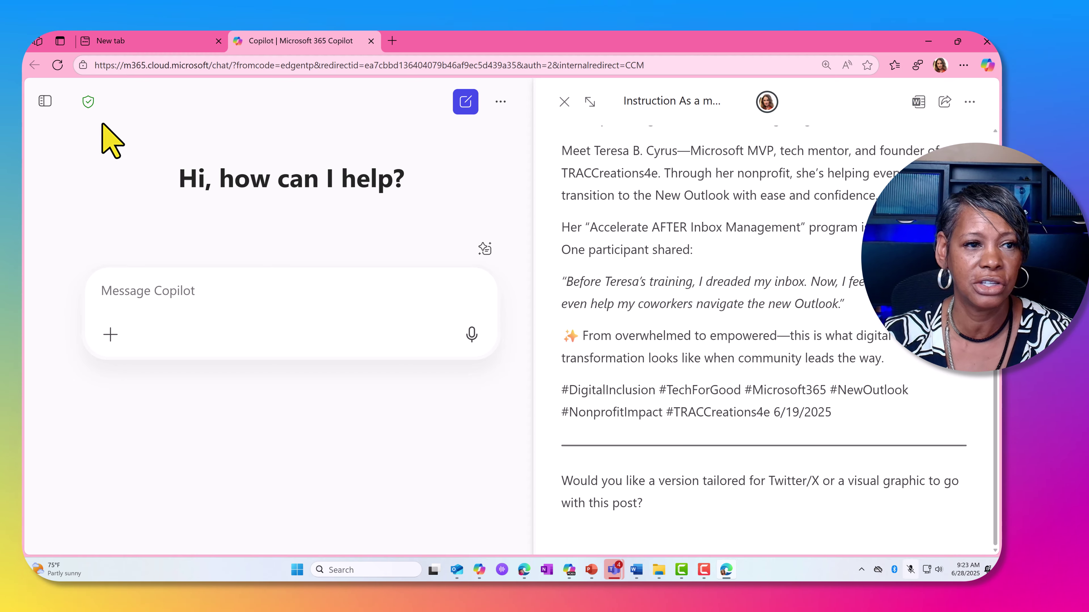
{"action": "left_click", "coordinate": [45, 101]}
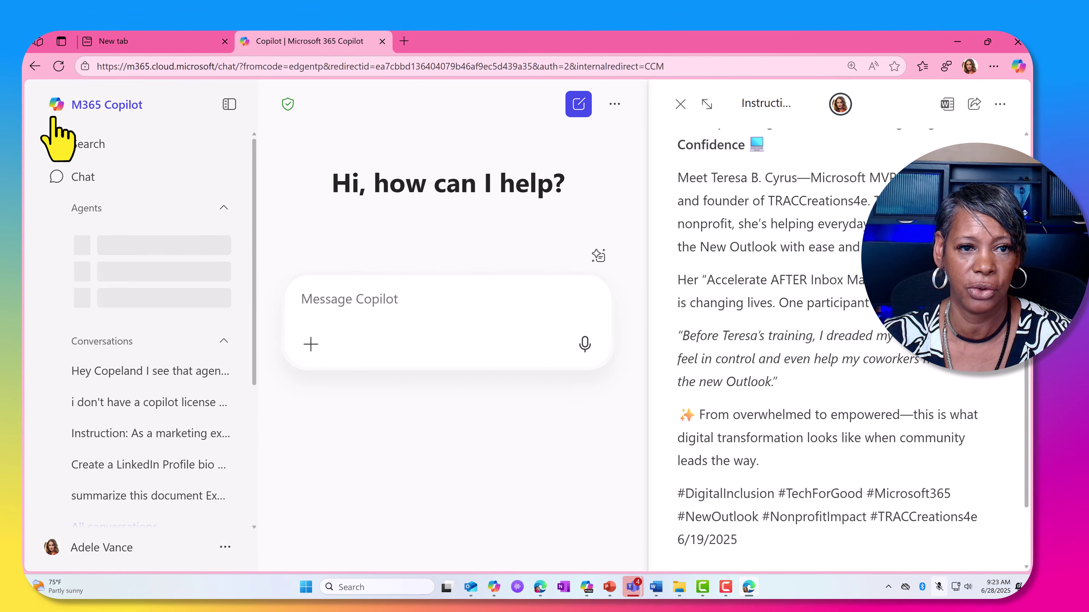
{"action": "mouse_move", "coordinate": [278, 103]}
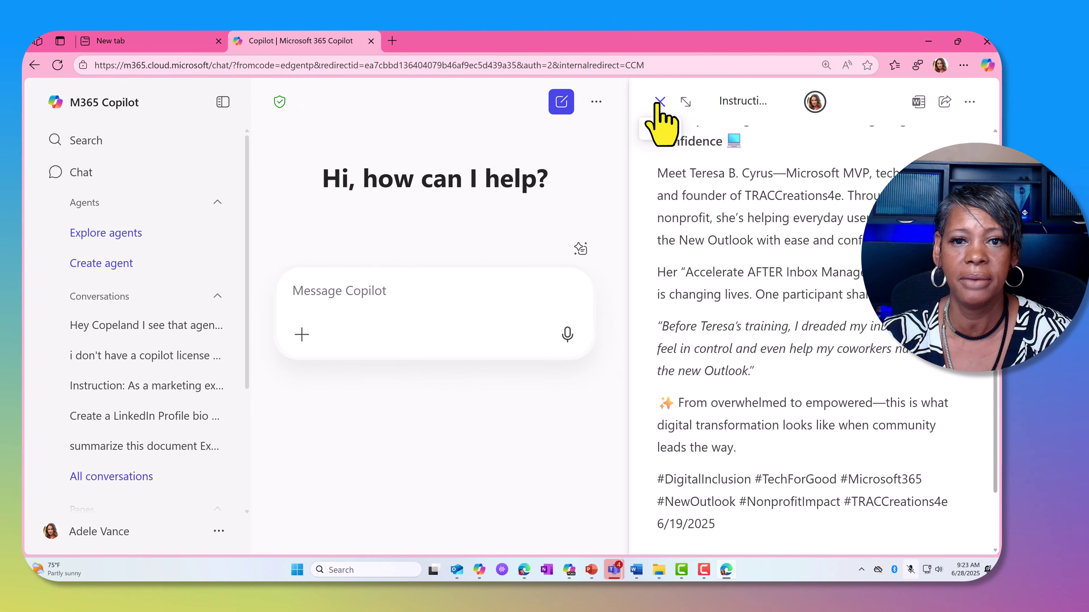
{"action": "left_click", "coordinate": [659, 102]}
Open the Create area, browse the recommended presentation templates and return to the chat start page.
{"action": "scroll", "coordinate": [134, 279], "scroll_direction": "down", "scroll_amount": 5}
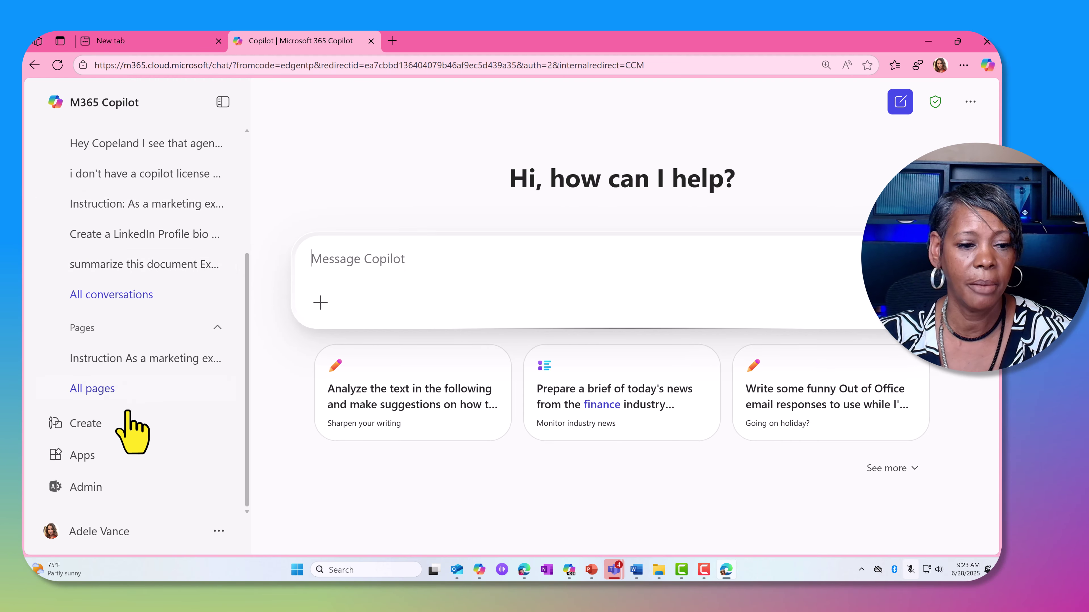
{"action": "left_click", "coordinate": [100, 427]}
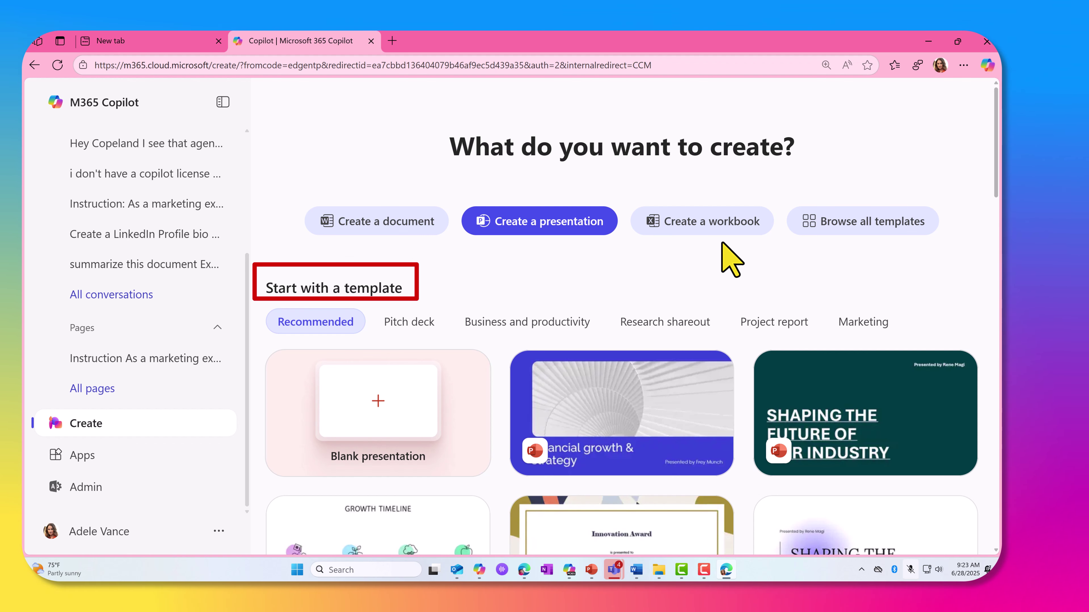
{"action": "scroll", "coordinate": [518, 264], "scroll_direction": "down", "scroll_amount": 2}
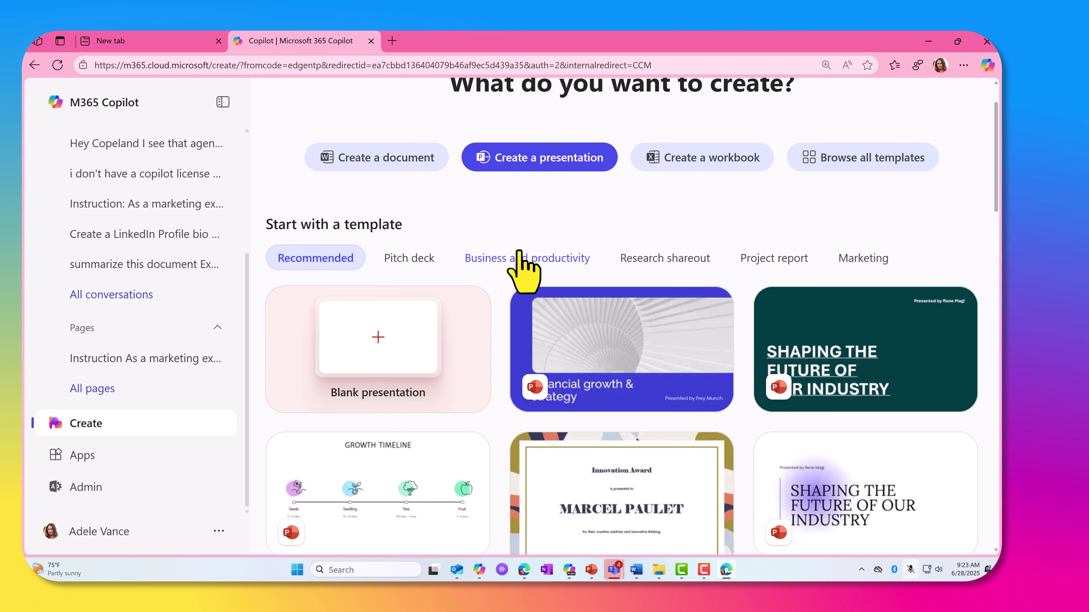
{"action": "scroll", "coordinate": [476, 249], "scroll_direction": "down", "scroll_amount": 3}
{"action": "scroll", "coordinate": [472, 253], "scroll_direction": "down", "scroll_amount": 3}
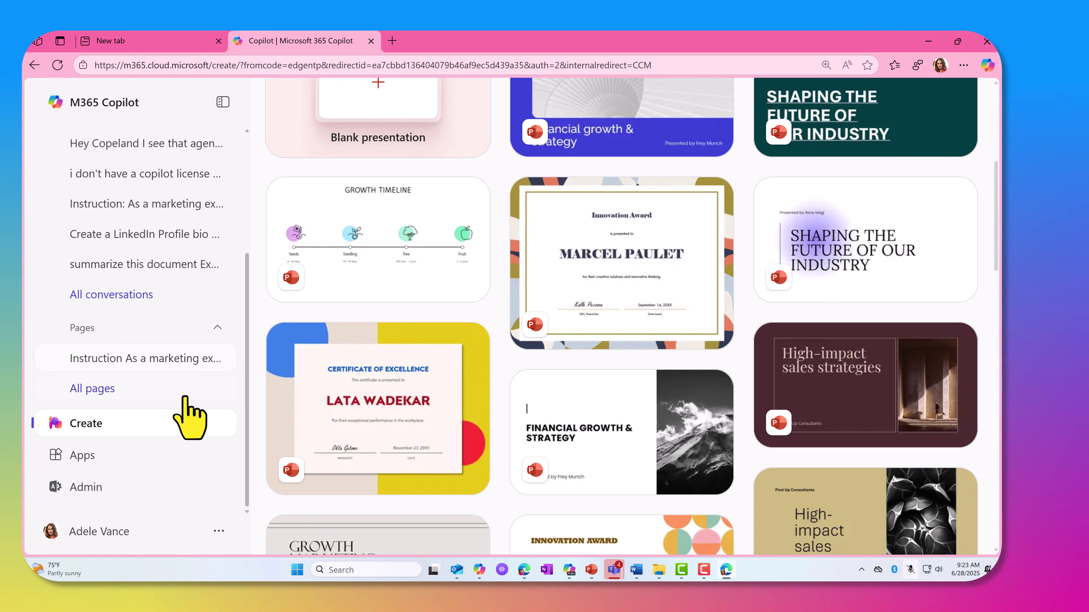
{"action": "left_click", "coordinate": [189, 415]}
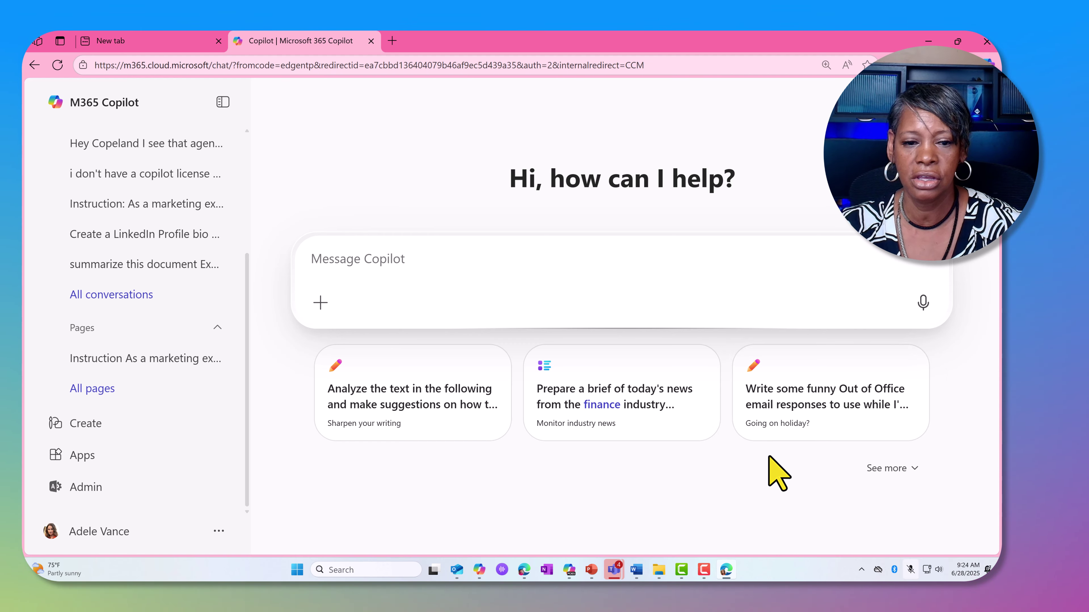
Show more suggested prompts, open the Copilot Prompt Gallery and view the Task and Job type filter options.
{"action": "left_click", "coordinate": [891, 470]}
{"action": "scroll", "coordinate": [900, 476], "scroll_direction": "down", "scroll_amount": 5}
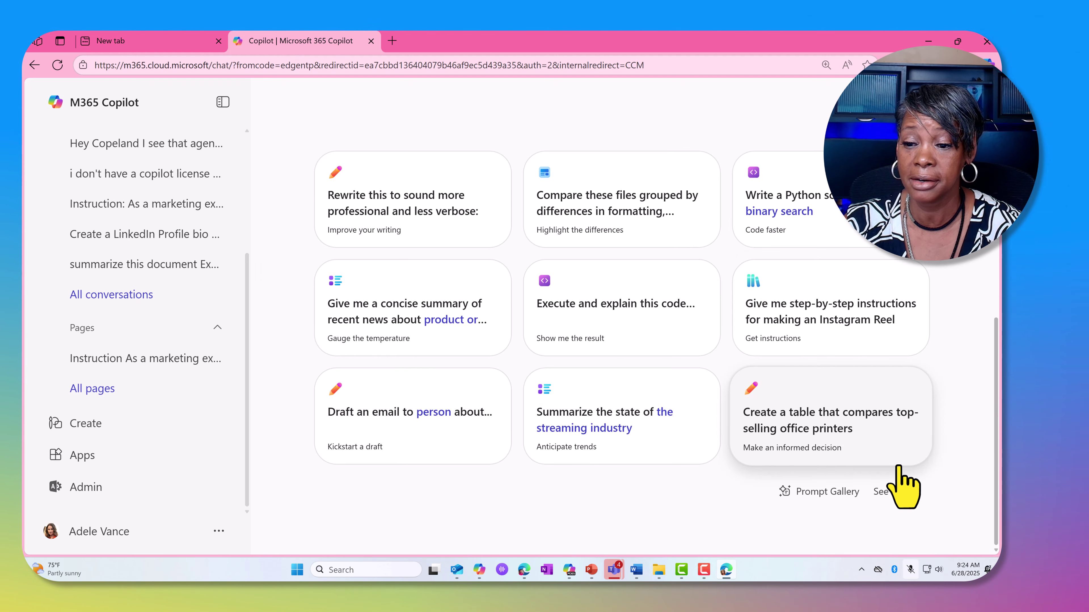
{"action": "left_click", "coordinate": [818, 493]}
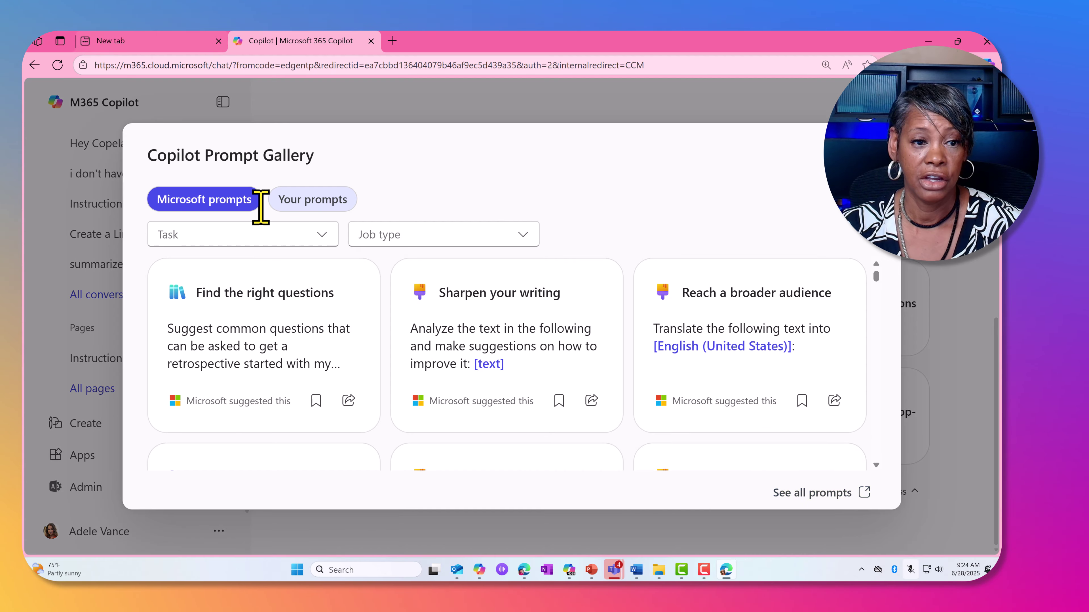
{"action": "left_click", "coordinate": [328, 239]}
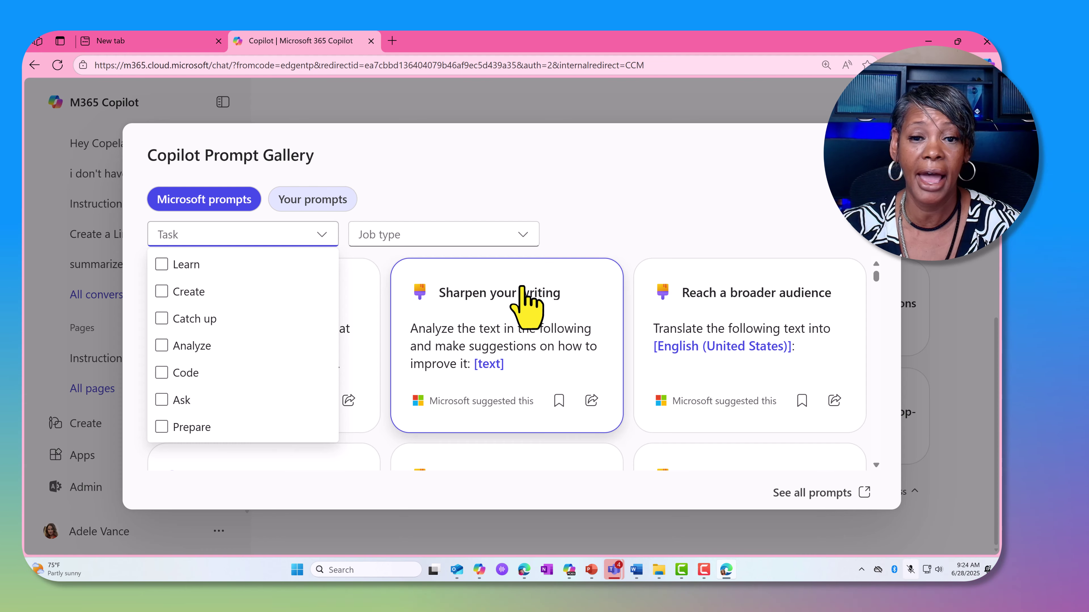
{"action": "left_click", "coordinate": [528, 236]}
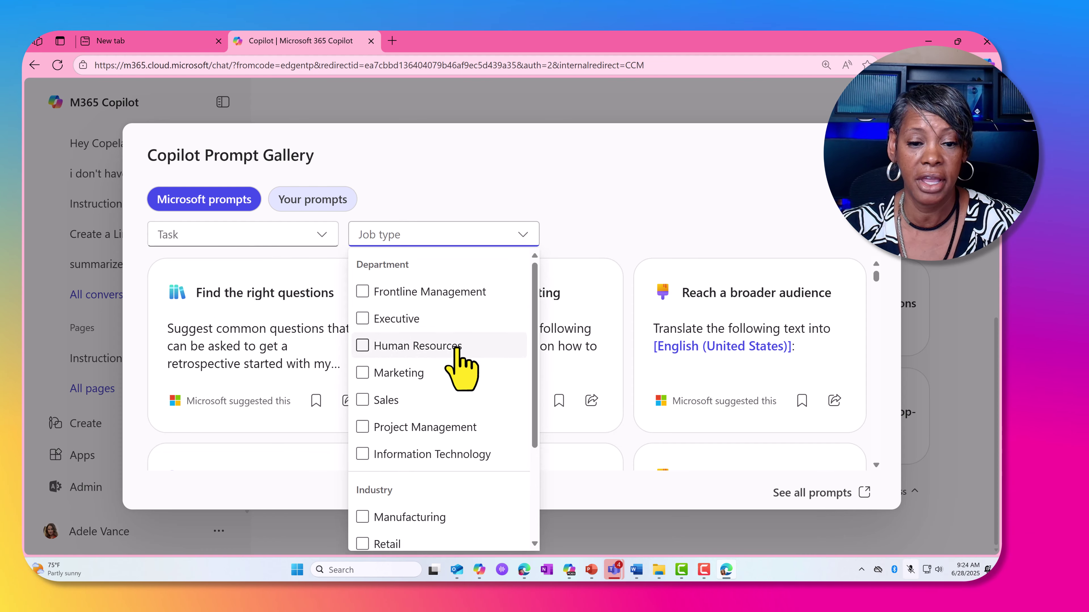
Filter the Microsoft prompts by the Information Technology job type and view the collection of your own saved prompts.
{"action": "left_click", "coordinate": [362, 454]}
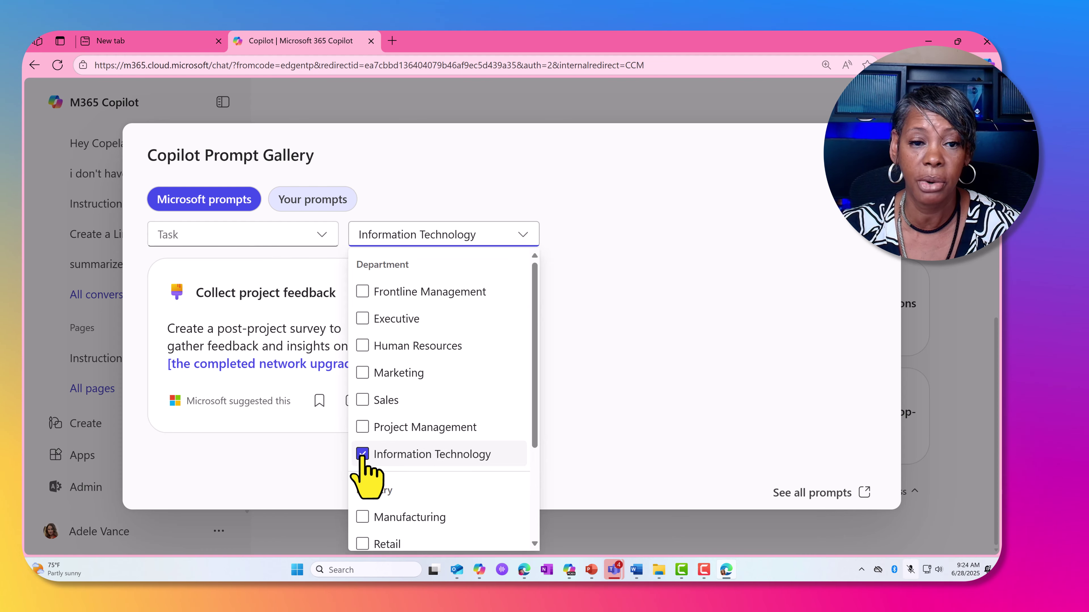
{"action": "left_click", "coordinate": [643, 309]}
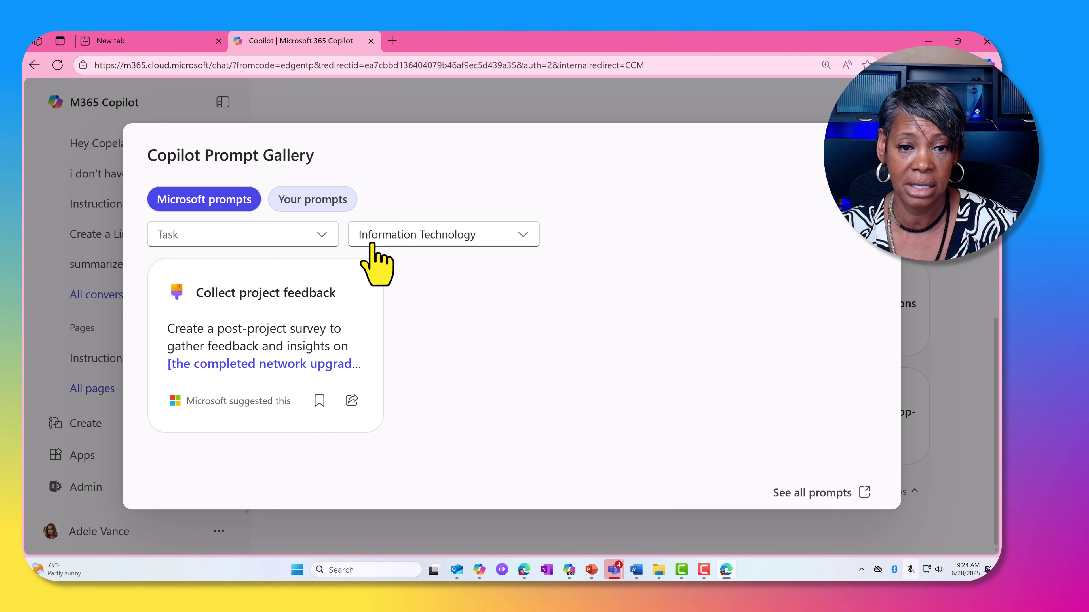
{"action": "left_click", "coordinate": [311, 207]}
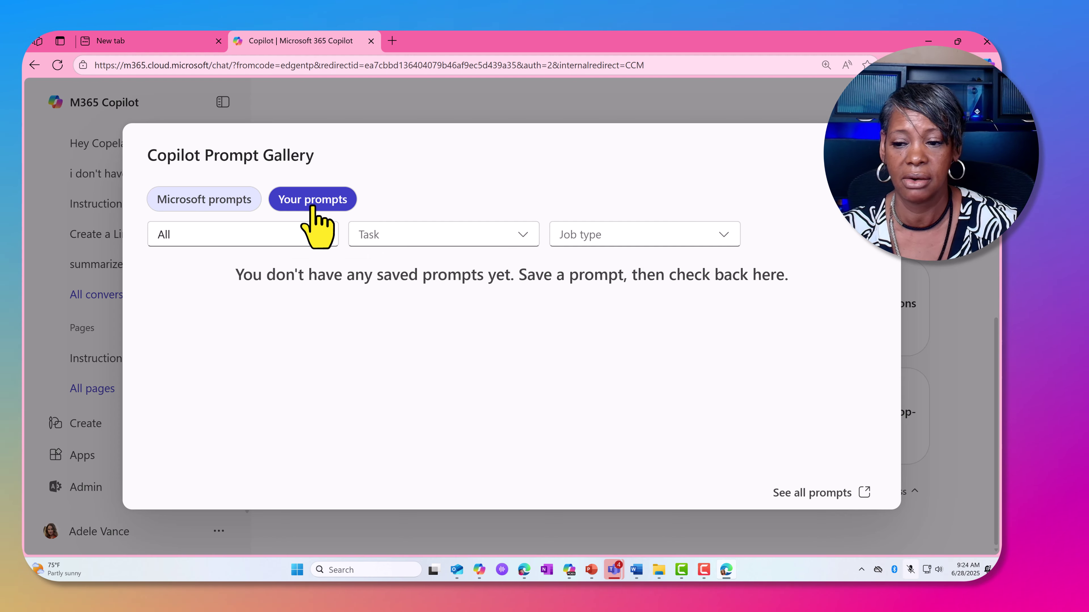
Close the Copilot Prompt Gallery and open the Apps page of M365 Copilot.
{"action": "left_click", "coordinate": [102, 461]}
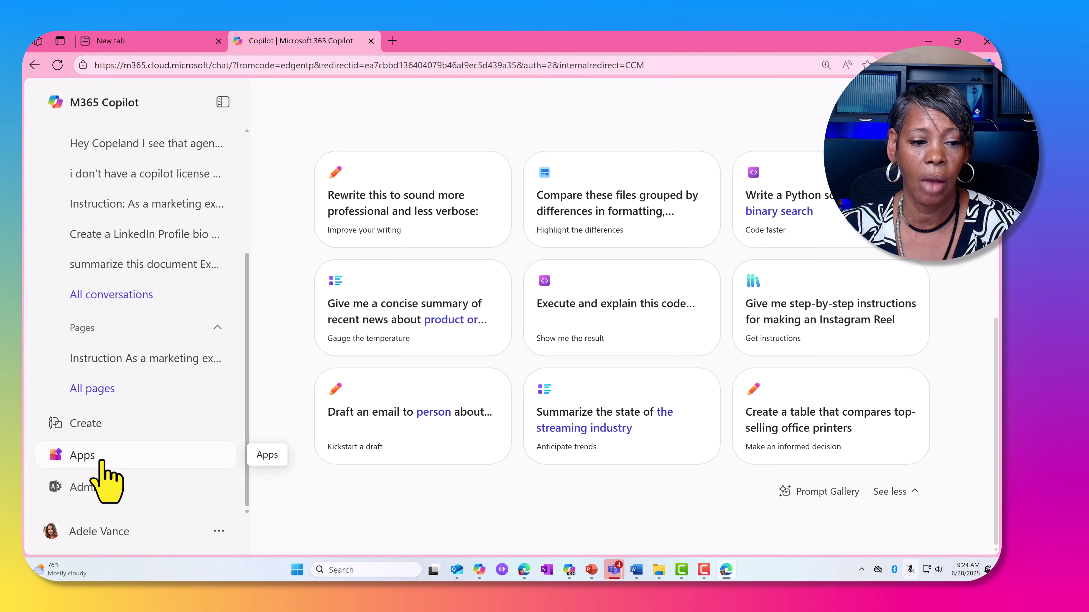
{"action": "left_click", "coordinate": [120, 463]}
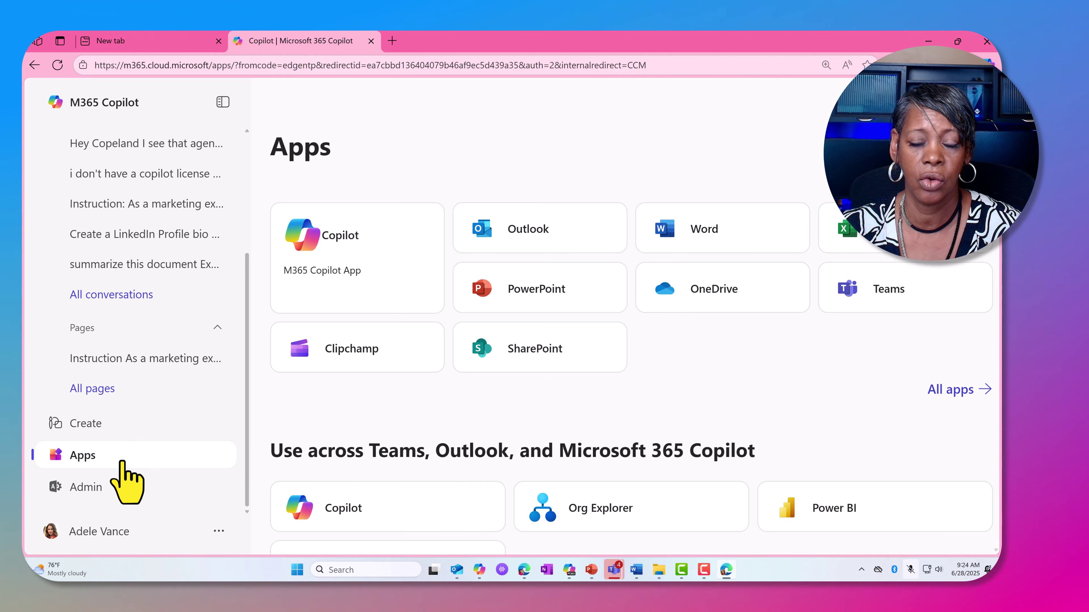
{"action": "left_click", "coordinate": [534, 236]}
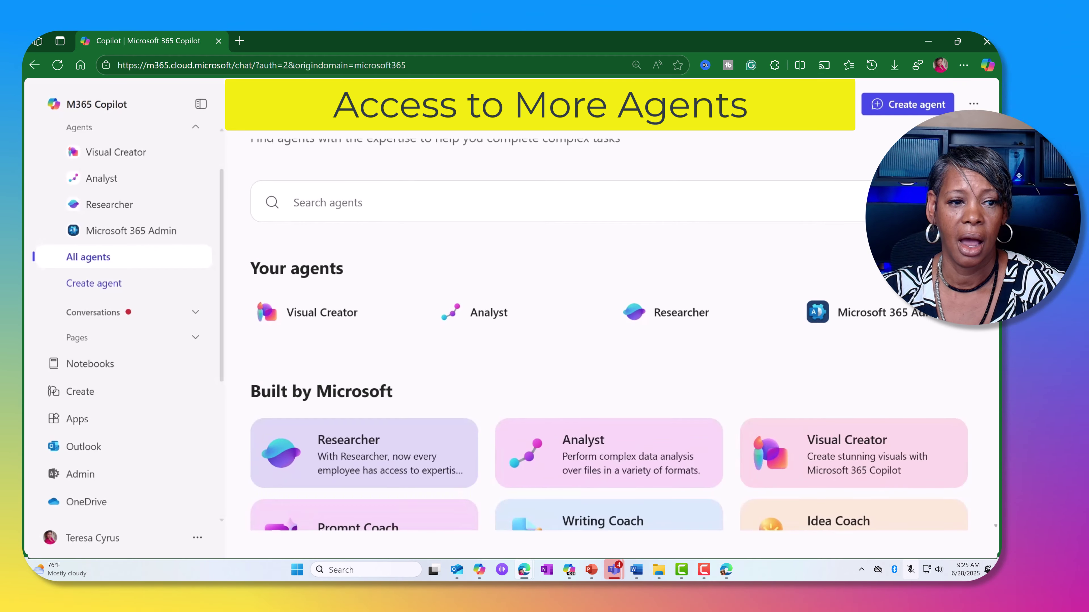
Browse all available agents, from those built by Microsoft to the featured ones.
{"action": "scroll", "coordinate": [609, 328], "scroll_direction": "down", "scroll_amount": 10}
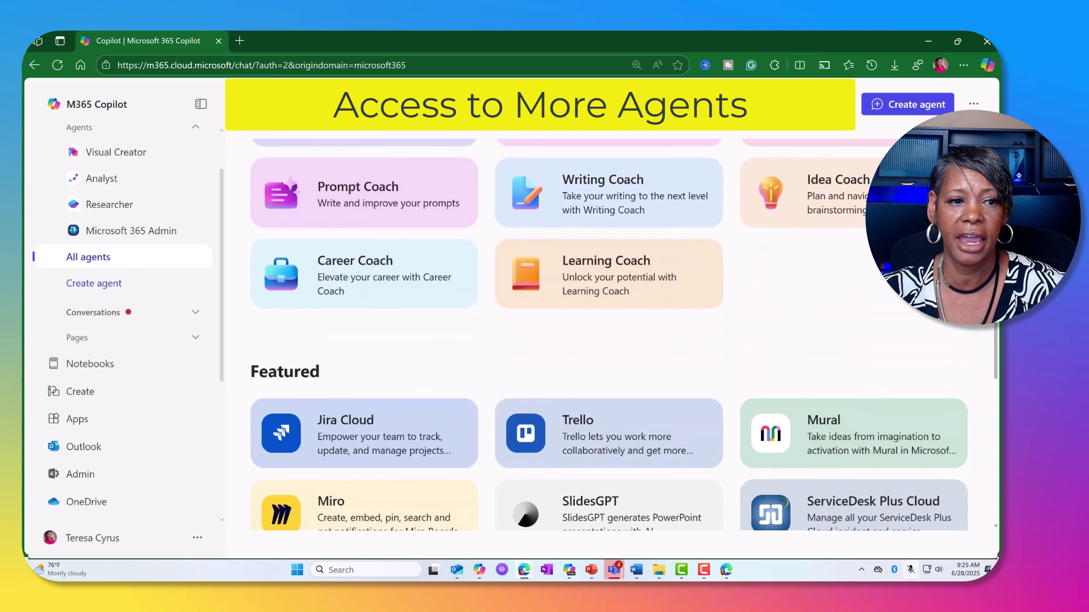
{"action": "scroll", "coordinate": [609, 343], "scroll_direction": "down", "scroll_amount": 8}
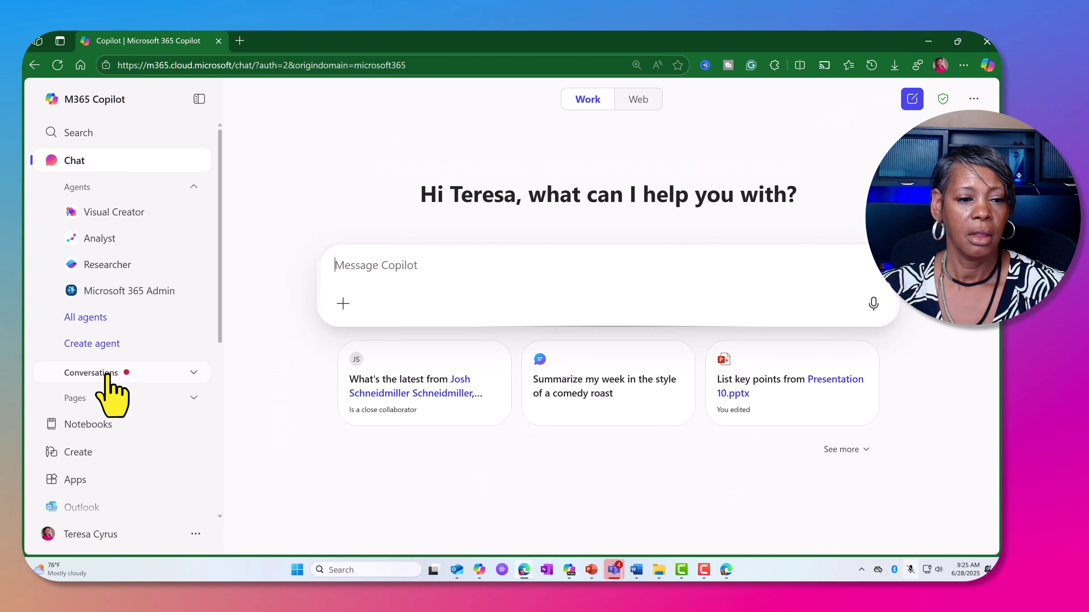
Expand the past conversations, open "Weekly Email Summary for Outlook MVP NDA" and read its prompt and reply.
{"action": "left_click", "coordinate": [108, 378]}
{"action": "scroll", "coordinate": [128, 408], "scroll_direction": "down", "scroll_amount": 3}
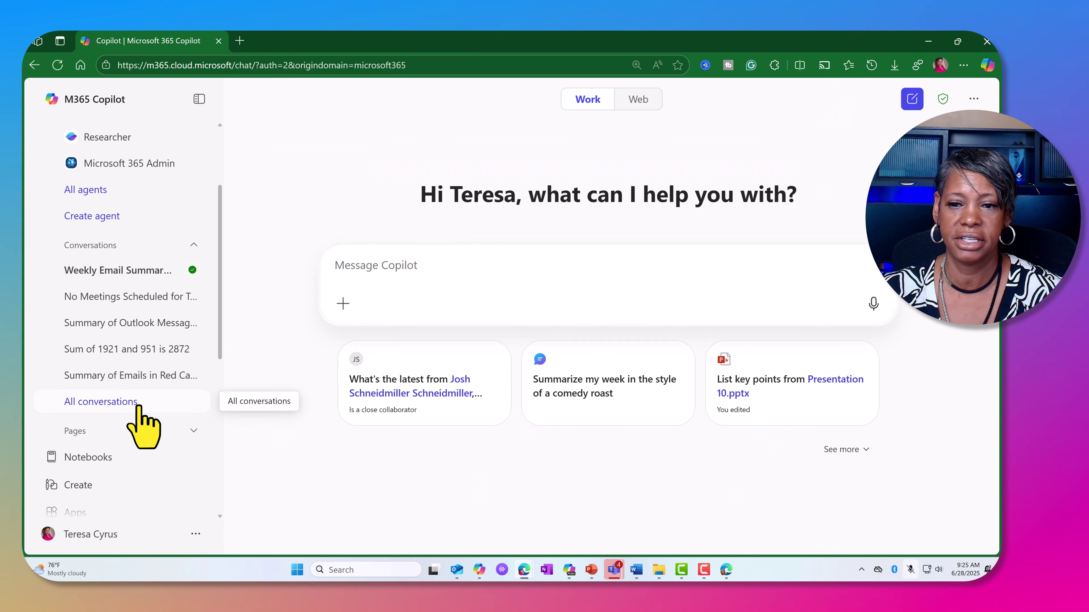
{"action": "left_click", "coordinate": [125, 278]}
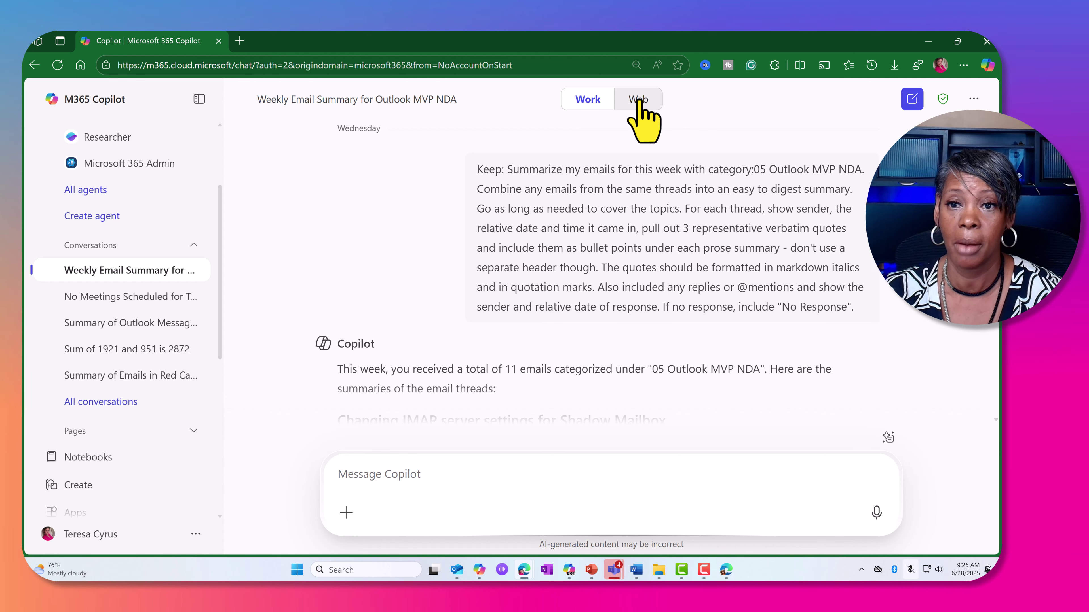
{"action": "mouse_move", "coordinate": [349, 278]}
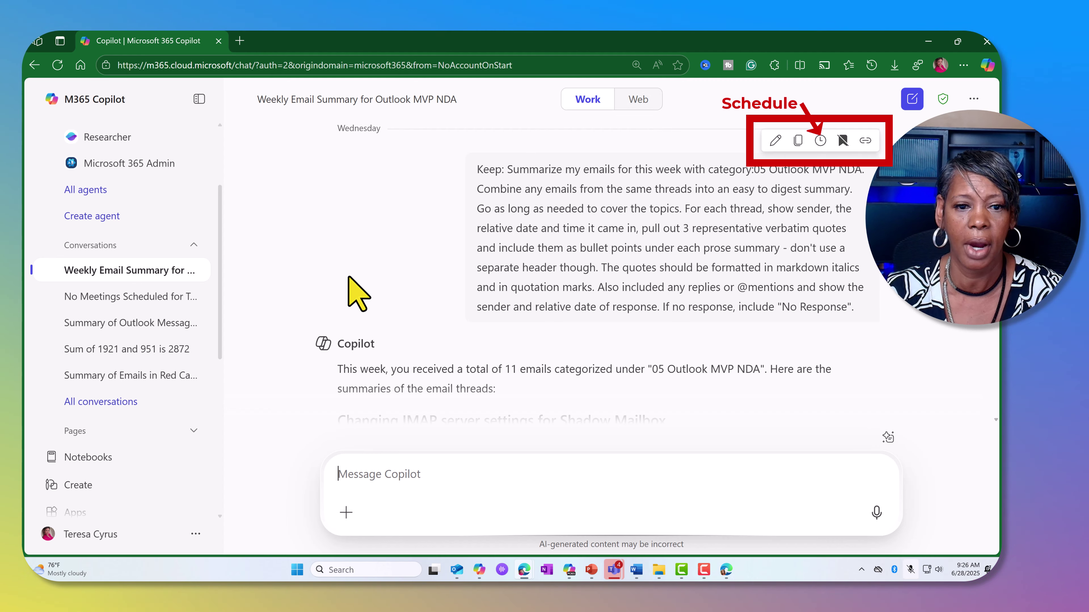
{"action": "scroll", "coordinate": [355, 261], "scroll_direction": "down", "scroll_amount": 2}
{"action": "scroll", "coordinate": [355, 262], "scroll_direction": "down", "scroll_amount": 4}
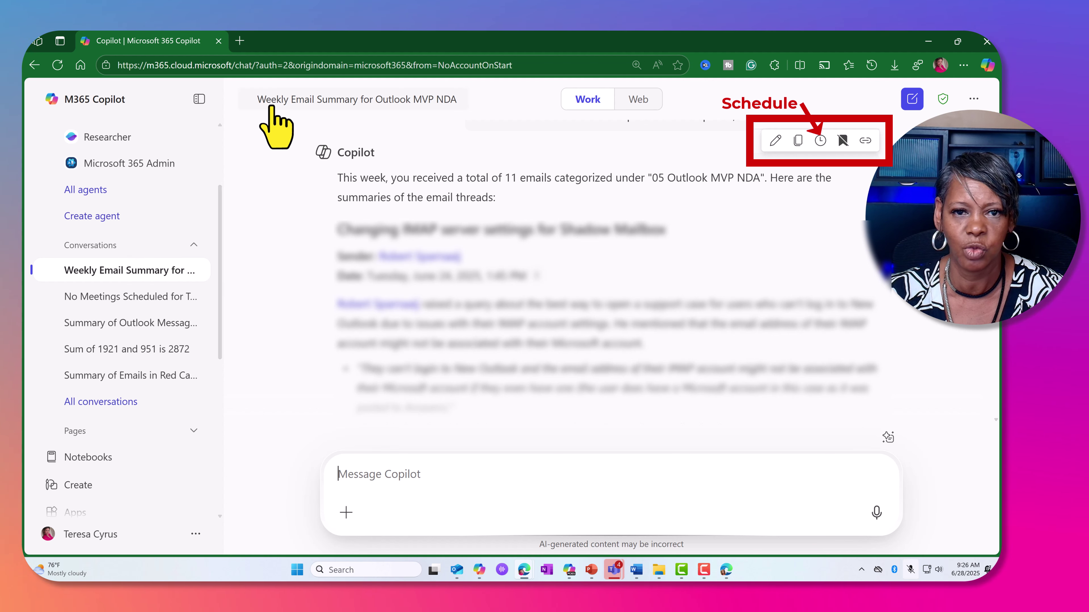
{"action": "scroll", "coordinate": [318, 252], "scroll_direction": "down", "scroll_amount": 6}
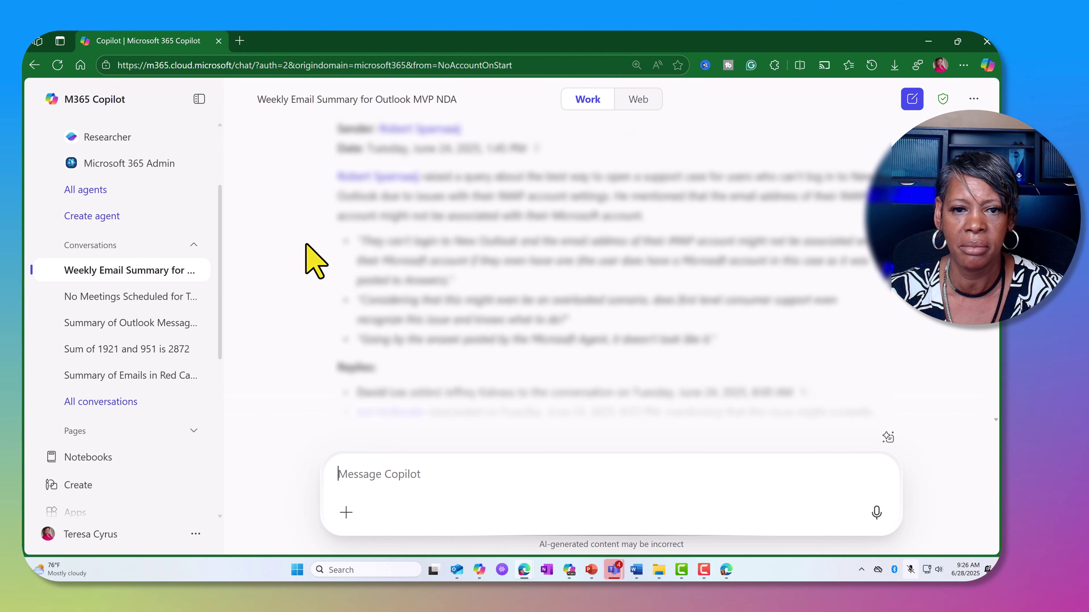
{"action": "scroll", "coordinate": [315, 260], "scroll_direction": "down", "scroll_amount": 2}
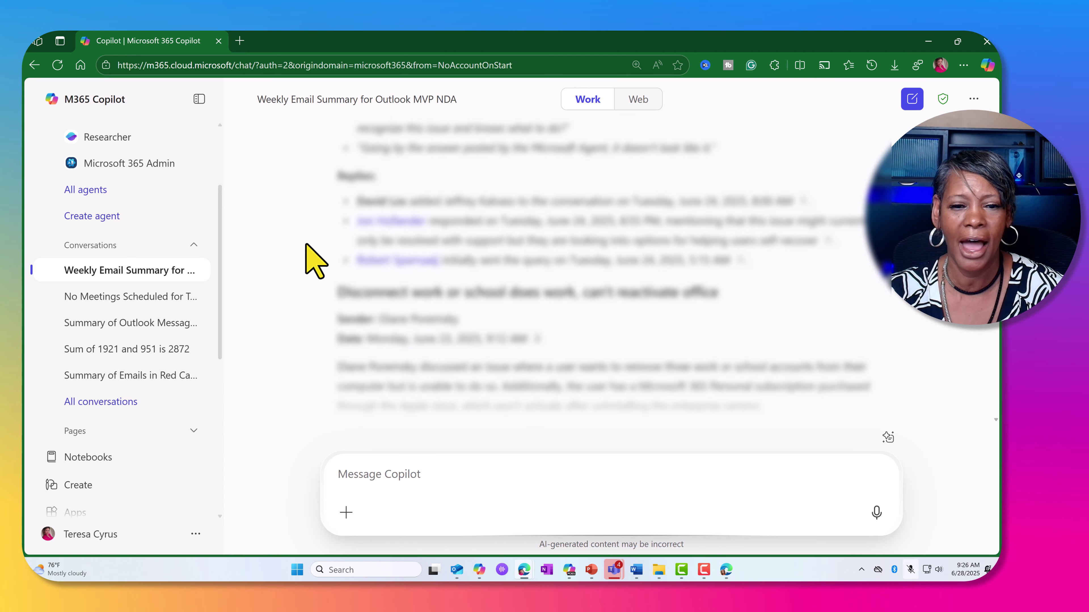
{"action": "scroll", "coordinate": [315, 260], "scroll_direction": "down", "scroll_amount": 10}
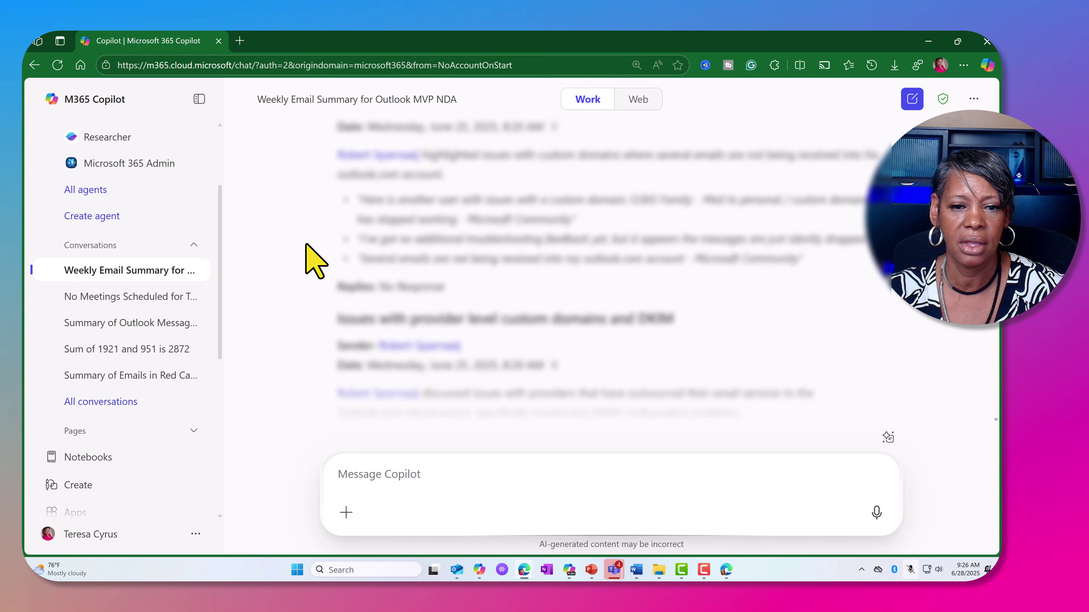
{"action": "scroll", "coordinate": [313, 258], "scroll_direction": "down", "scroll_amount": 2}
Open the "MVP Outlook Updates" notebook and view its chats.
{"action": "left_click", "coordinate": [95, 459]}
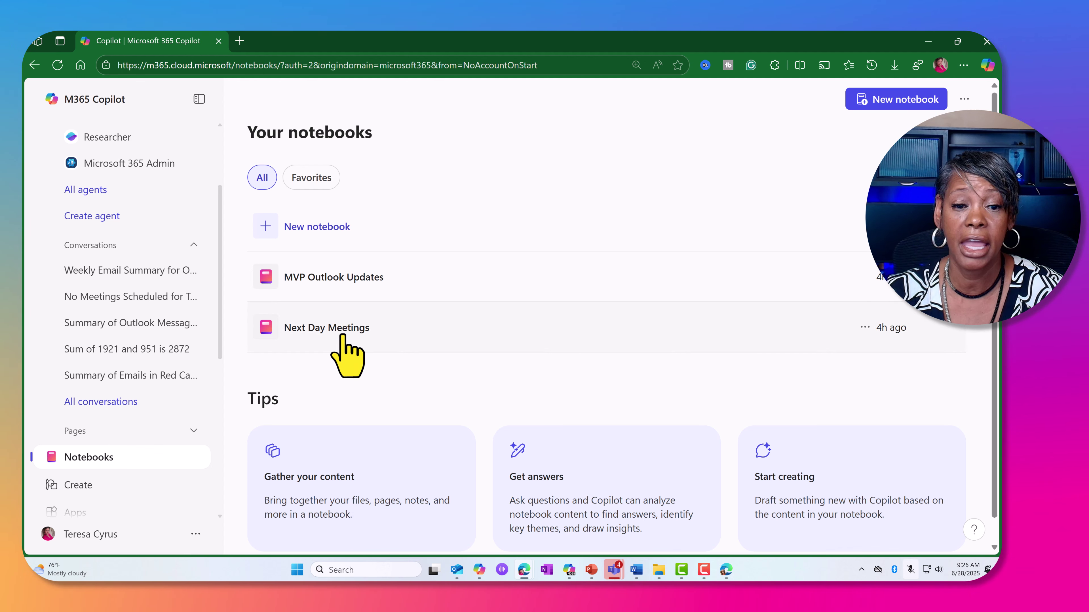
{"action": "left_click", "coordinate": [340, 290]}
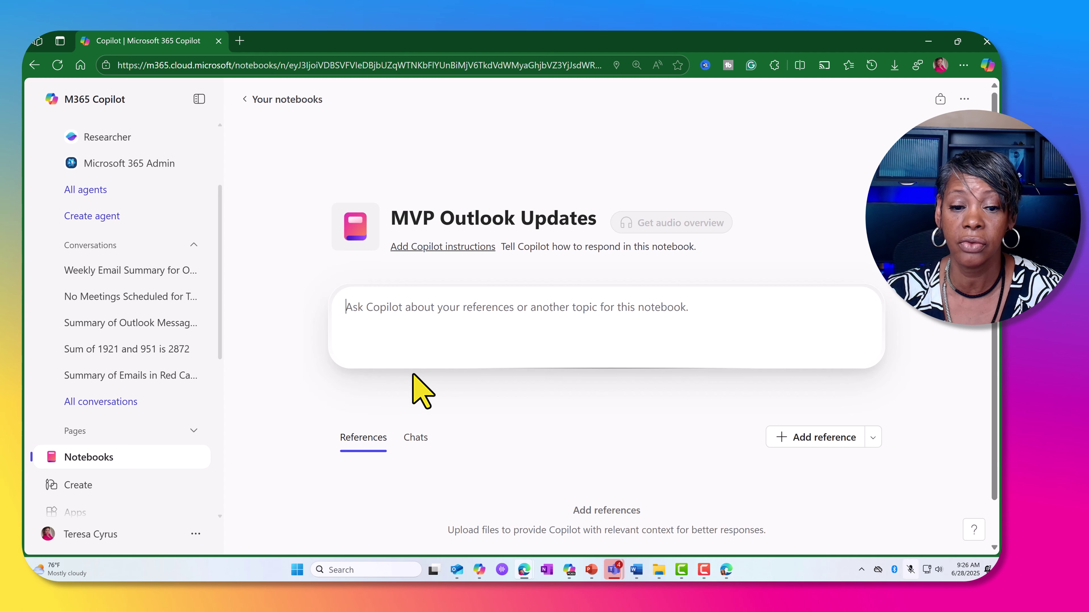
{"action": "left_click", "coordinate": [422, 444]}
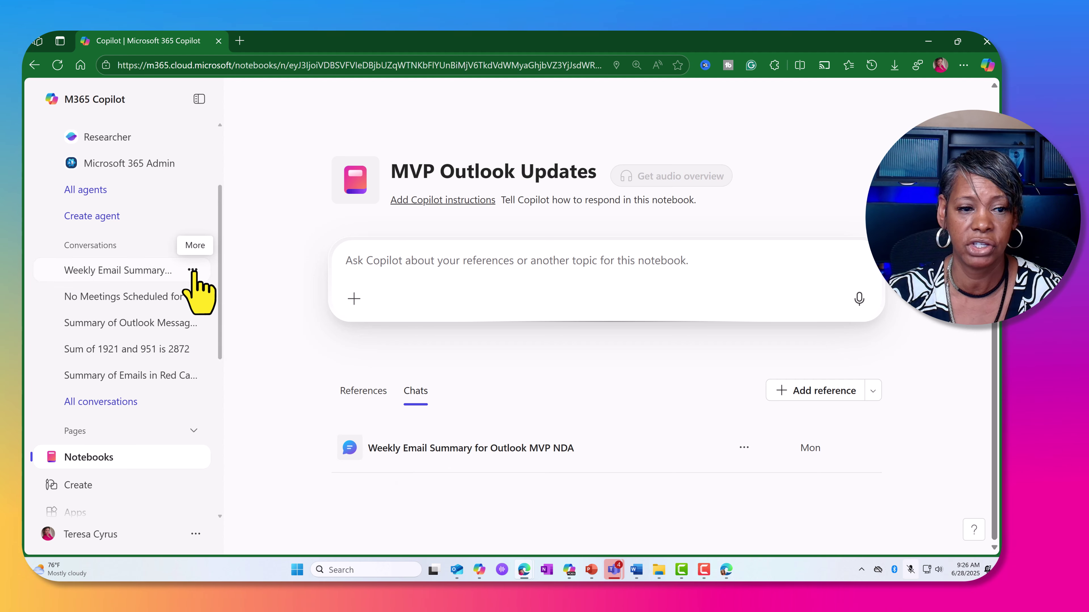
View the notebooks to which the "Weekly Email Summary for Outlook MVP NDA" conversation can be added and leave the dialog.
{"action": "left_click", "coordinate": [193, 271]}
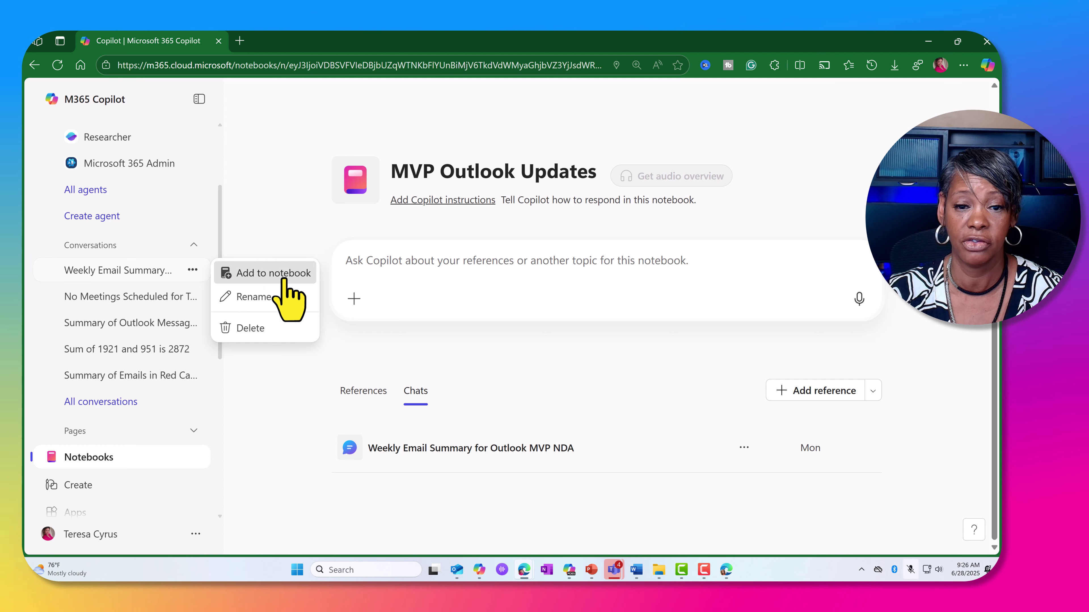
{"action": "left_click", "coordinate": [282, 278]}
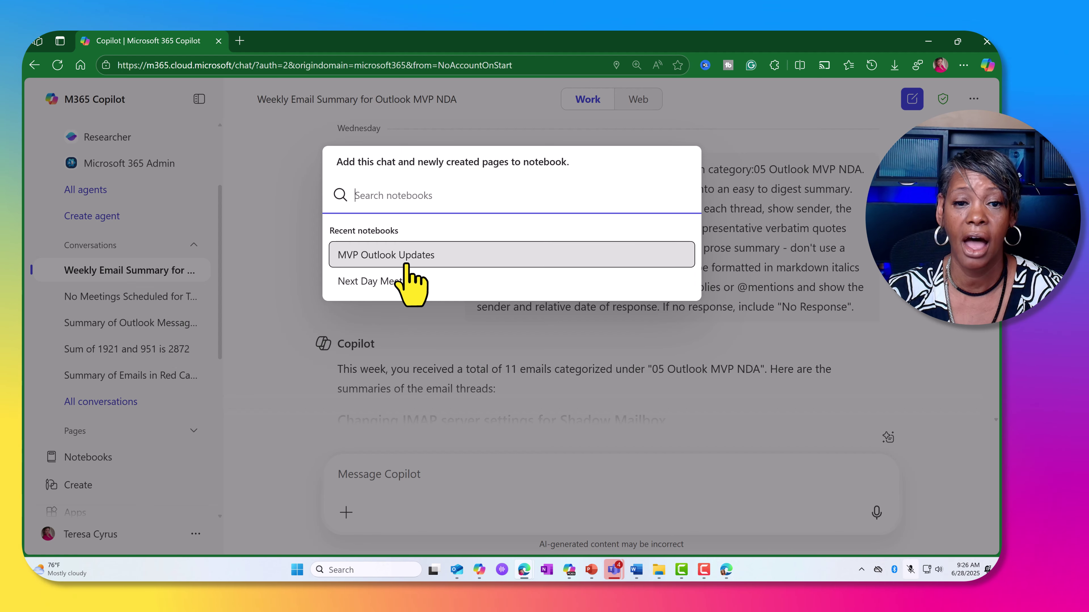
{"action": "left_click", "coordinate": [281, 285]}
Open the Create area and browse the options for creating a video from scratch or from a presentation.
{"action": "left_click", "coordinate": [75, 491]}
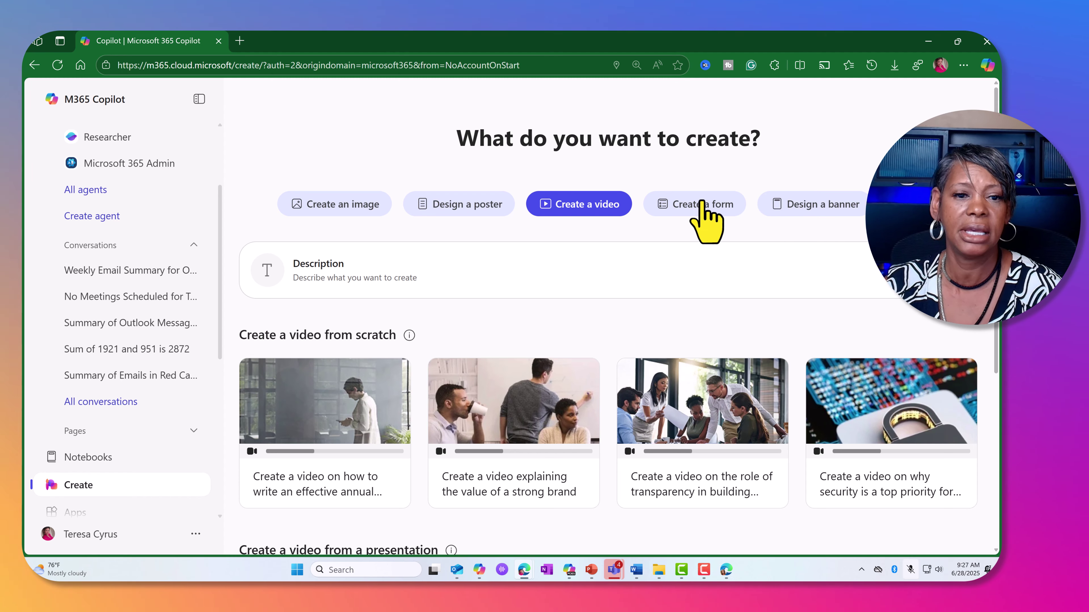
{"action": "scroll", "coordinate": [311, 332], "scroll_direction": "down", "scroll_amount": 3}
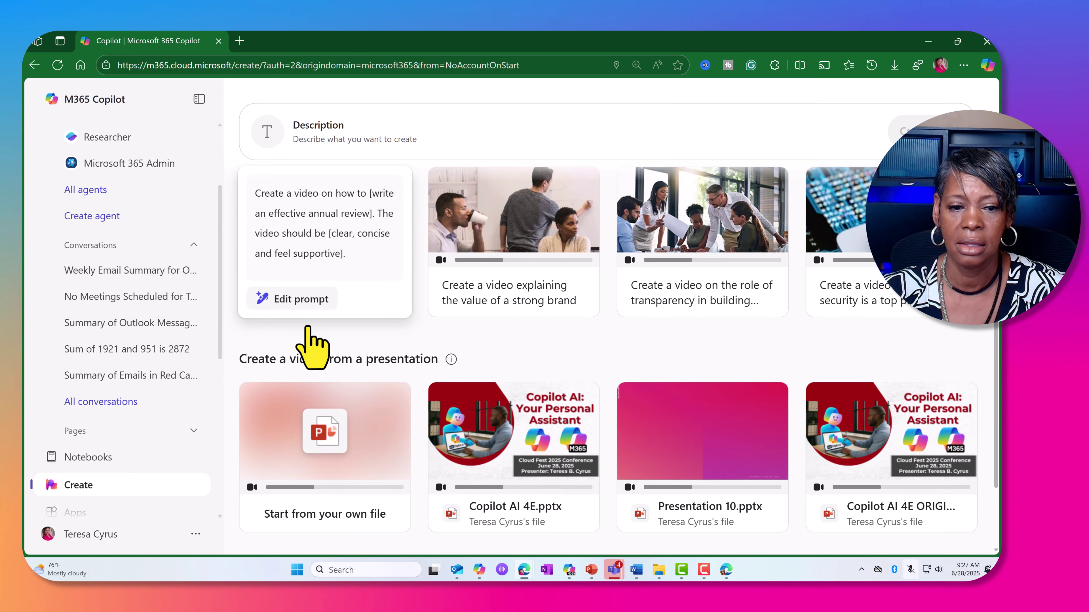
{"action": "scroll", "coordinate": [309, 300], "scroll_direction": "up", "scroll_amount": 3}
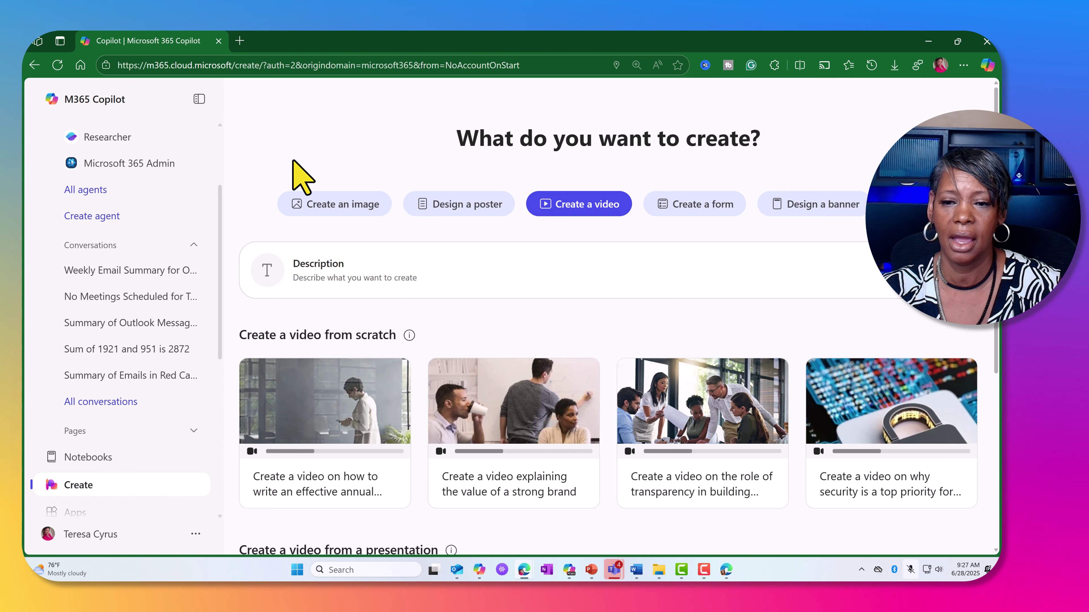
Switch to Outlook and generate a Copilot email draft inviting a colleague to colead an IT Youth Mentor Program, with bulleted topics and a friendly but professional tone.
{"action": "scroll", "coordinate": [133, 472], "scroll_direction": "down", "scroll_amount": 4}
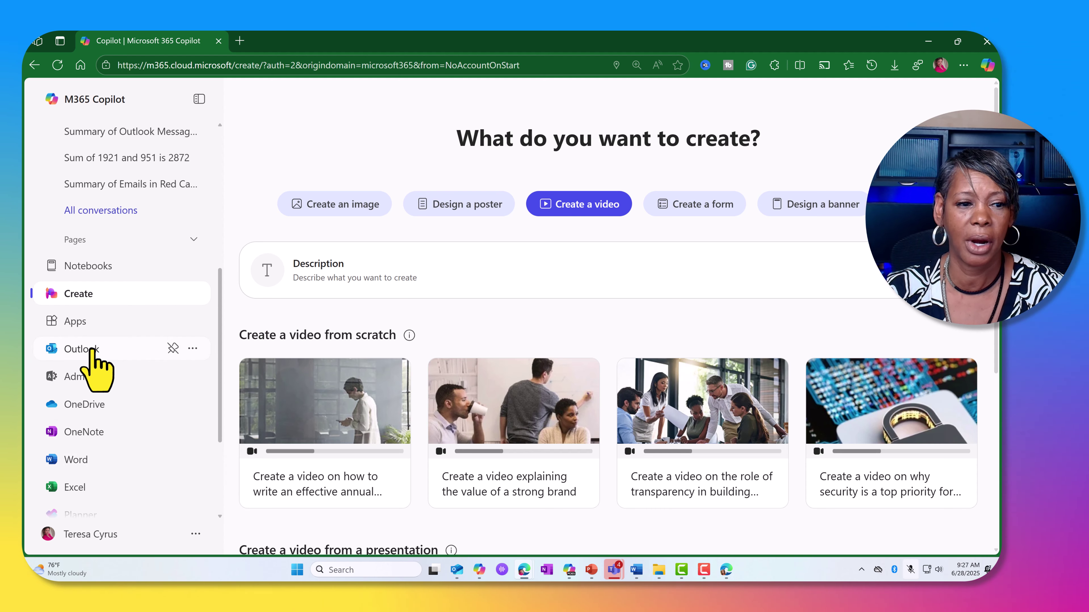
{"action": "left_click", "coordinate": [117, 352]}
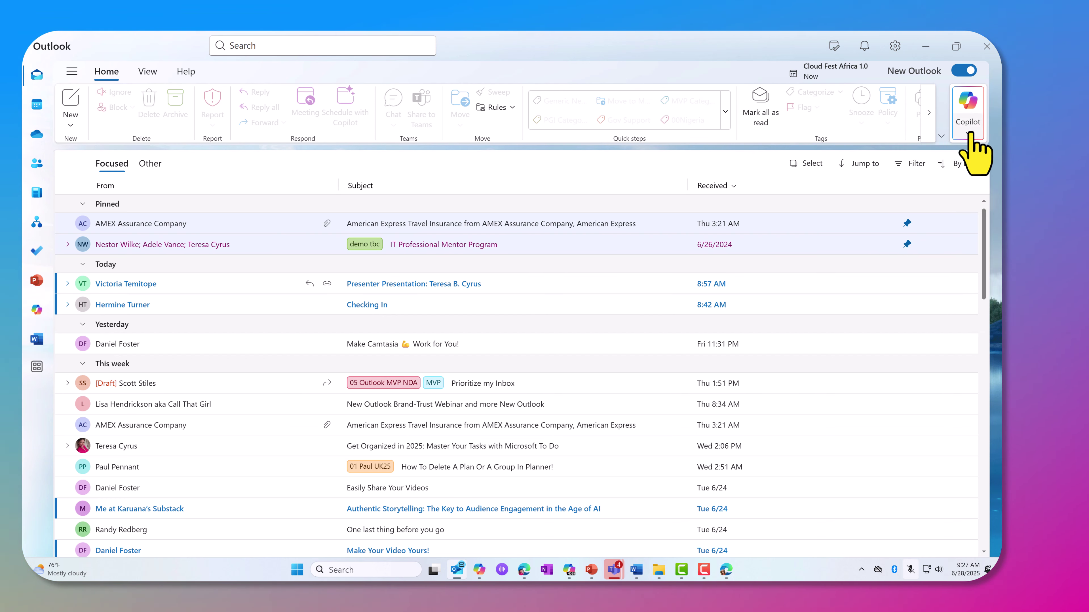
{"action": "left_click", "coordinate": [968, 133]}
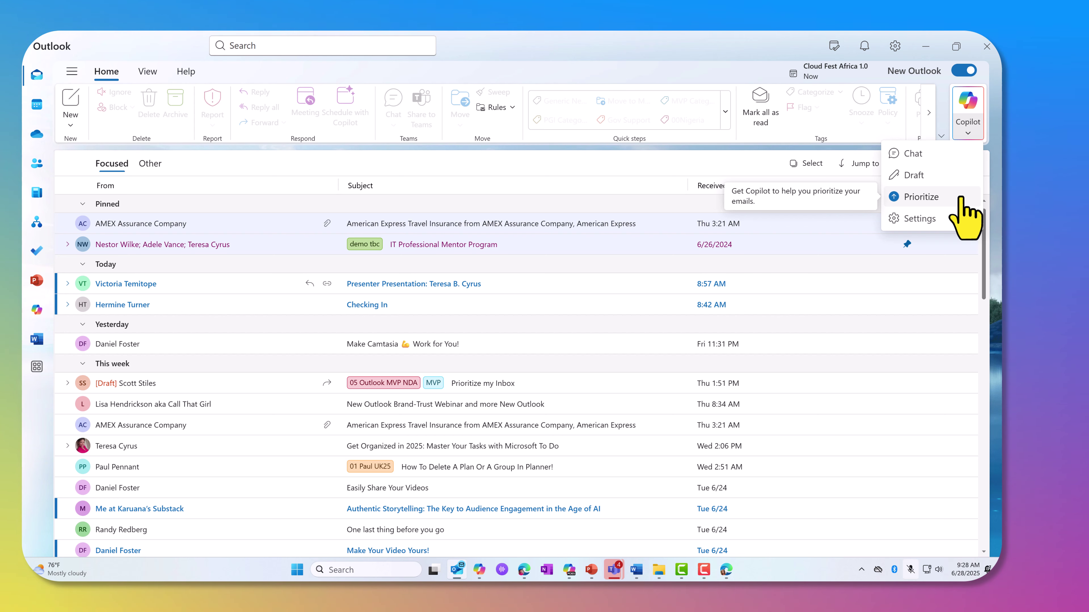
{"action": "left_click", "coordinate": [939, 180]}
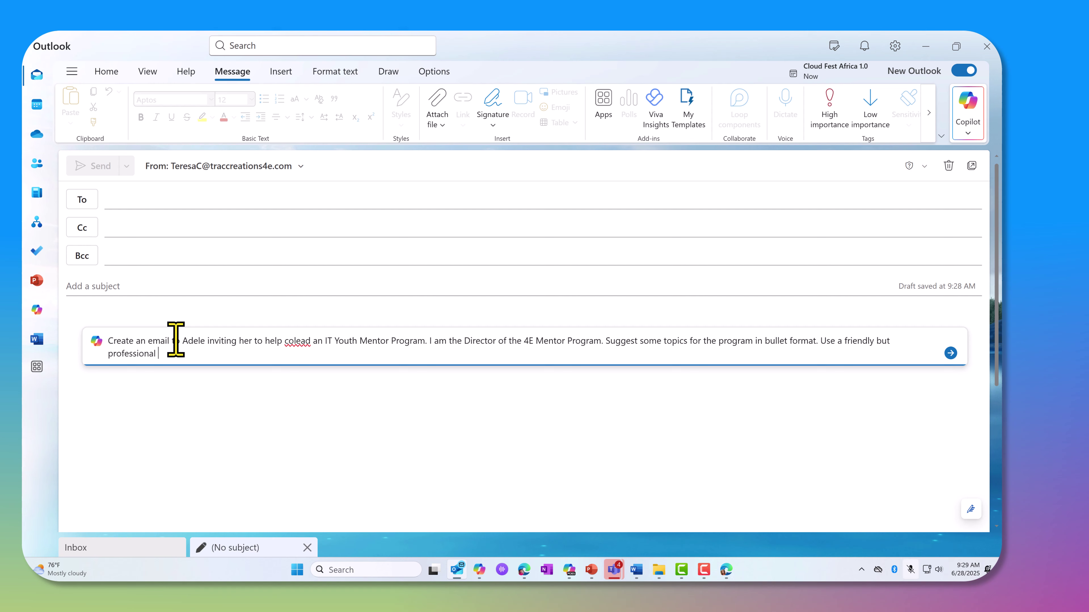
{"action": "type", "text": "to"}
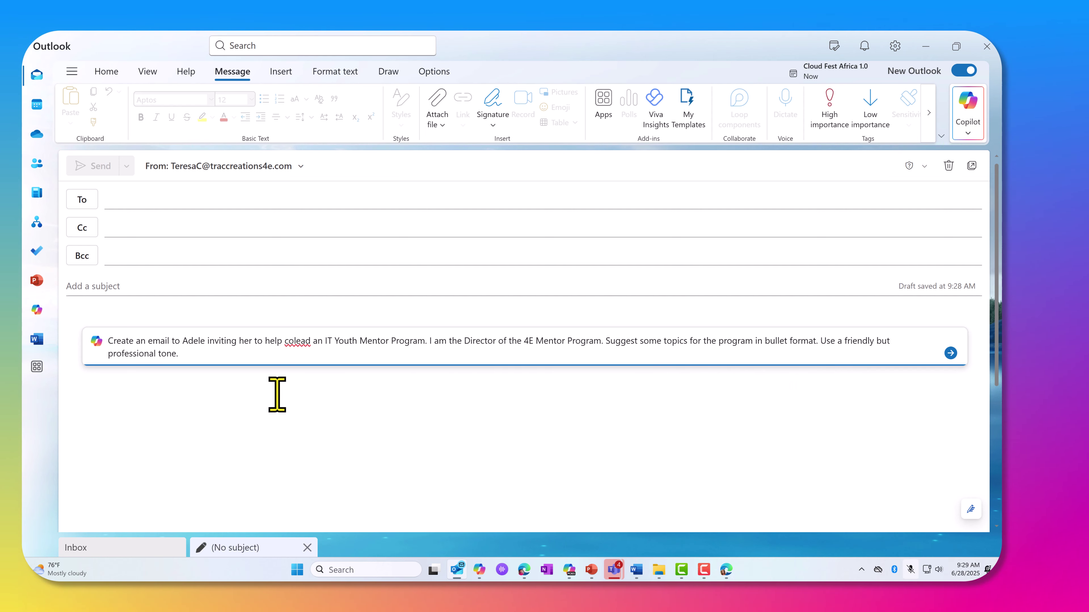
{"action": "left_click", "coordinate": [950, 353]}
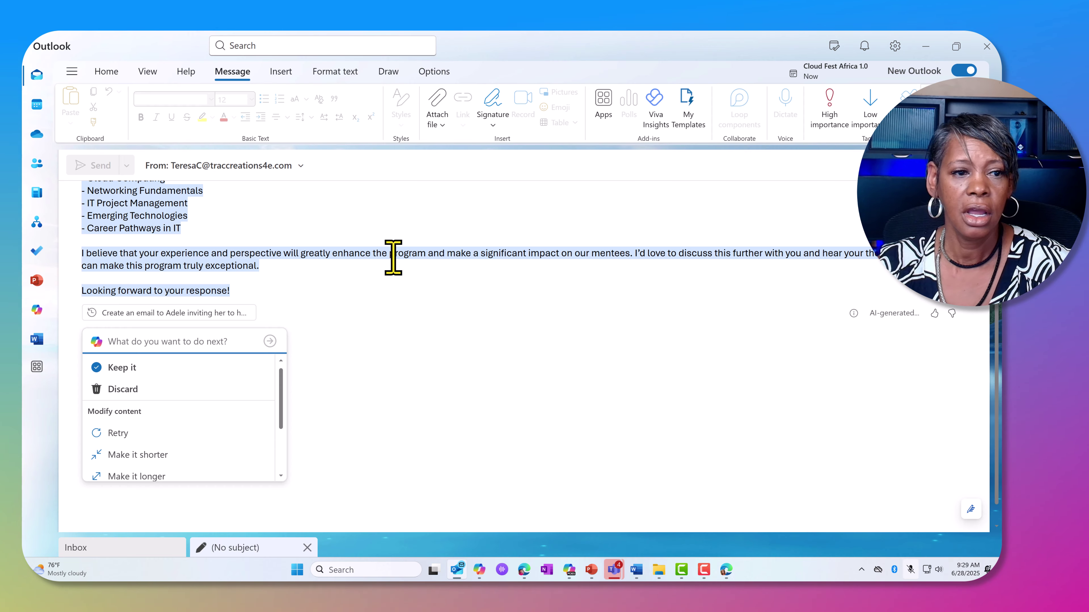
Review the generated email and the available Change Tone options, and have Copilot make the draft longer.
{"action": "scroll", "coordinate": [393, 257], "scroll_direction": "up", "scroll_amount": 6}
{"action": "scroll", "coordinate": [401, 319], "scroll_direction": "down", "scroll_amount": 2}
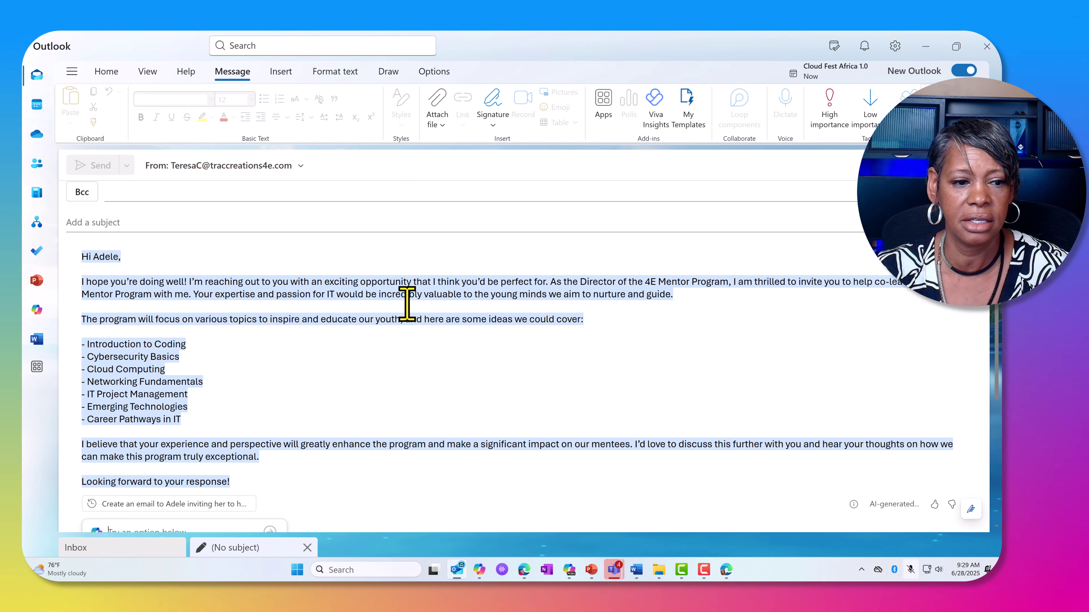
{"action": "scroll", "coordinate": [407, 301], "scroll_direction": "down", "scroll_amount": 3}
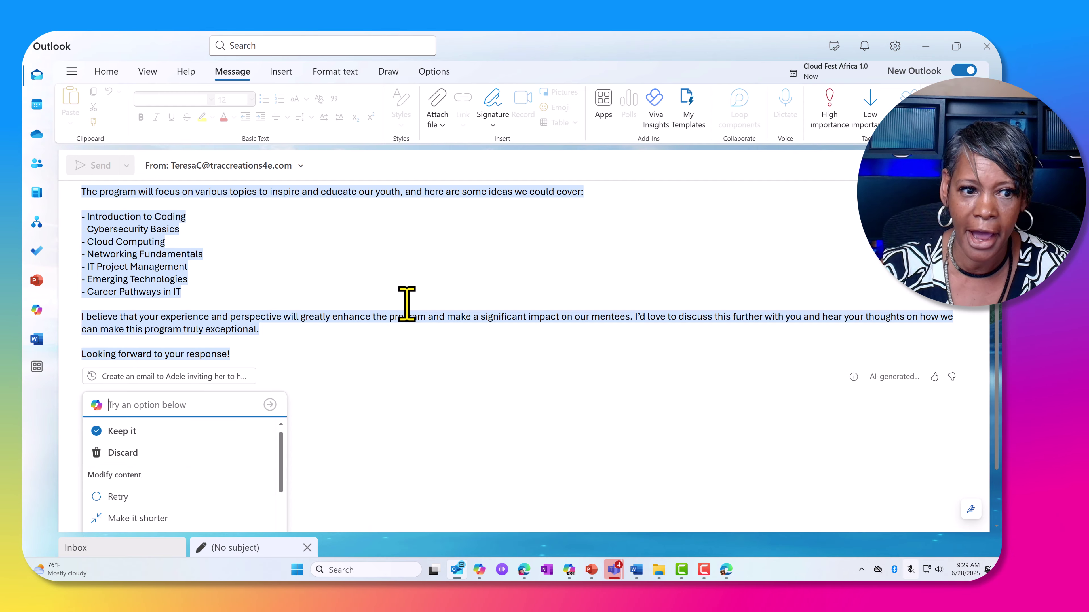
{"action": "scroll", "coordinate": [338, 335], "scroll_direction": "down", "scroll_amount": 2}
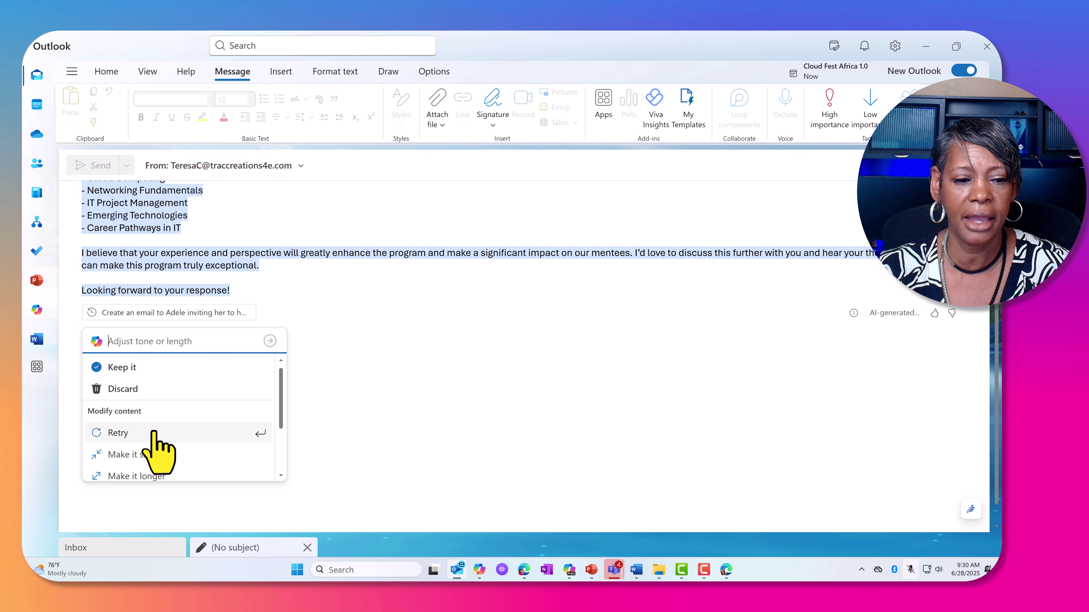
{"action": "scroll", "coordinate": [153, 430], "scroll_direction": "down", "scroll_amount": 2}
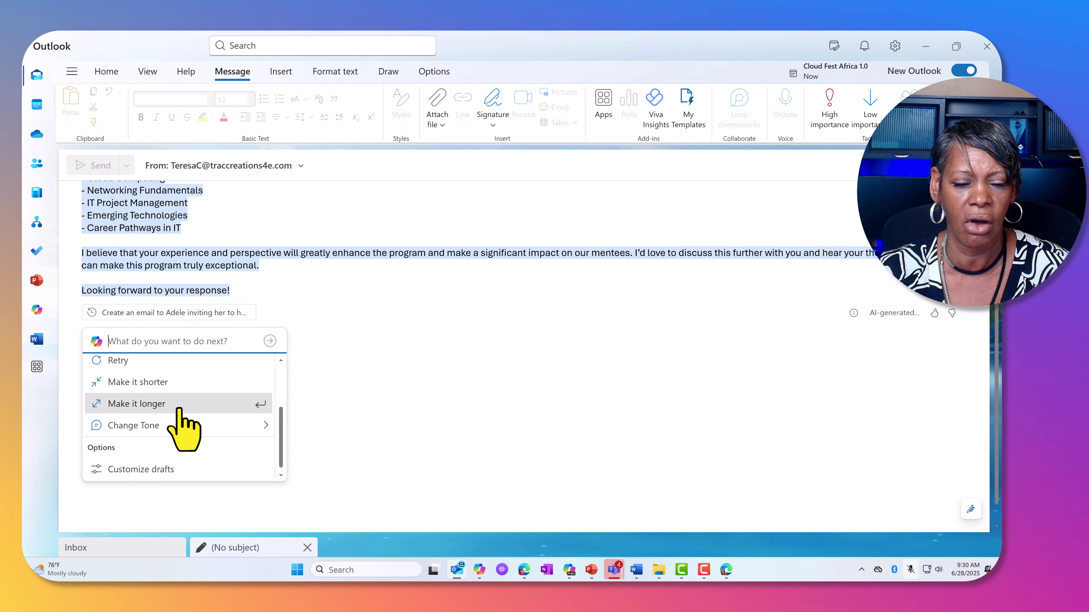
{"action": "mouse_move", "coordinate": [216, 430]}
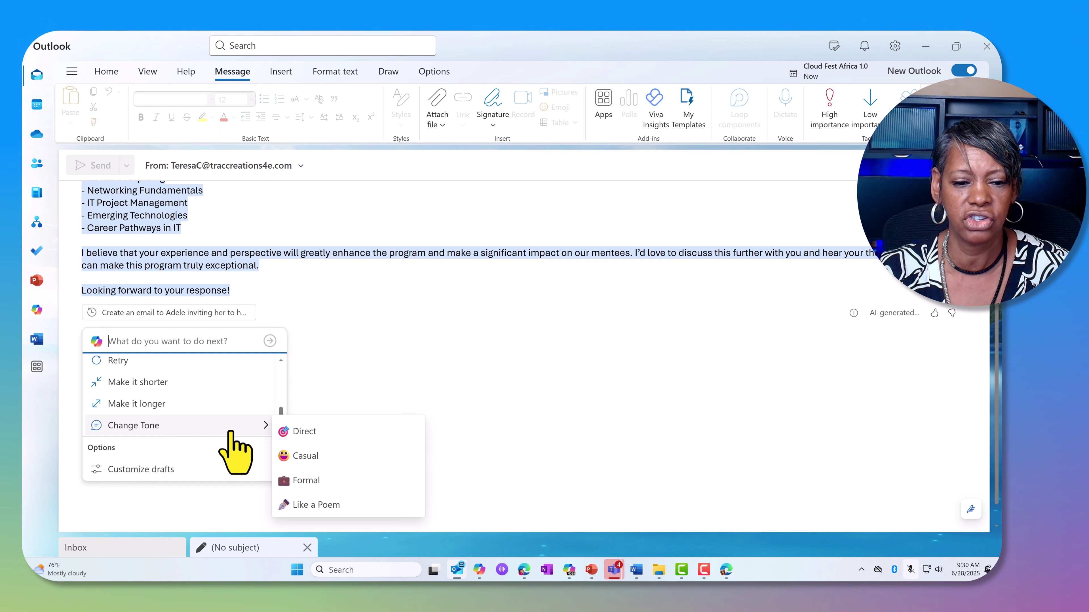
{"action": "left_click", "coordinate": [195, 411]}
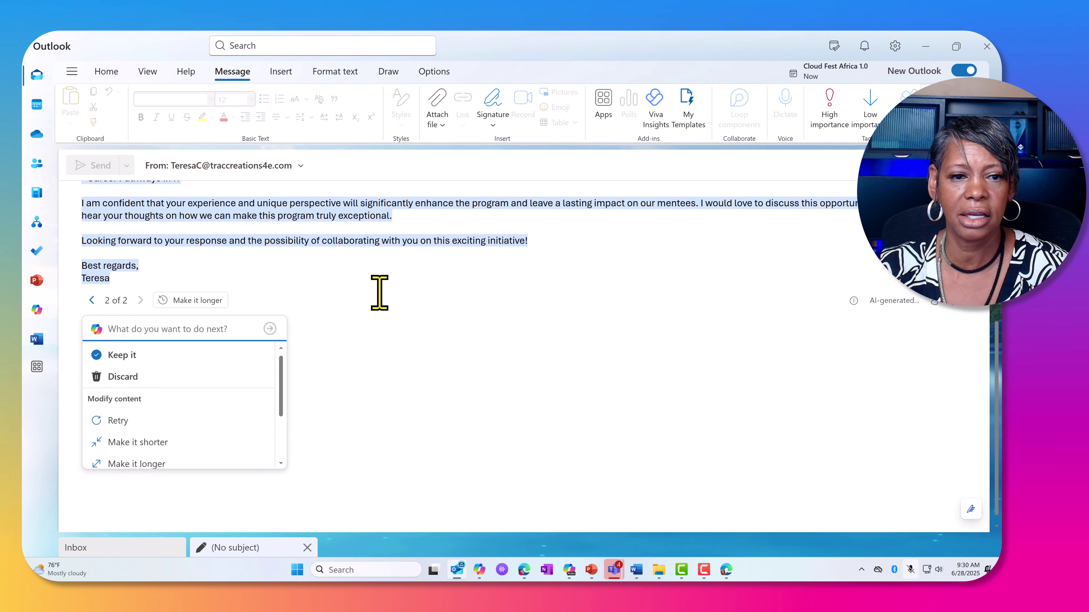
Compare the original and longer versions of the Copilot draft and keep the longer one.
{"action": "scroll", "coordinate": [377, 288], "scroll_direction": "up", "scroll_amount": 3}
{"action": "scroll", "coordinate": [204, 308], "scroll_direction": "up", "scroll_amount": 5}
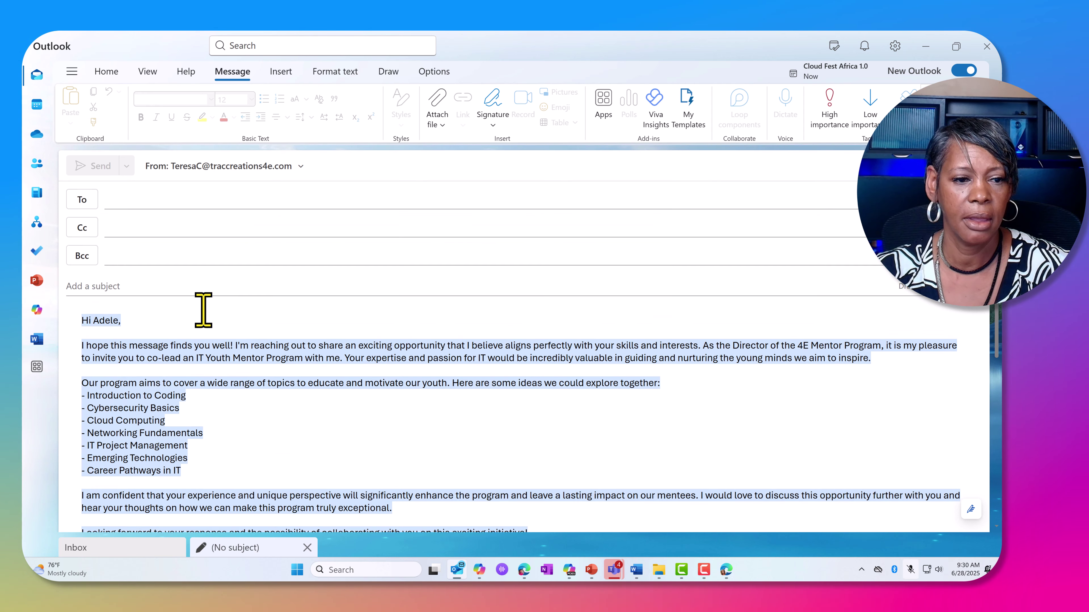
{"action": "scroll", "coordinate": [205, 309], "scroll_direction": "down", "scroll_amount": 5}
{"action": "left_click", "coordinate": [91, 402]}
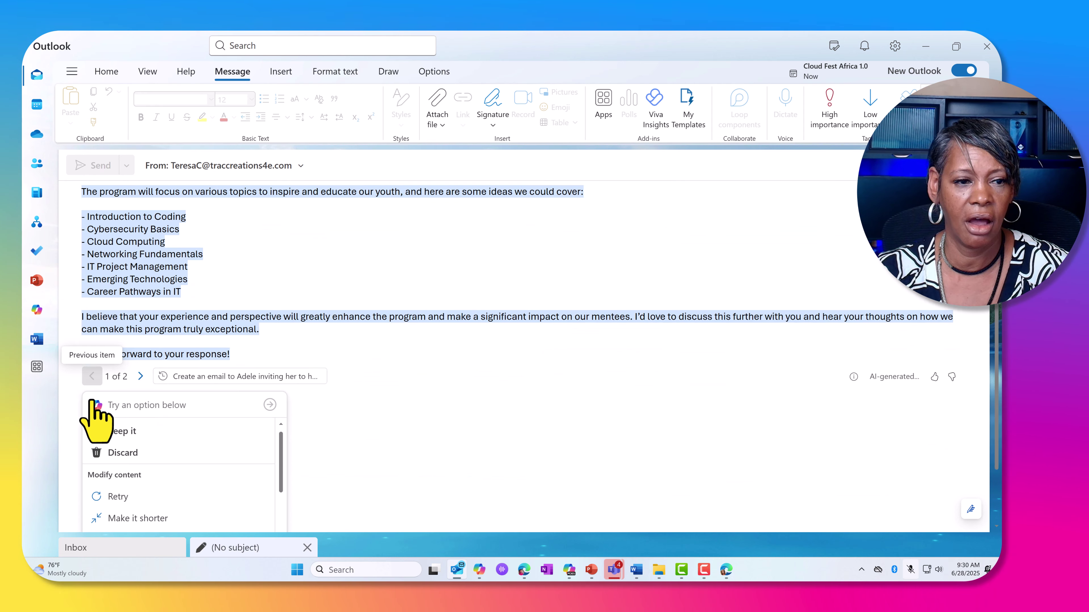
{"action": "scroll", "coordinate": [183, 304], "scroll_direction": "up", "scroll_amount": 5}
{"action": "scroll", "coordinate": [189, 330], "scroll_direction": "down", "scroll_amount": 5}
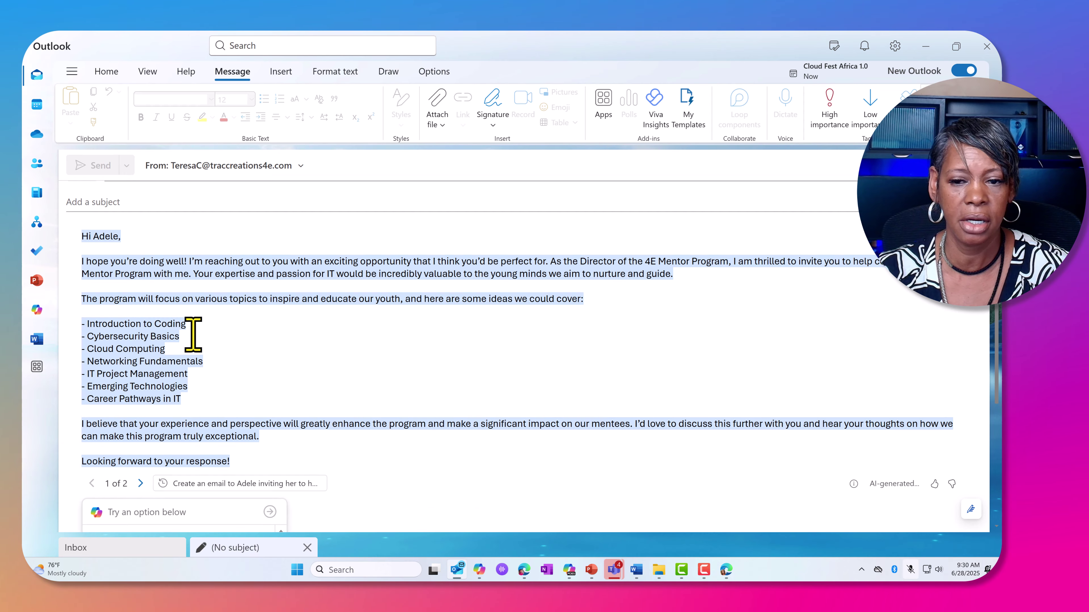
{"action": "left_click", "coordinate": [140, 377]}
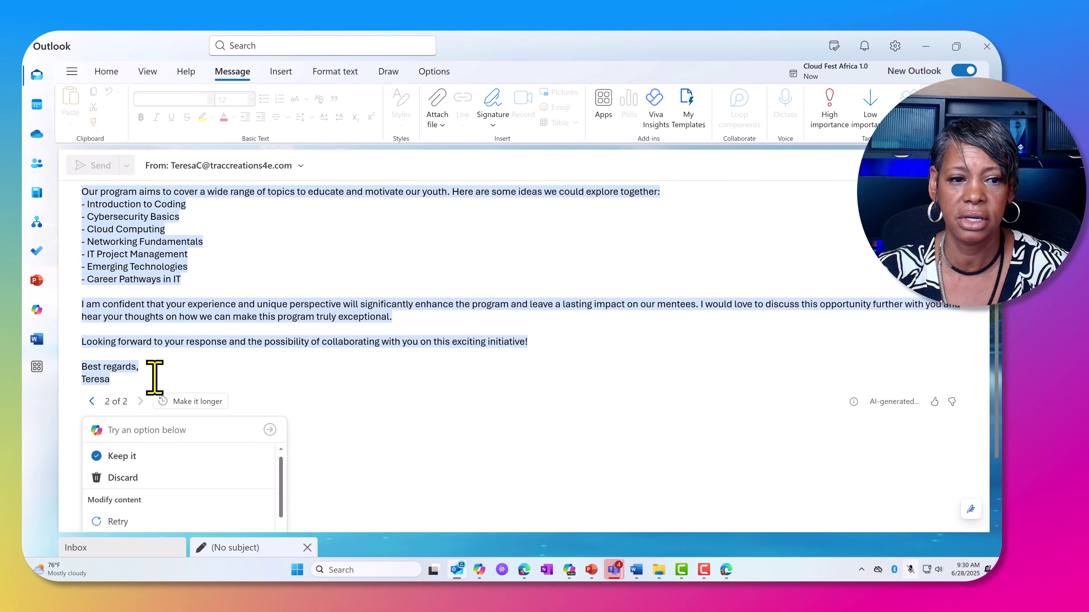
{"action": "scroll", "coordinate": [356, 341], "scroll_direction": "down", "scroll_amount": 3}
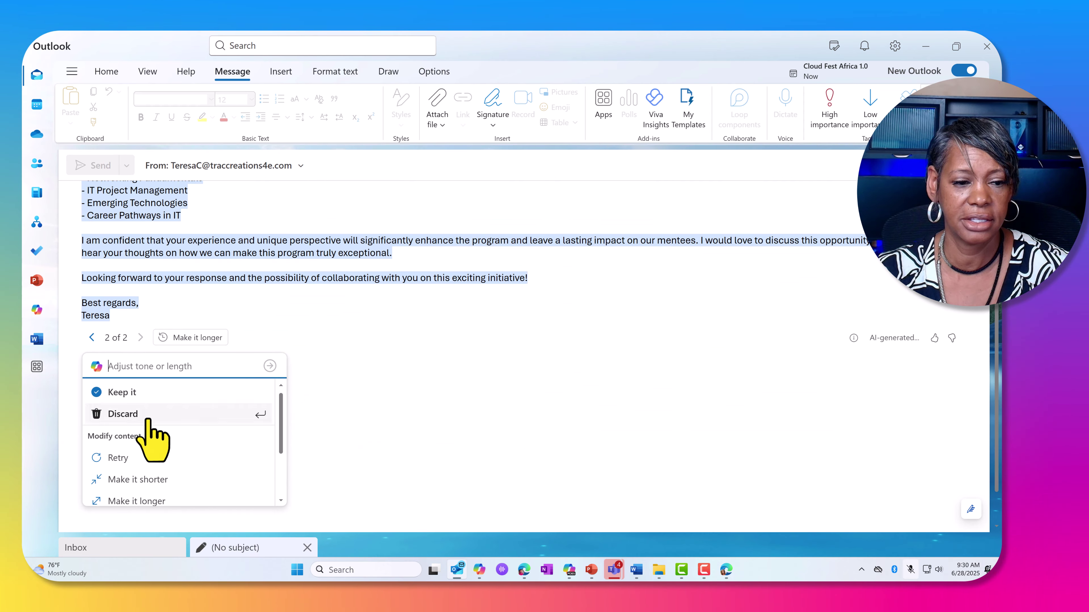
{"action": "left_click", "coordinate": [122, 392]}
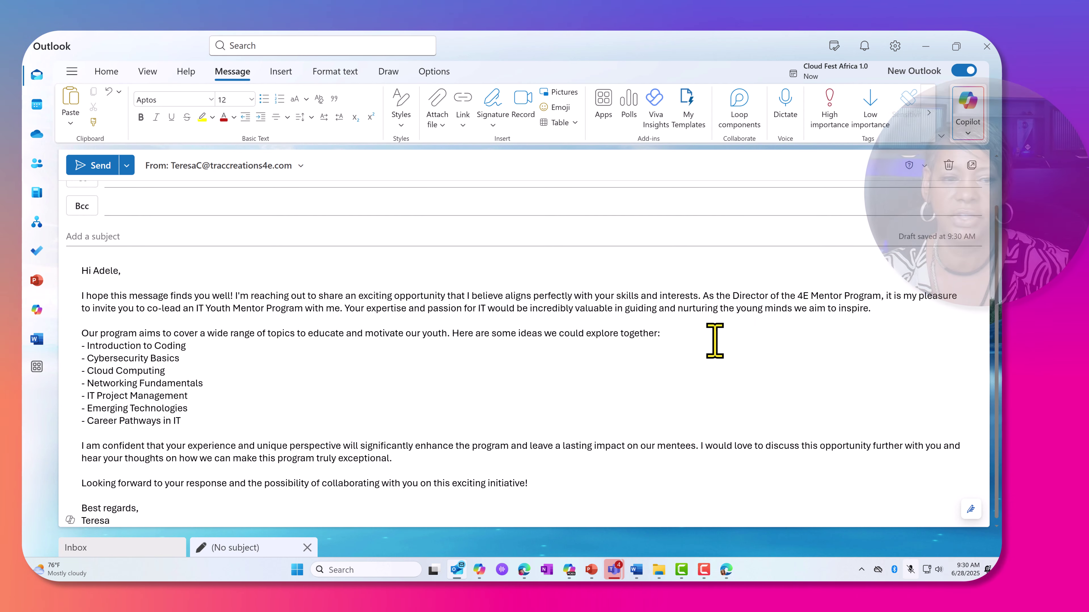
Run Copilot Coaching on the email and review its suggestions for tone, reader sentiment and clarity.
{"action": "left_click", "coordinate": [967, 133]}
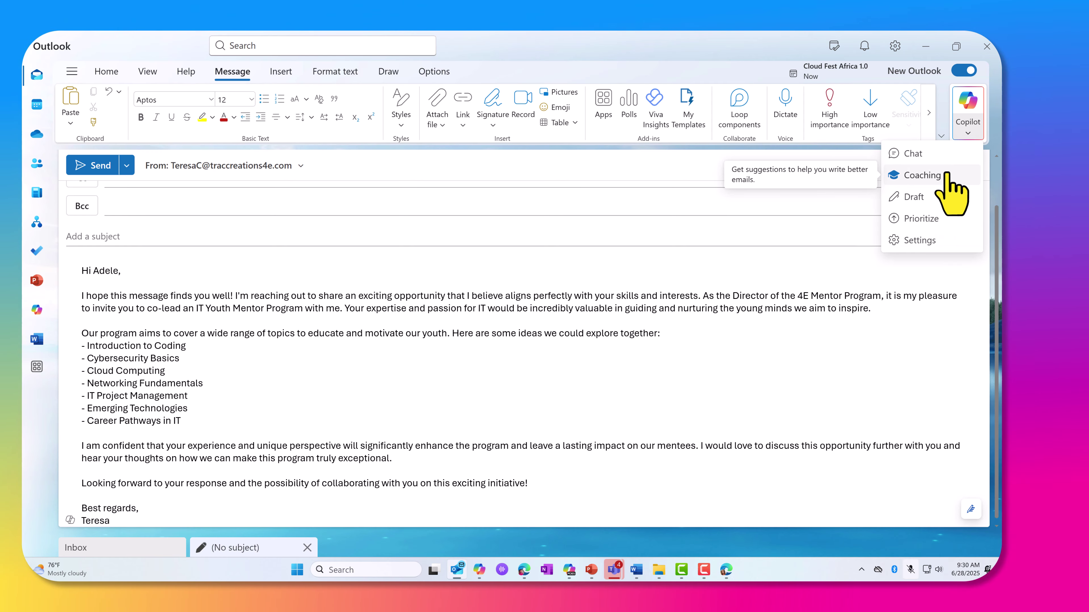
{"action": "left_click", "coordinate": [930, 176]}
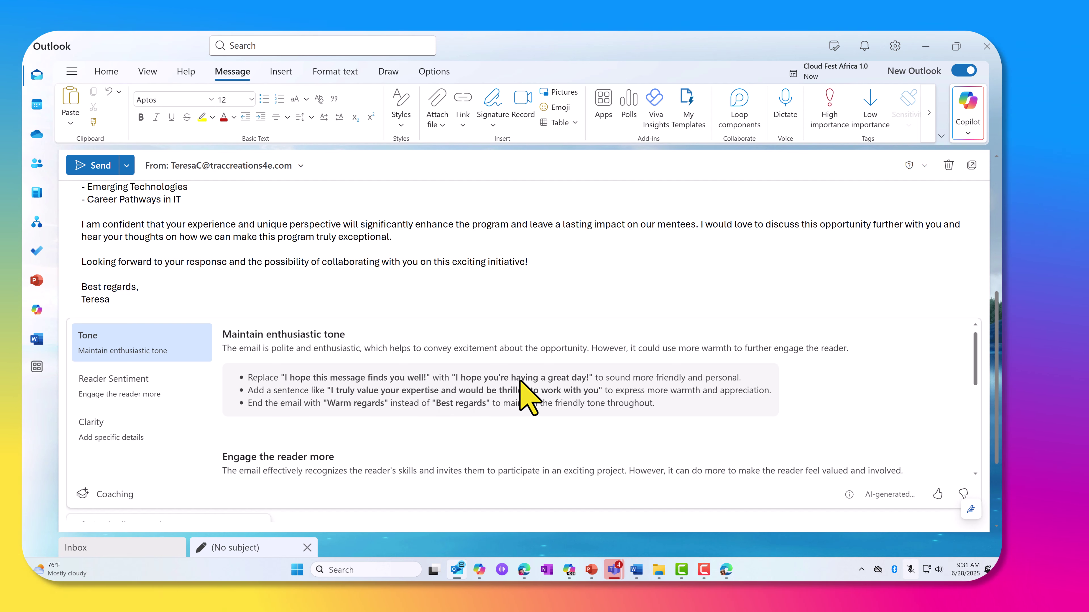
{"action": "scroll", "coordinate": [463, 399], "scroll_direction": "down", "scroll_amount": 3}
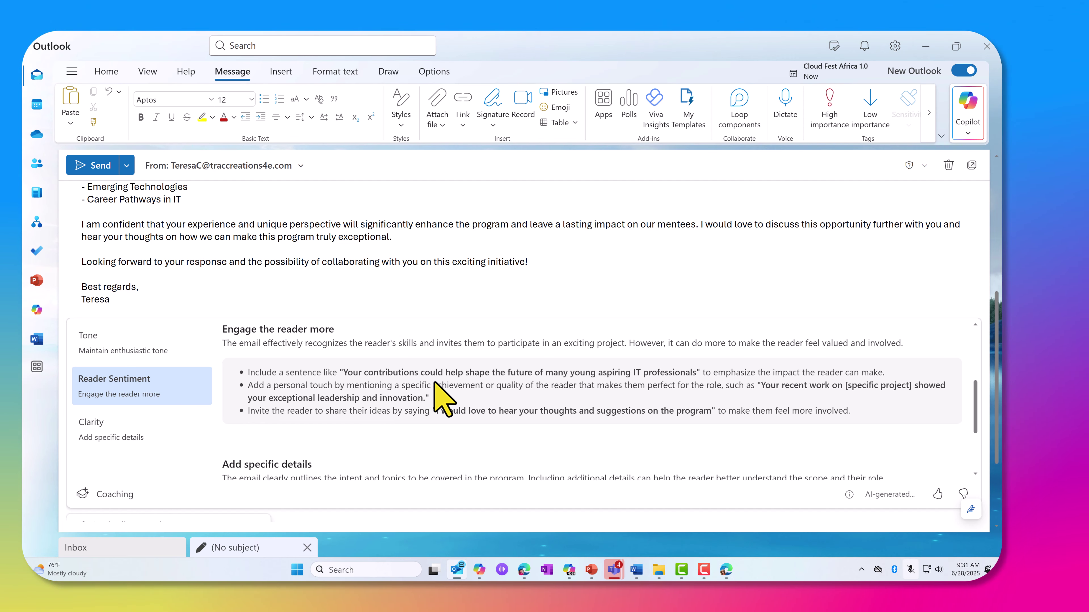
{"action": "left_click", "coordinate": [968, 133]}
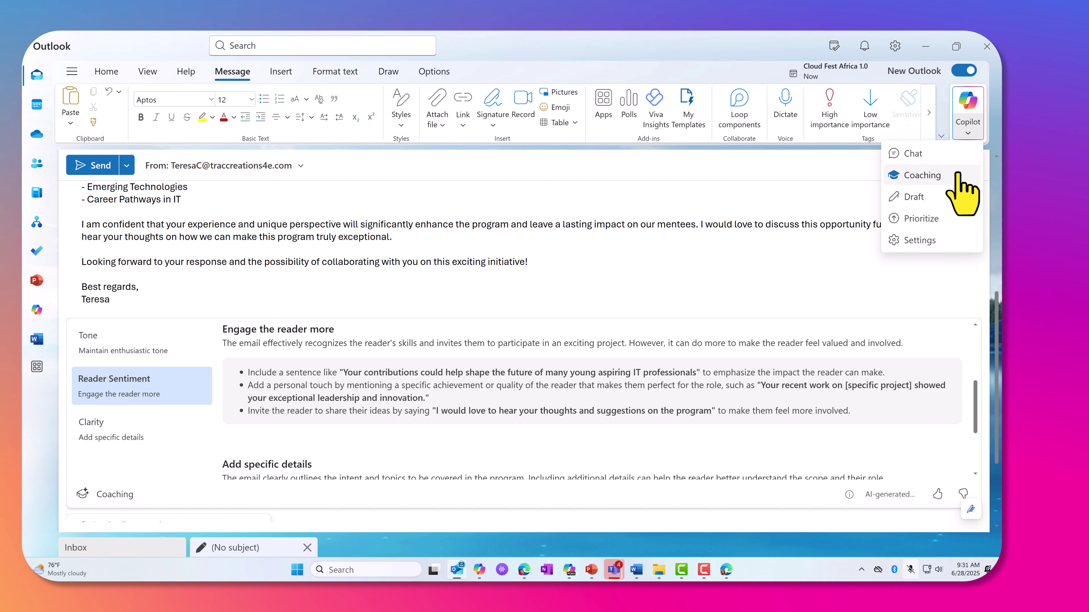
{"action": "scroll", "coordinate": [600, 330], "scroll_direction": "down", "scroll_amount": 3}
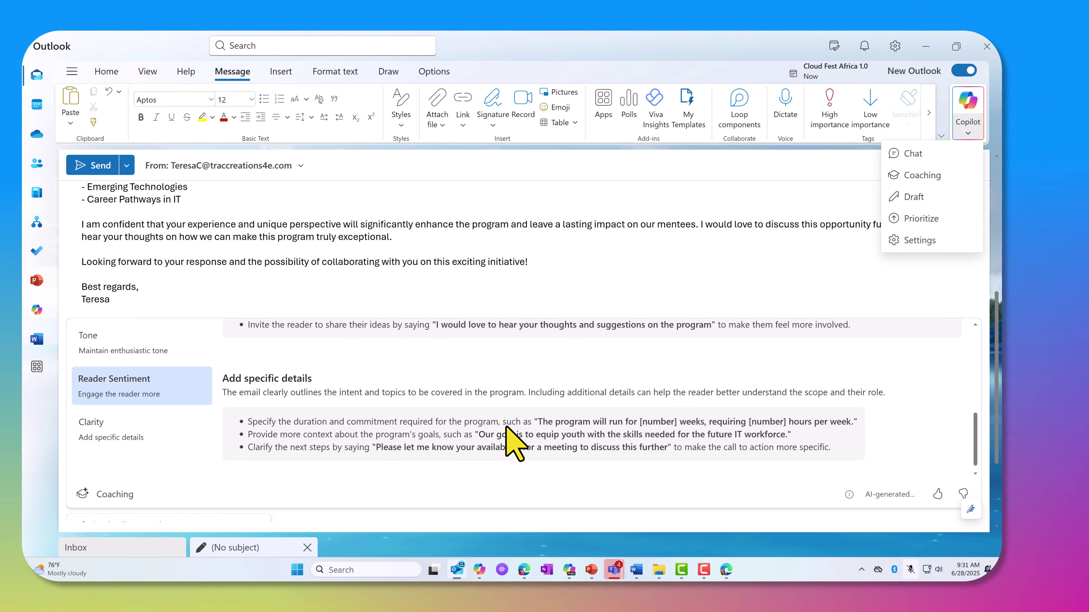
{"action": "scroll", "coordinate": [266, 446], "scroll_direction": "down", "scroll_amount": 3}
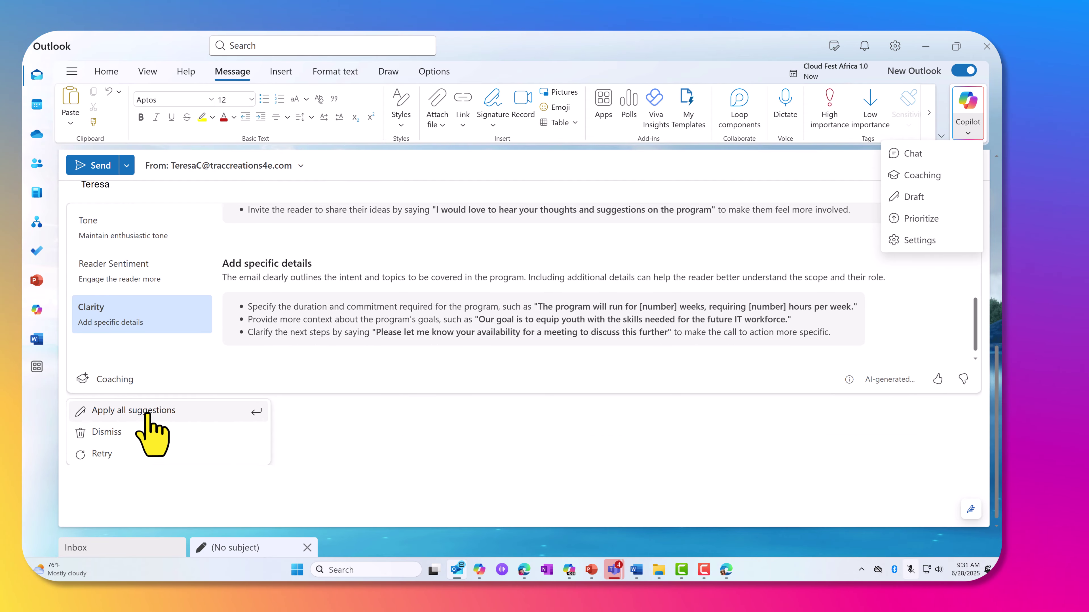
Apply all coaching suggestions and replace the email draft with the rewritten version.
{"action": "left_click", "coordinate": [161, 414]}
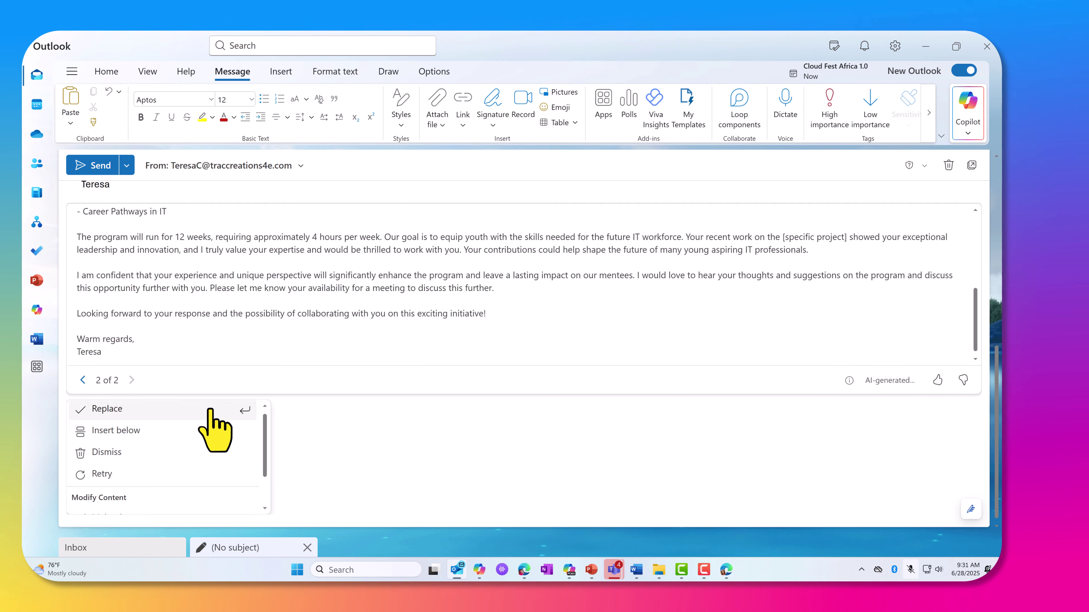
{"action": "scroll", "coordinate": [167, 451], "scroll_direction": "down", "scroll_amount": 1}
{"action": "scroll", "coordinate": [167, 453], "scroll_direction": "up", "scroll_amount": 1}
{"action": "scroll", "coordinate": [145, 454], "scroll_direction": "up", "scroll_amount": 1}
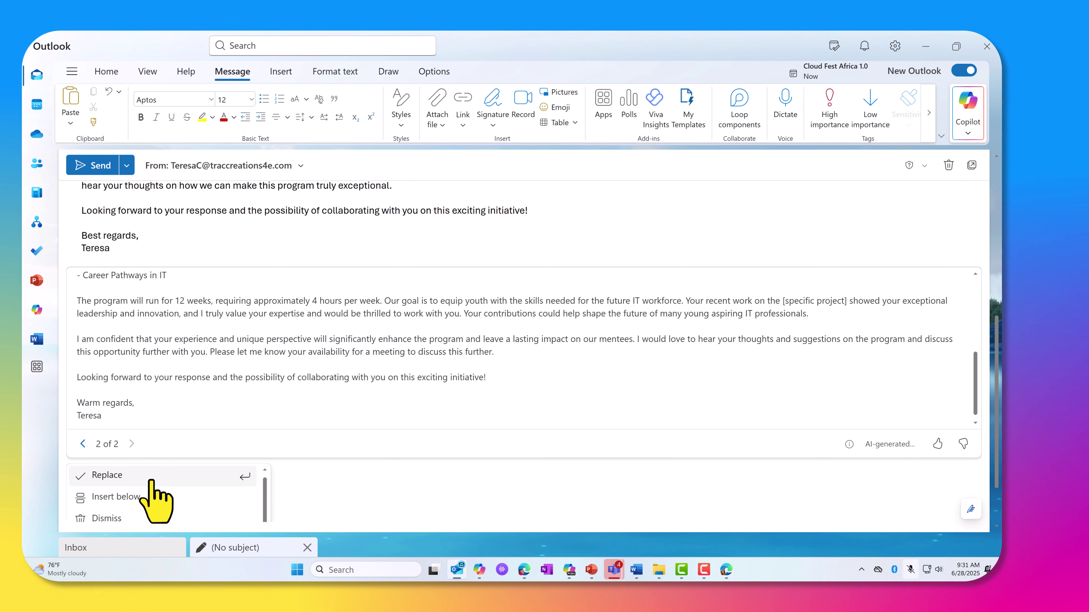
{"action": "left_click", "coordinate": [135, 484]}
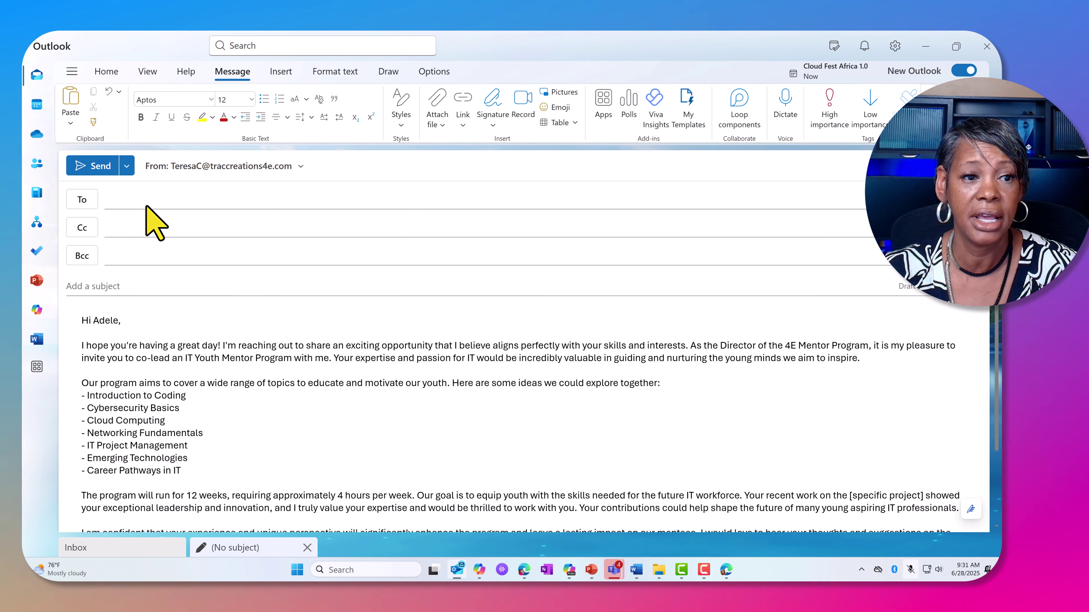
Switch to Outlook on the web, view the Copilot summary of the "IT Professional Mentor Program" thread, and close the thread.
{"action": "left_click", "coordinate": [924, 46]}
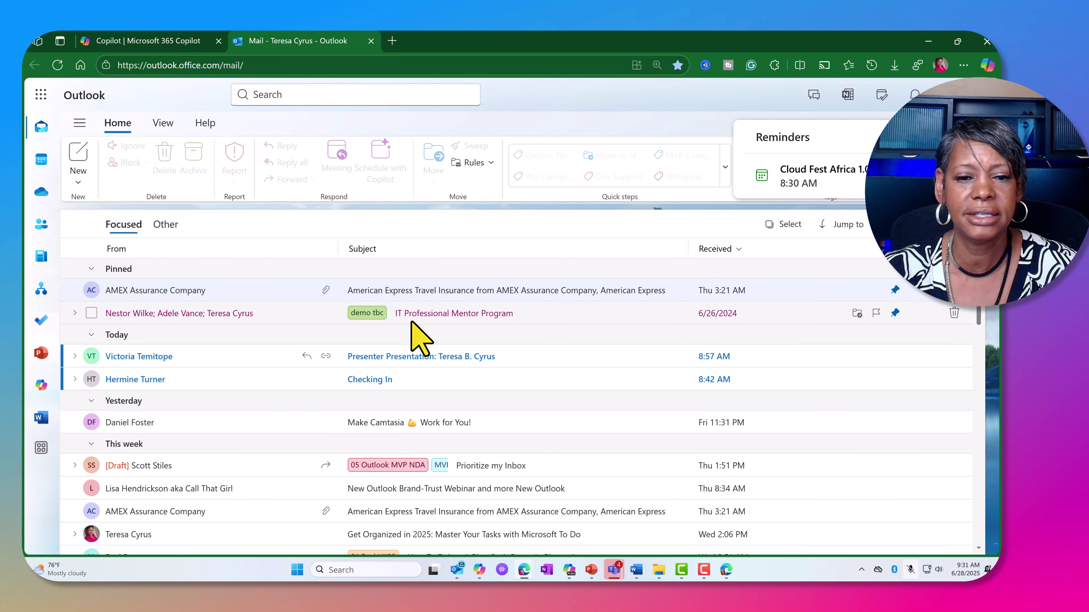
{"action": "left_click", "coordinate": [449, 317]}
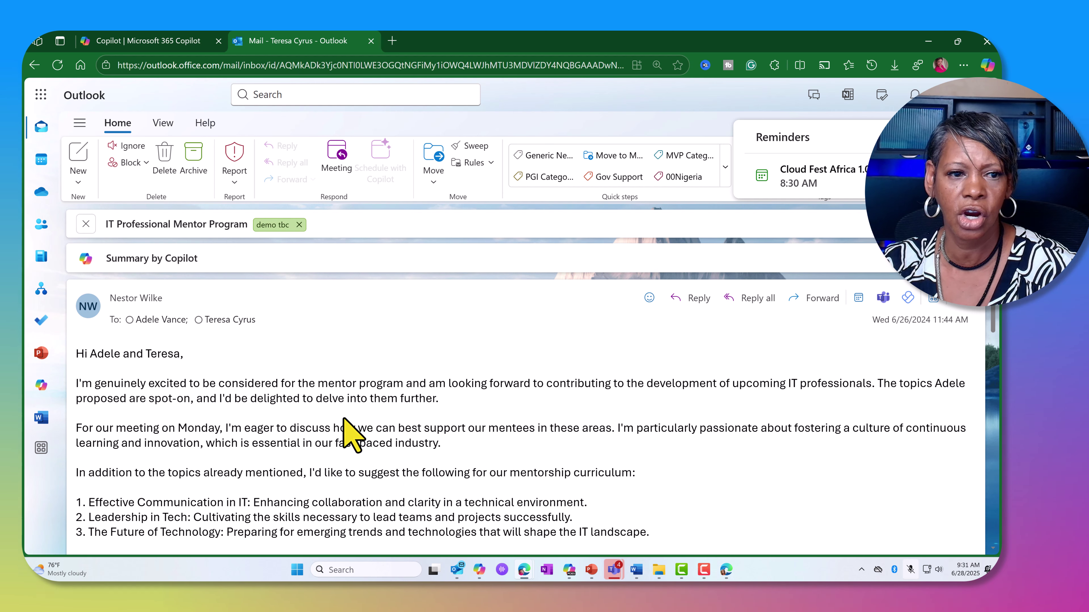
{"action": "left_click", "coordinate": [538, 263]}
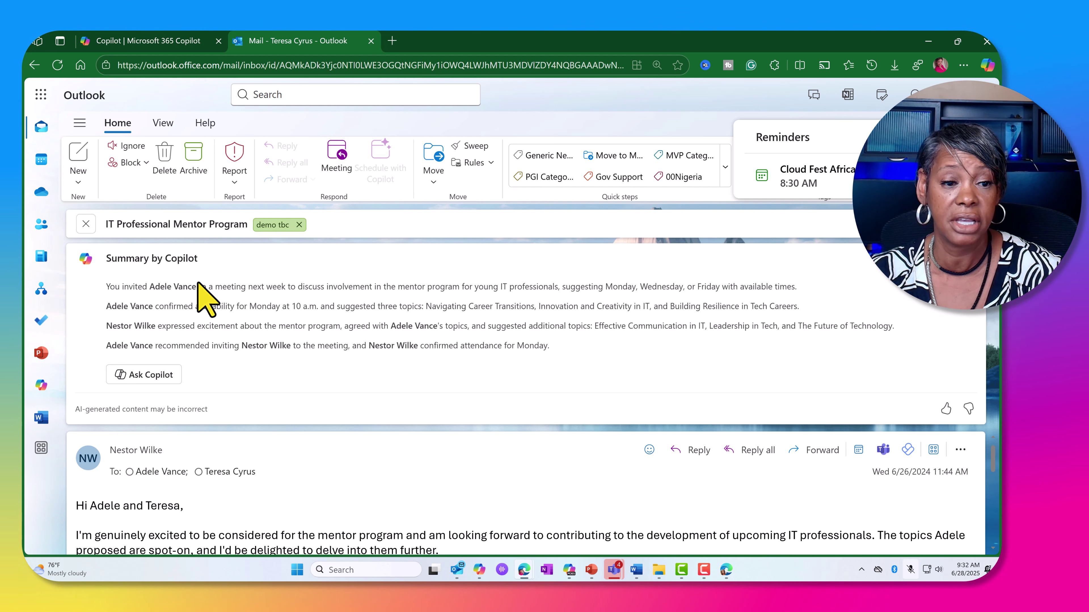
{"action": "scroll", "coordinate": [360, 512], "scroll_direction": "down", "scroll_amount": 10}
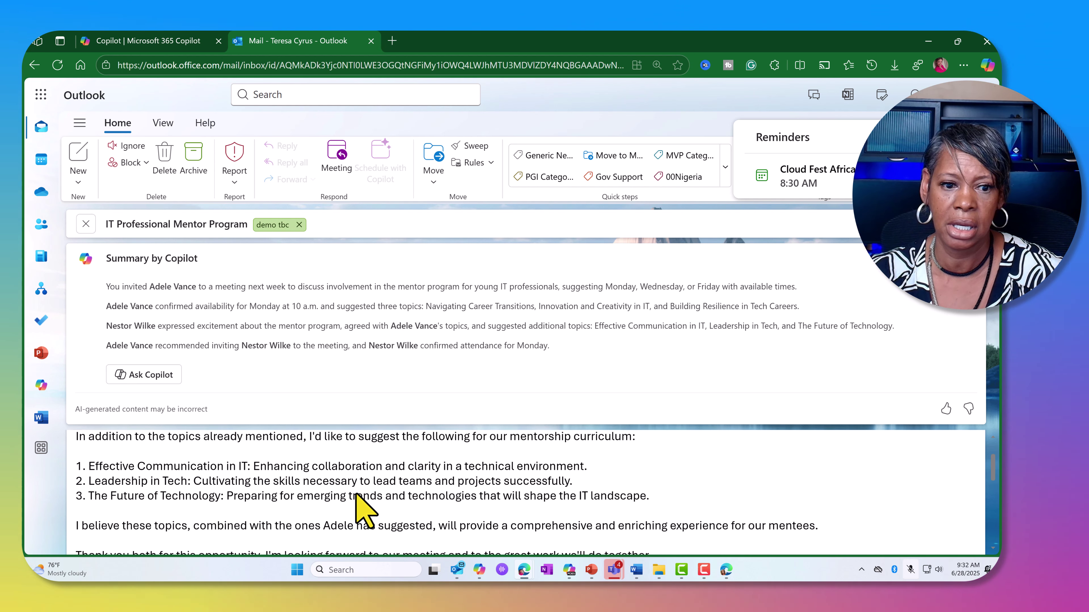
{"action": "scroll", "coordinate": [361, 513], "scroll_direction": "up", "scroll_amount": 10}
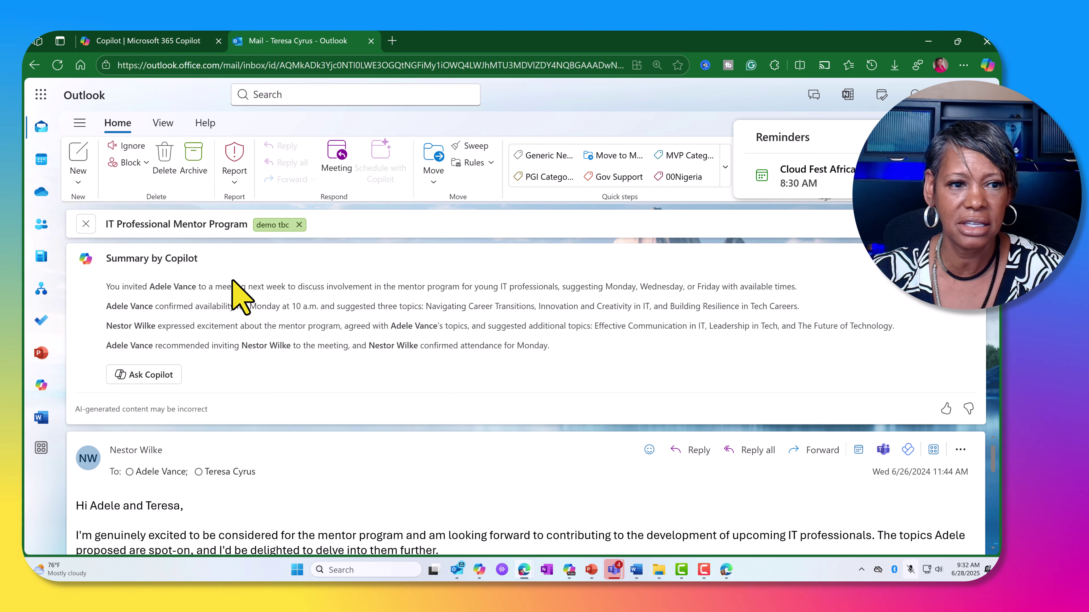
{"action": "left_click", "coordinate": [85, 224]}
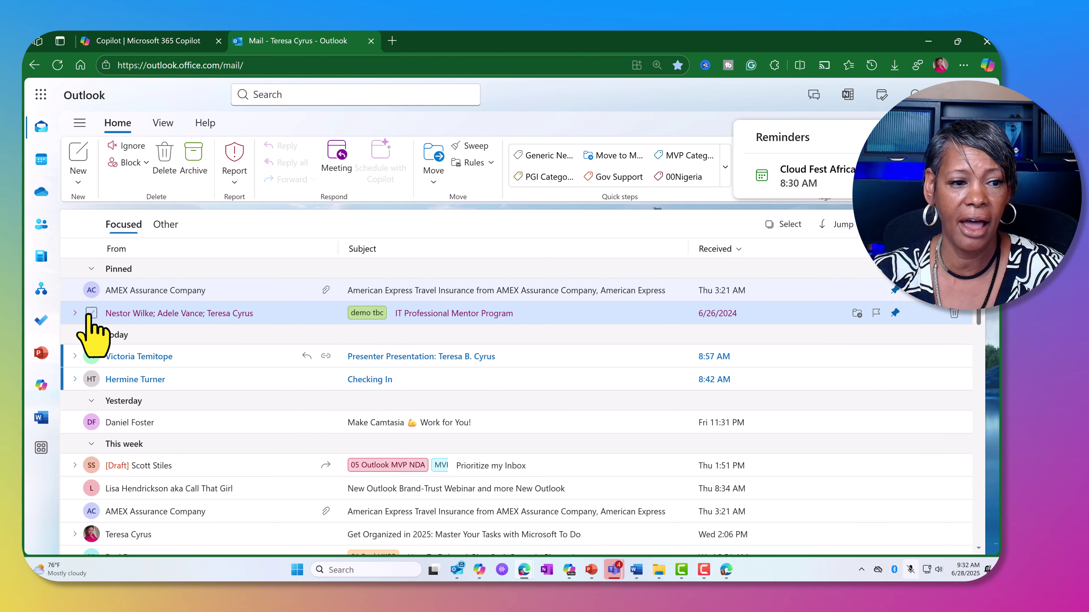
Expand the "IT Professional Mentor Program" conversation, select its first listed message, and schedule a meeting from it with Copilot in a maximized window.
{"action": "left_click", "coordinate": [76, 316]}
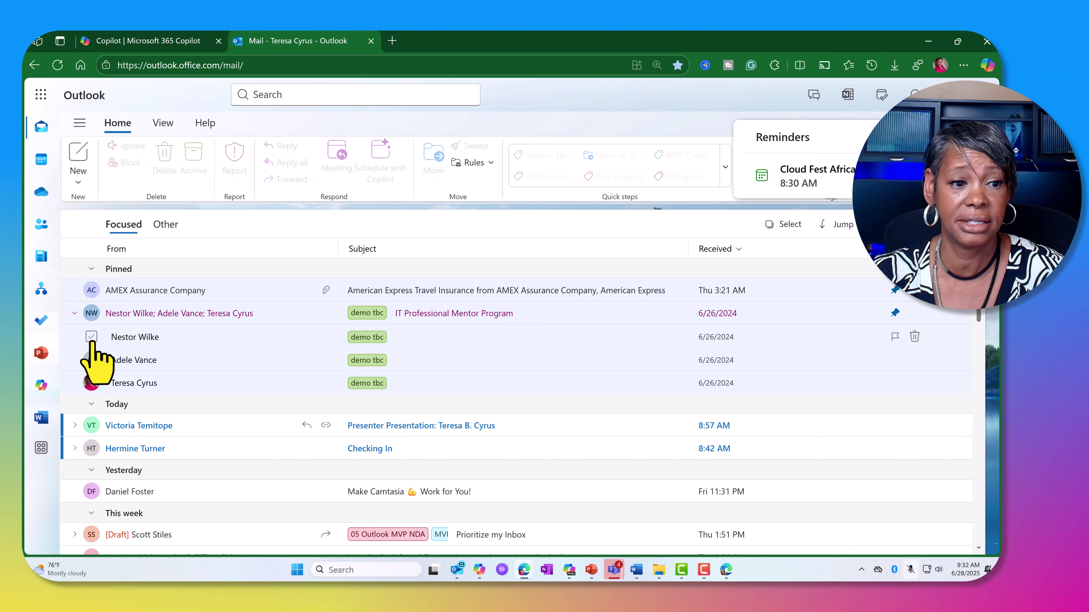
{"action": "left_click", "coordinate": [92, 336]}
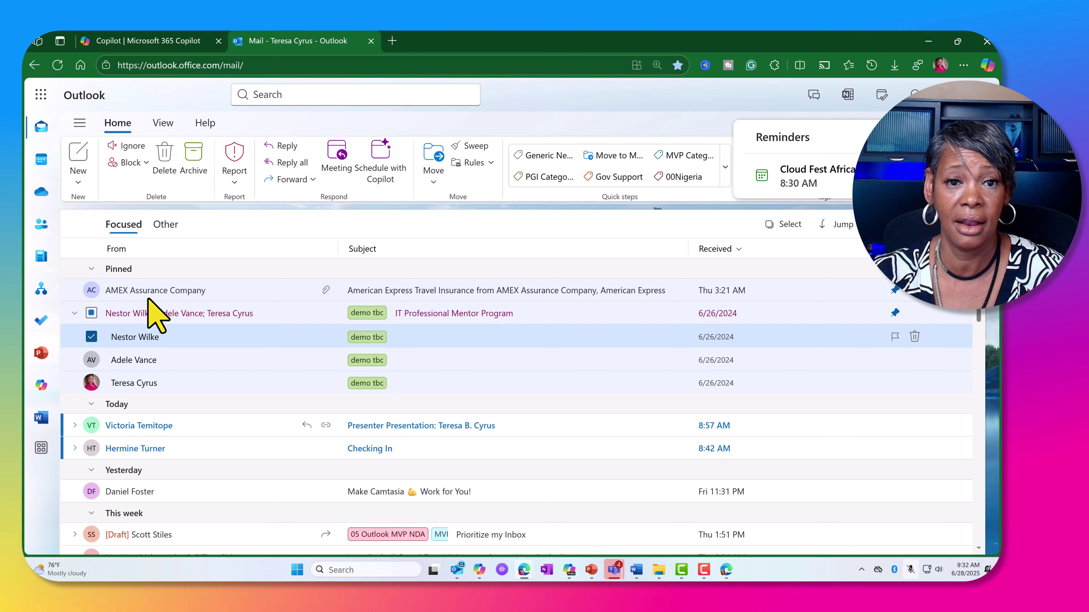
{"action": "left_click", "coordinate": [385, 173]}
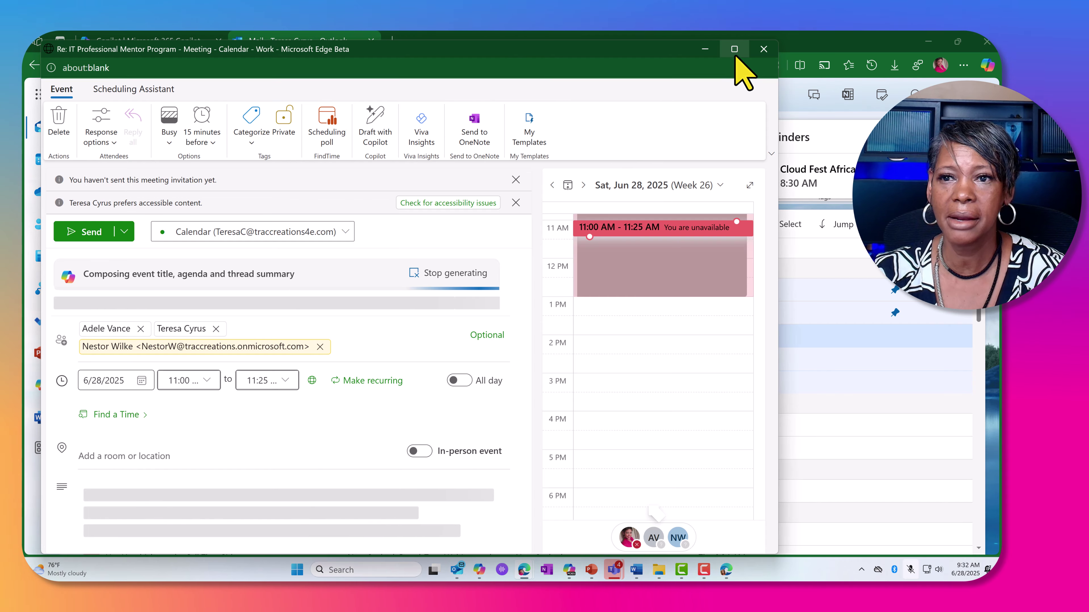
{"action": "left_click", "coordinate": [735, 54]}
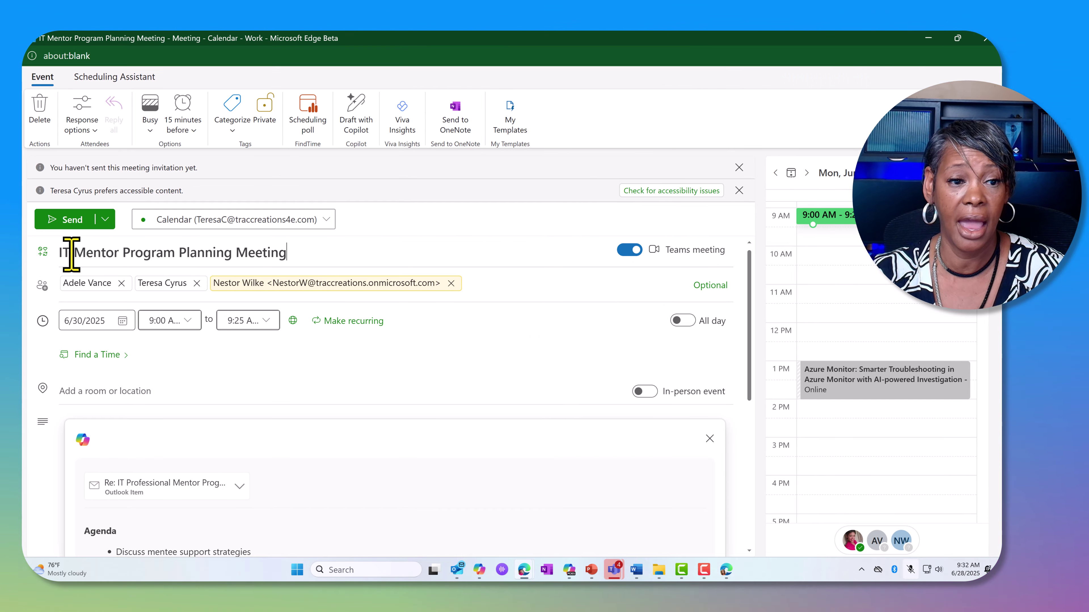
Review the generated meeting title, agenda and conversation summary, and insert the Copilot content into the invitation.
{"action": "left_click_drag", "start_coordinate": [292, 257], "coordinate": [59, 257]}
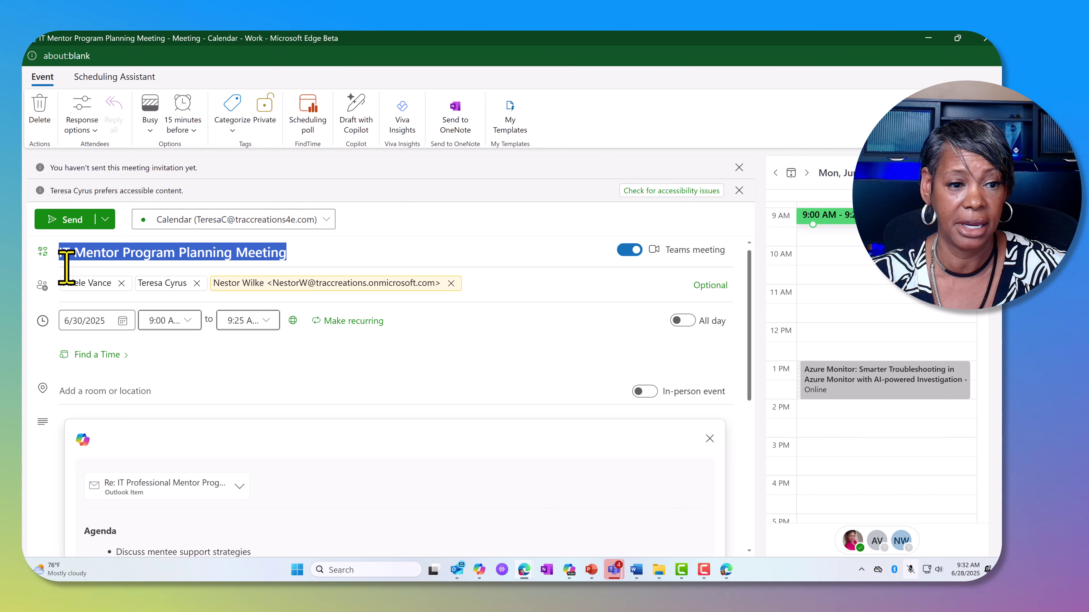
{"action": "scroll", "coordinate": [382, 424], "scroll_direction": "down", "scroll_amount": 5}
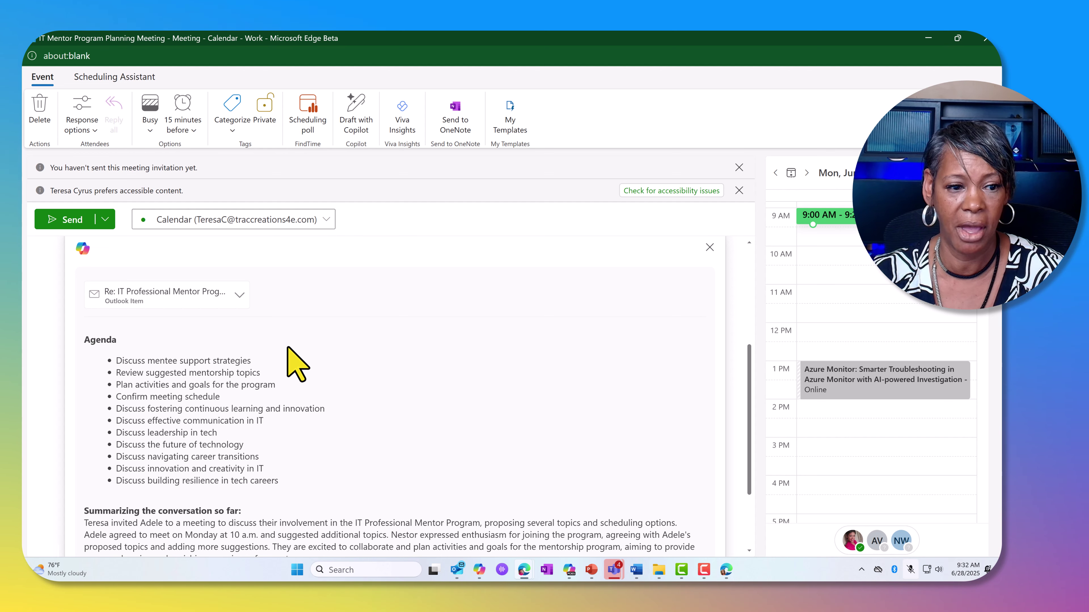
{"action": "scroll", "coordinate": [296, 362], "scroll_direction": "down", "scroll_amount": 2}
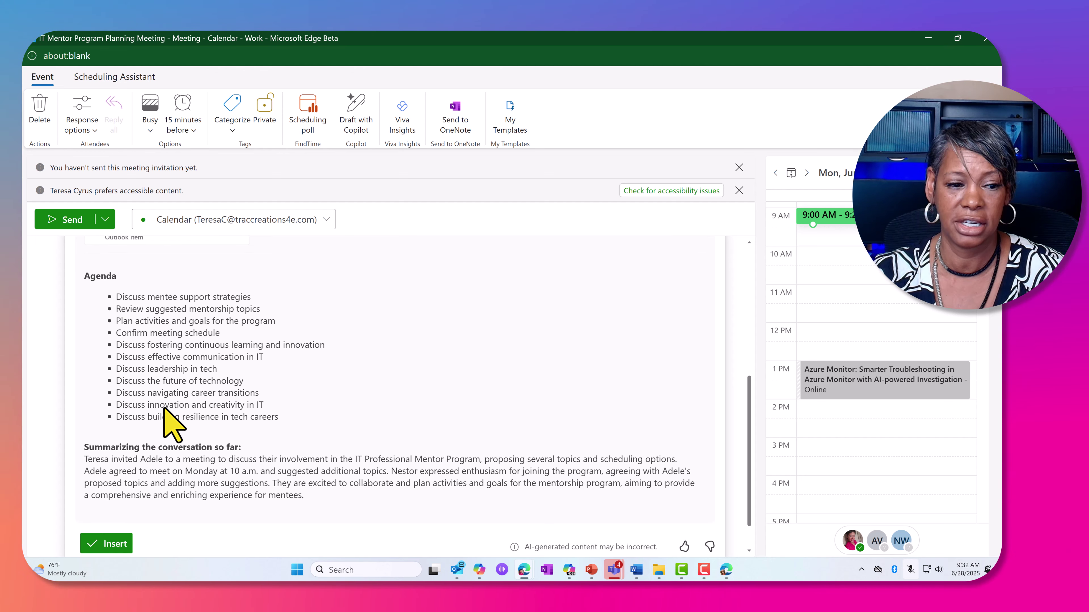
{"action": "scroll", "coordinate": [257, 463], "scroll_direction": "down", "scroll_amount": 1}
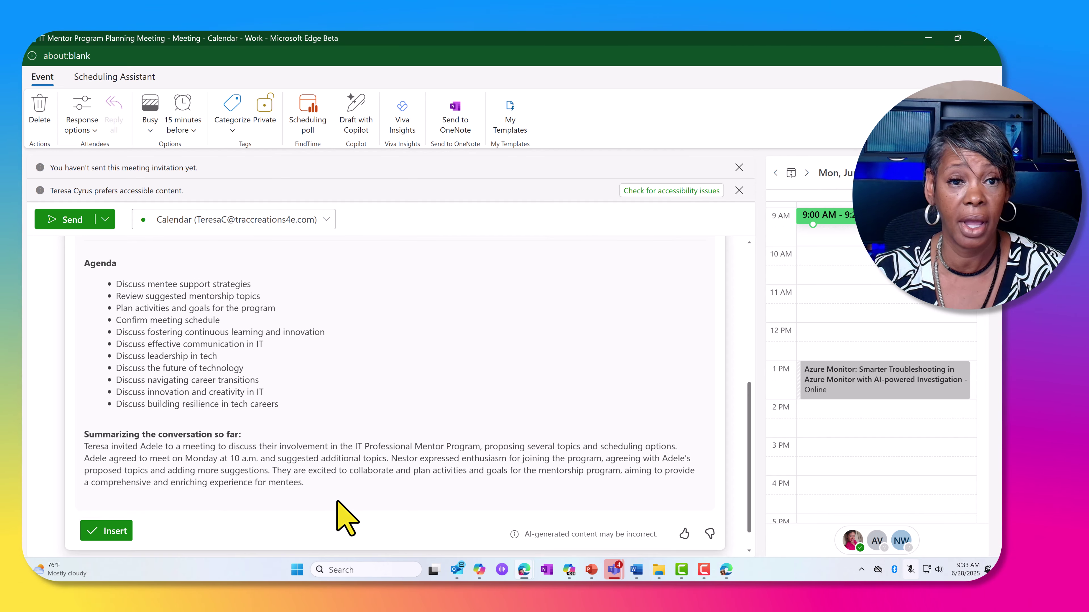
{"action": "scroll", "coordinate": [322, 465], "scroll_direction": "up", "scroll_amount": 3}
{"action": "scroll", "coordinate": [238, 487], "scroll_direction": "down", "scroll_amount": 3}
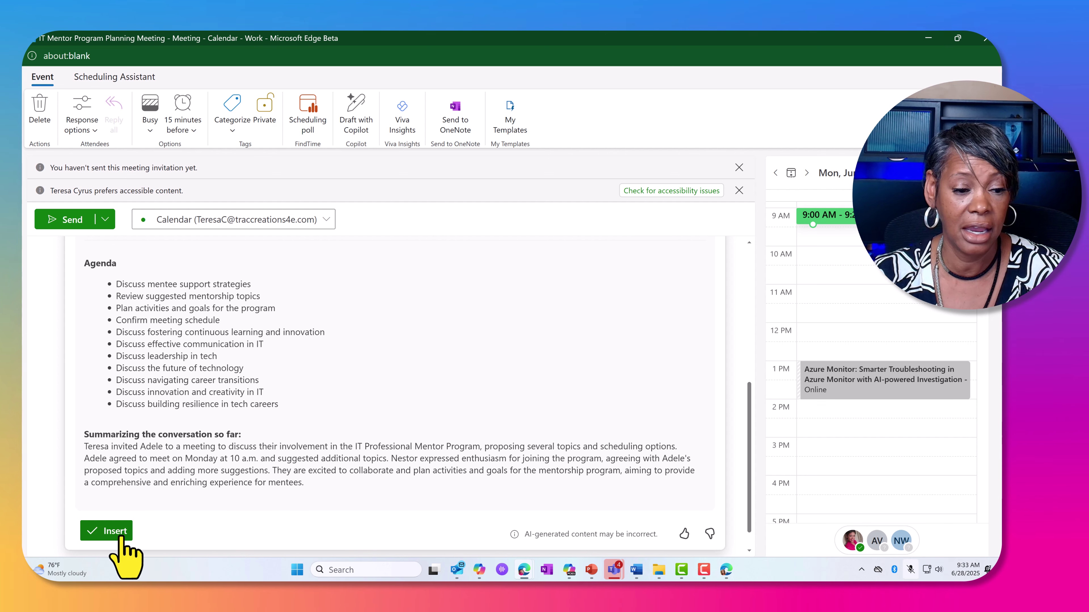
{"action": "left_click", "coordinate": [107, 532]}
{"action": "scroll", "coordinate": [284, 472], "scroll_direction": "down", "scroll_amount": 3}
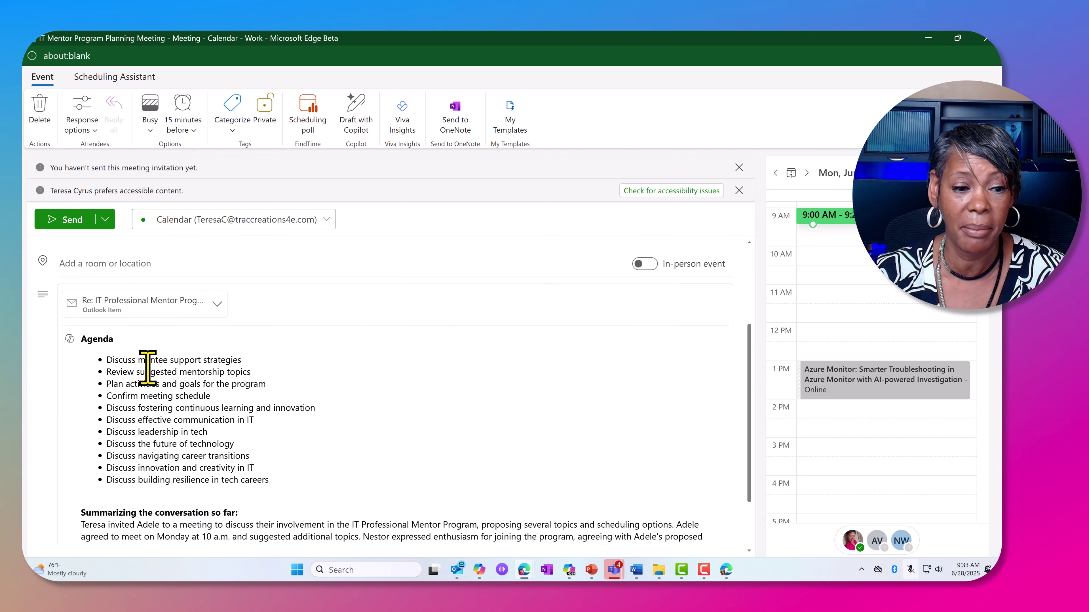
Try adding a person's name after the "Discuss mentee support strategies" agenda item and remove it.
{"action": "left_click", "coordinate": [150, 372]}
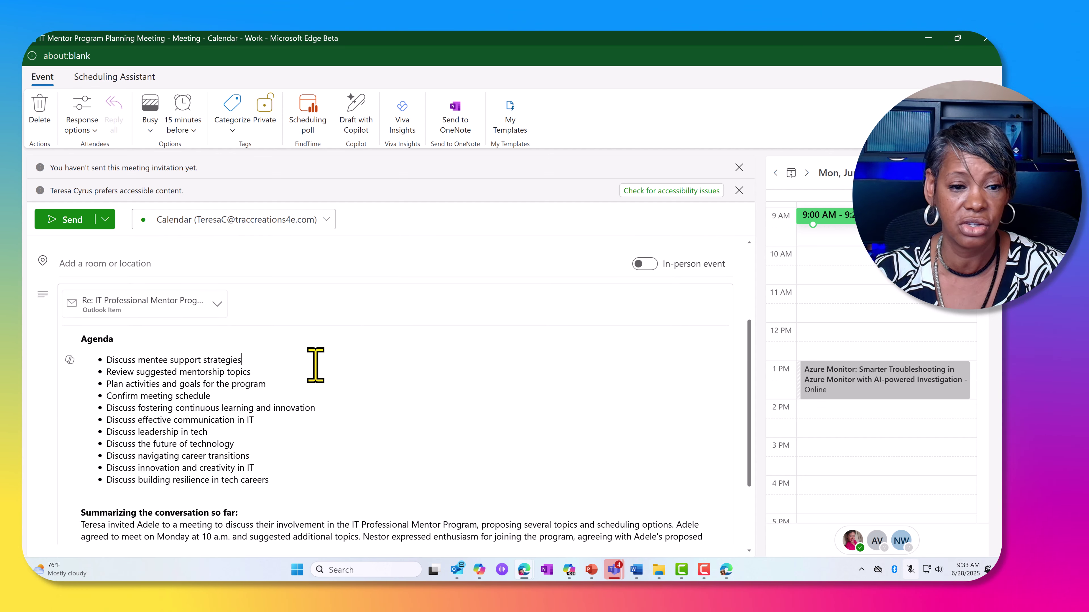
{"action": "type", "text": "trtesa"}
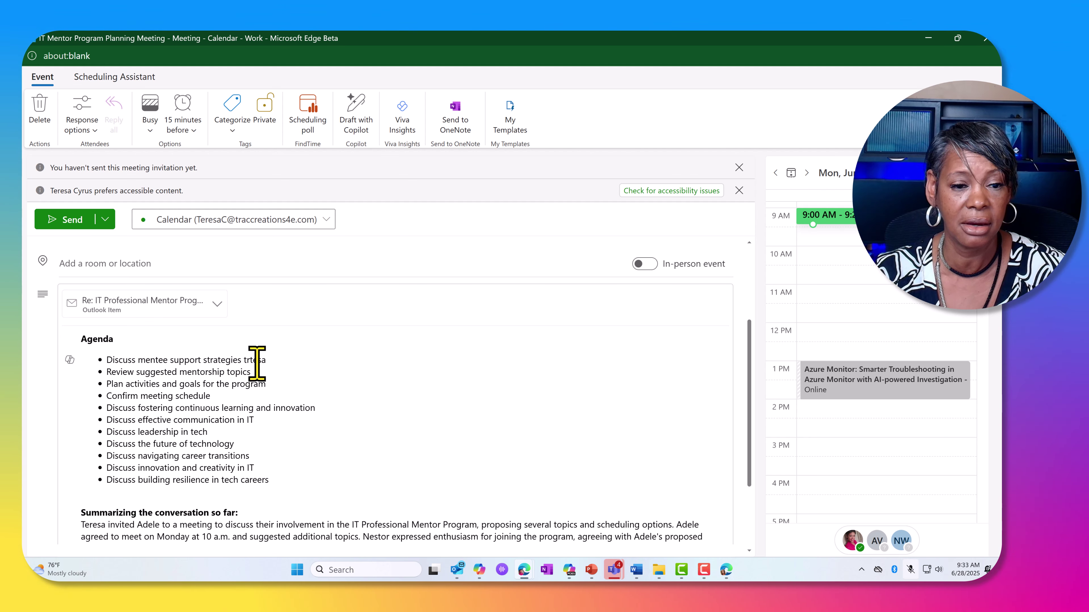
{"action": "double_click", "coordinate": [257, 360]}
{"action": "key", "text": "BackSpace"}
{"action": "scroll", "coordinate": [313, 399], "scroll_direction": "up", "scroll_amount": 3}
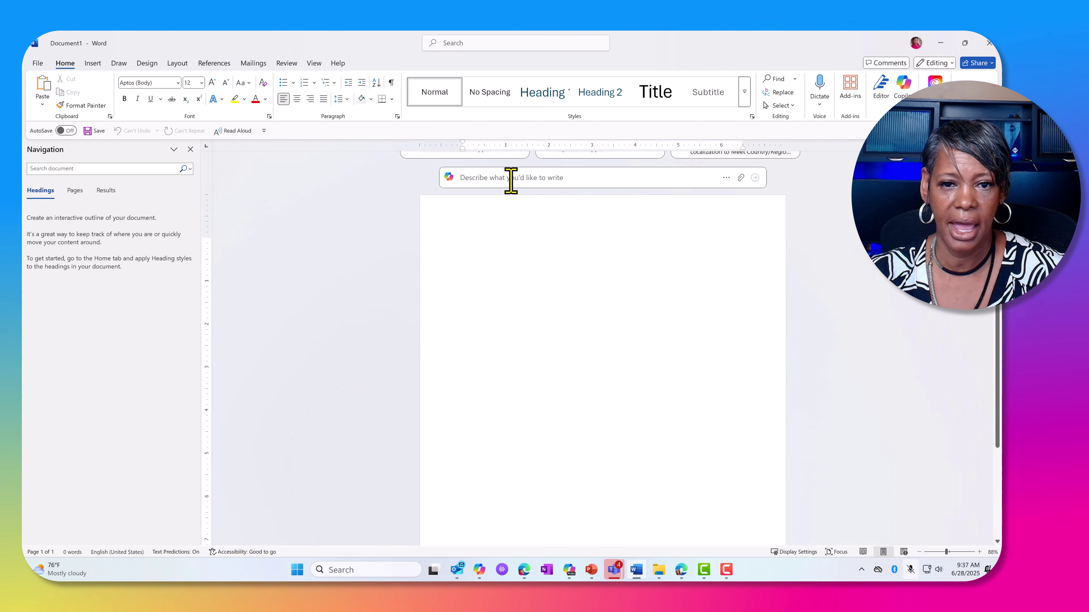
Have Copilot draft "Create an action plan about migrating my organization with 25 employees to Copilot." in the blank document, review it and keep it.
{"action": "type", "text": "Create an action plan about migrating my organization with 25 employees to Copilot."}
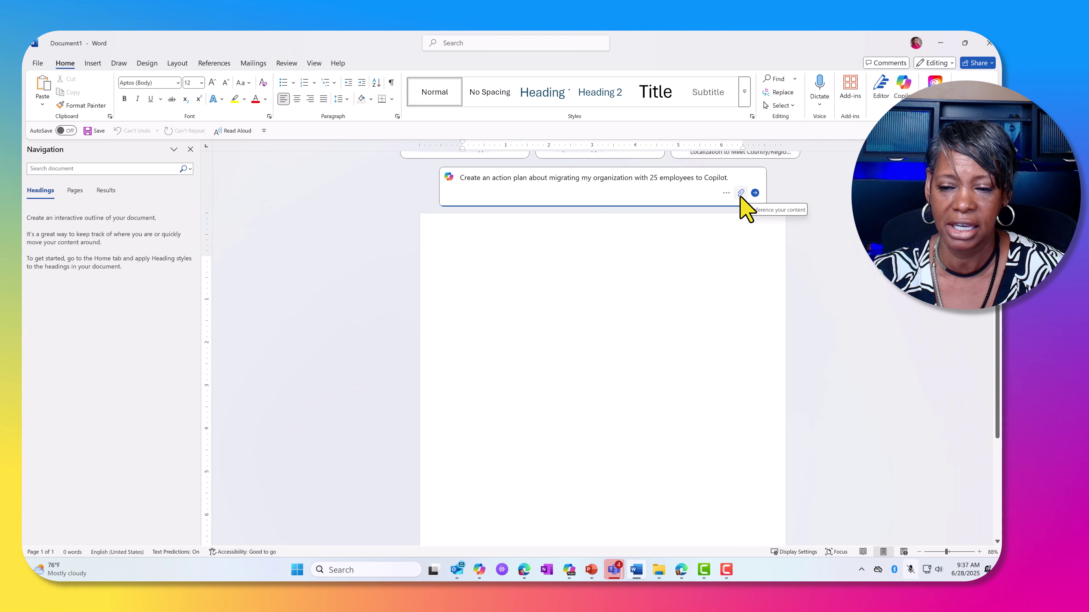
{"action": "left_click", "coordinate": [726, 194]}
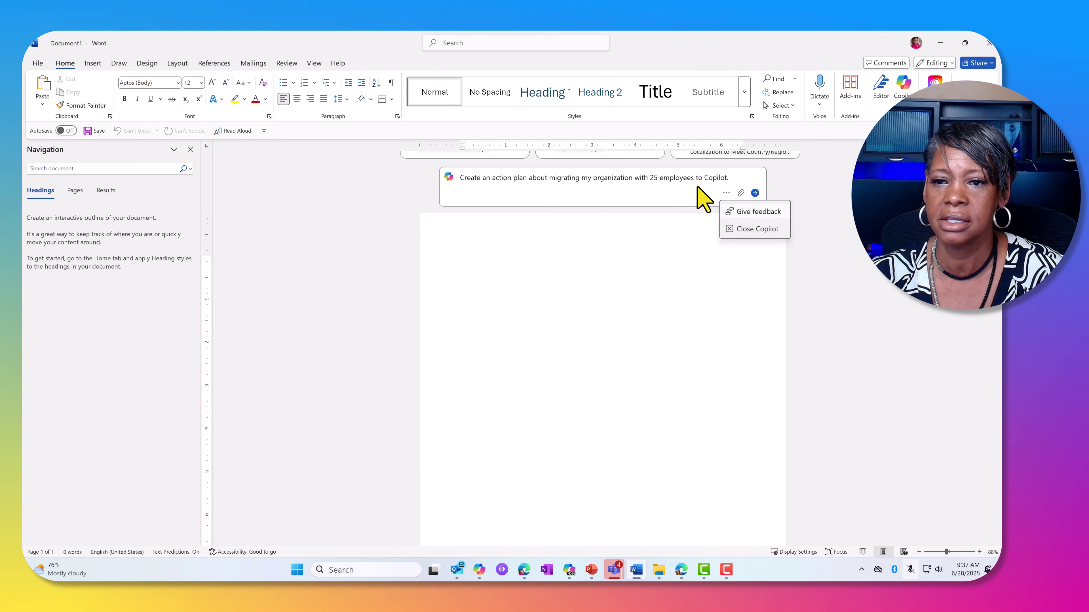
{"action": "key", "text": "Escape"}
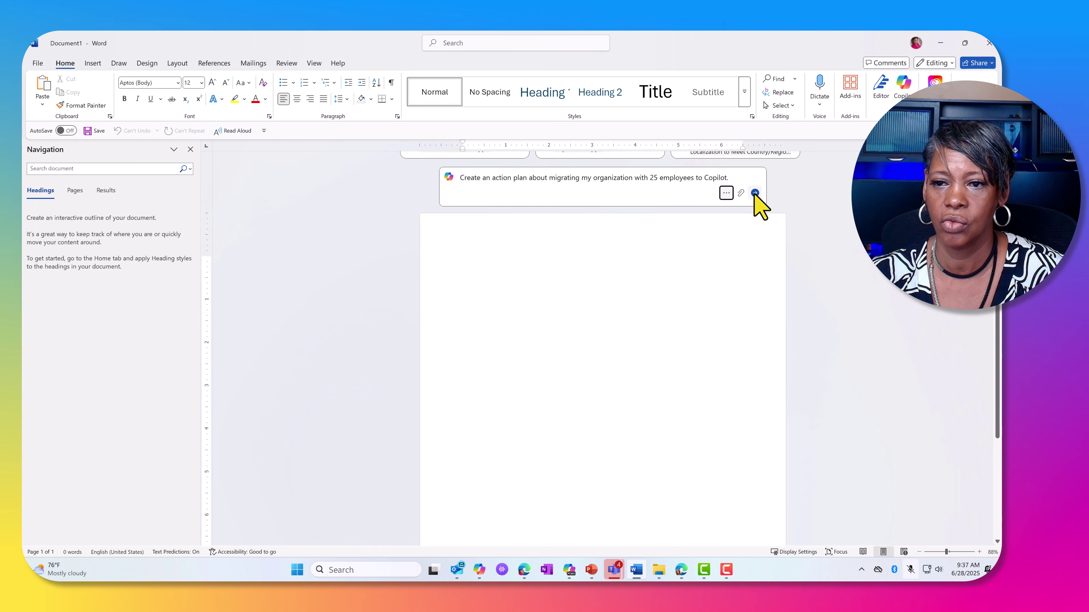
{"action": "left_click", "coordinate": [755, 193]}
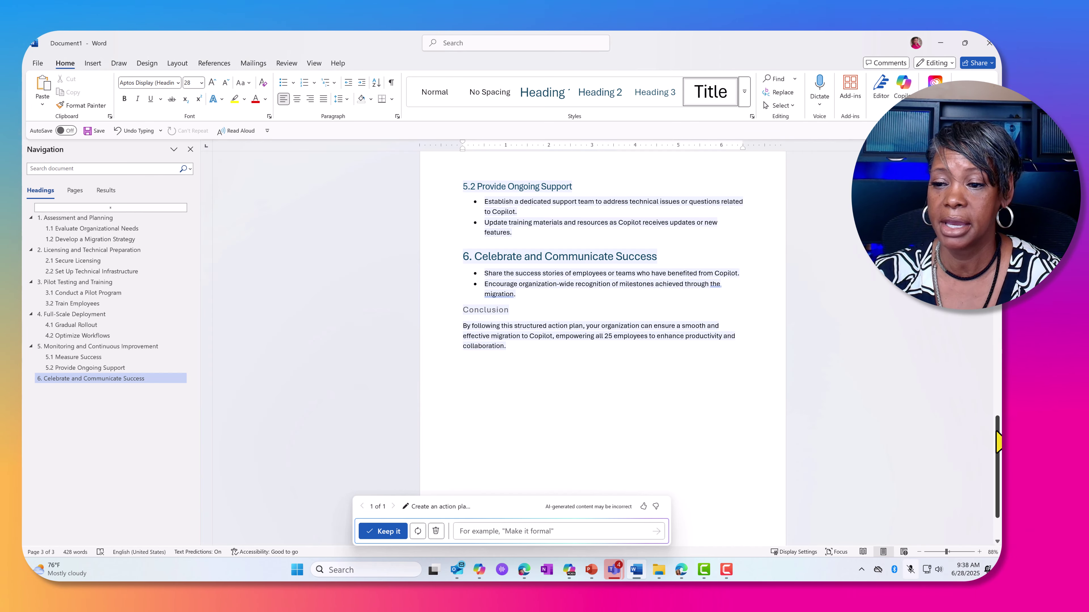
{"action": "left_click_drag", "start_coordinate": [997, 442], "coordinate": [997, 163]}
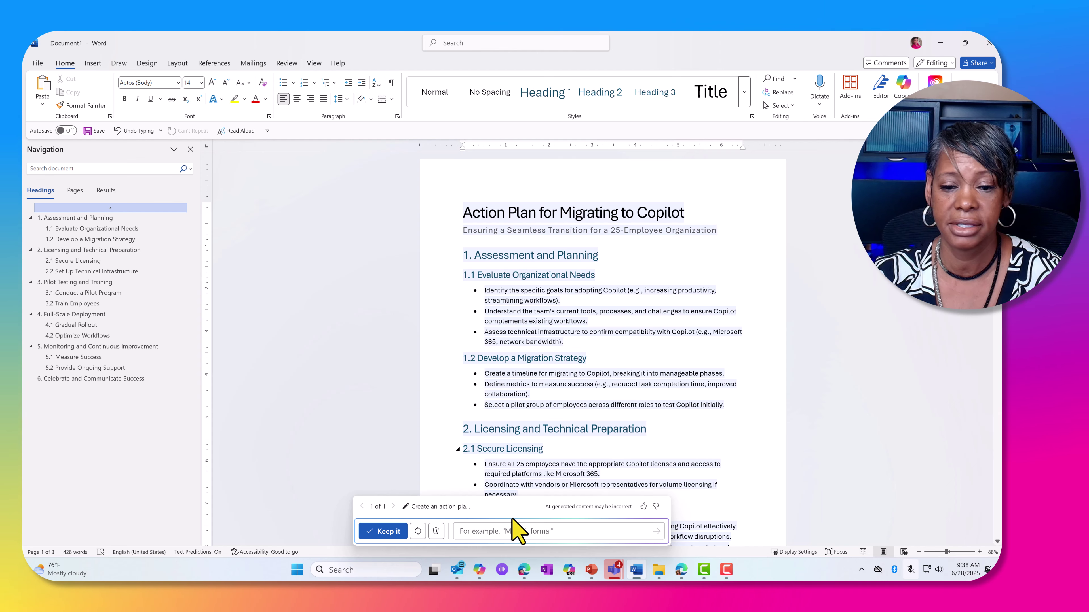
{"action": "left_click", "coordinate": [378, 531]}
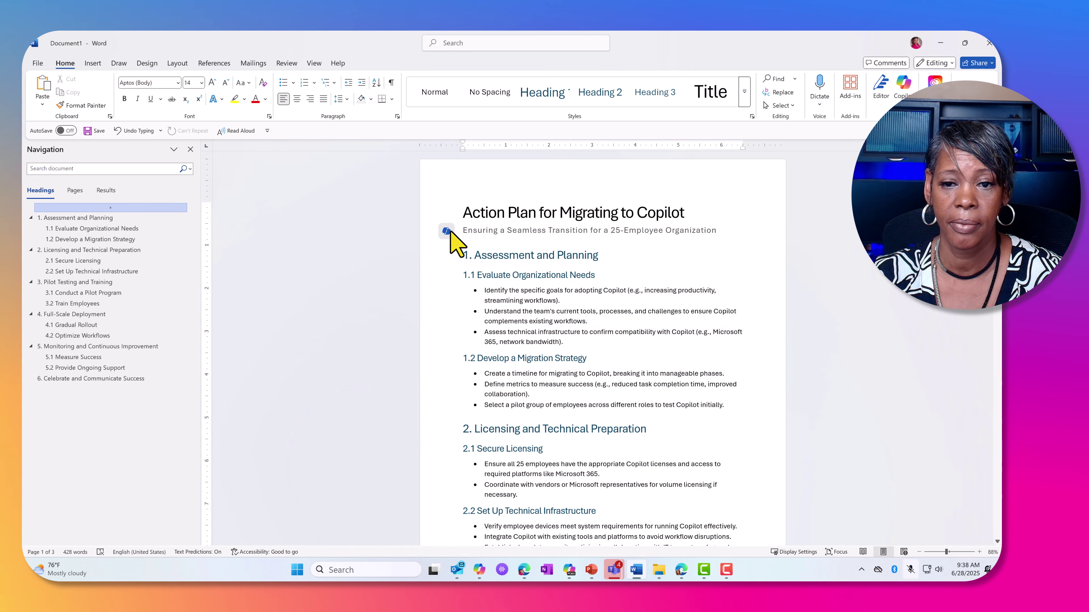
Have Copilot draft "Provide the benefits for Copilot in a bullet format." below the subtitle and keep the generated bullets.
{"action": "left_click", "coordinate": [450, 231]}
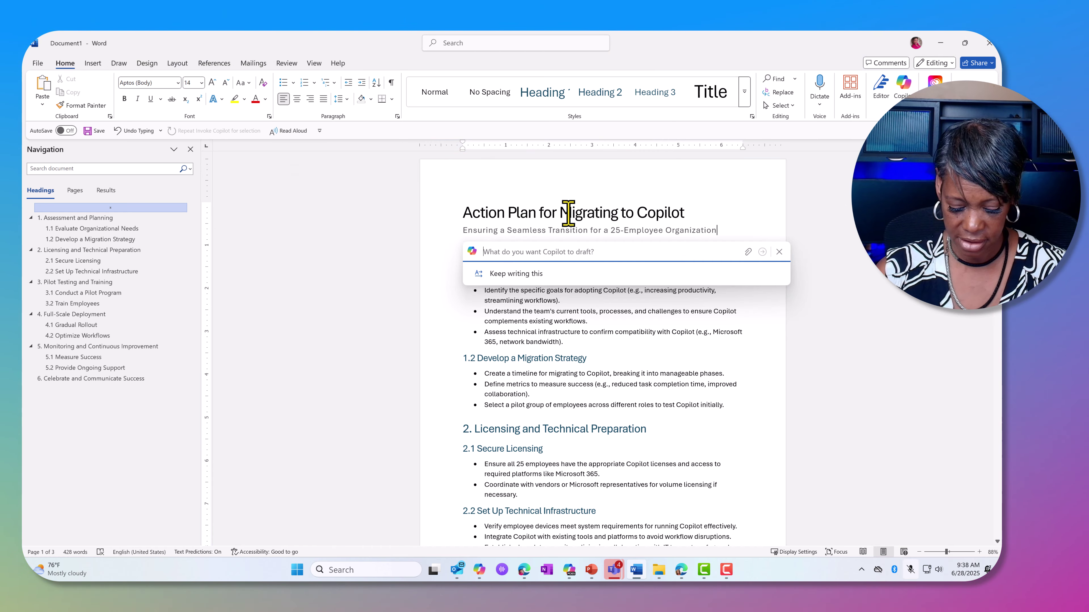
{"action": "type", "text": "Provide the benefits f"}
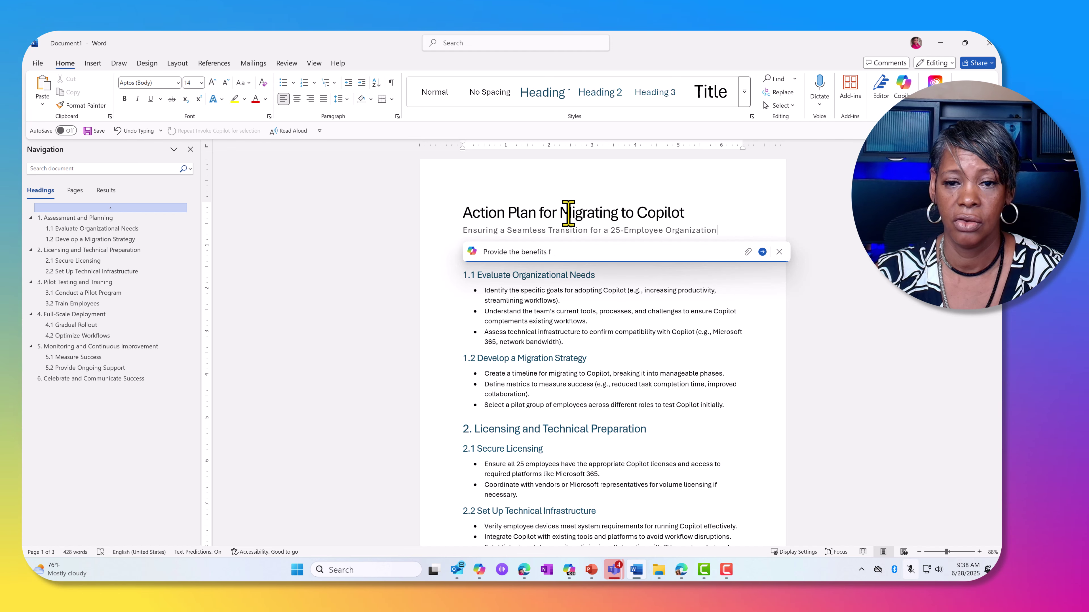
{"action": "type", "text": "or Copilot in a bullet format."}
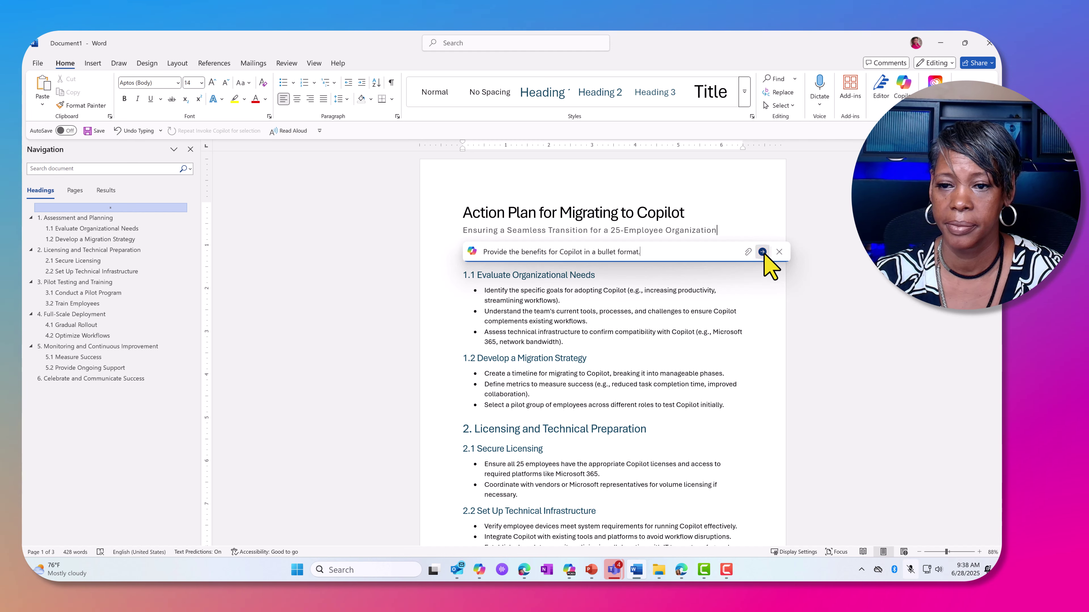
{"action": "left_click", "coordinate": [762, 252]}
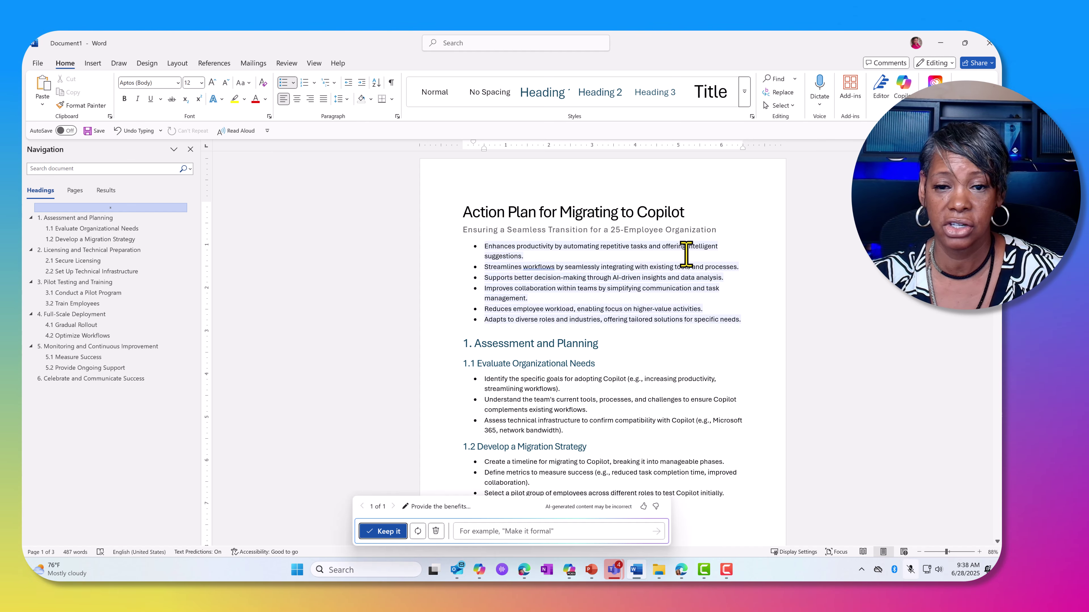
{"action": "left_click", "coordinate": [384, 532]}
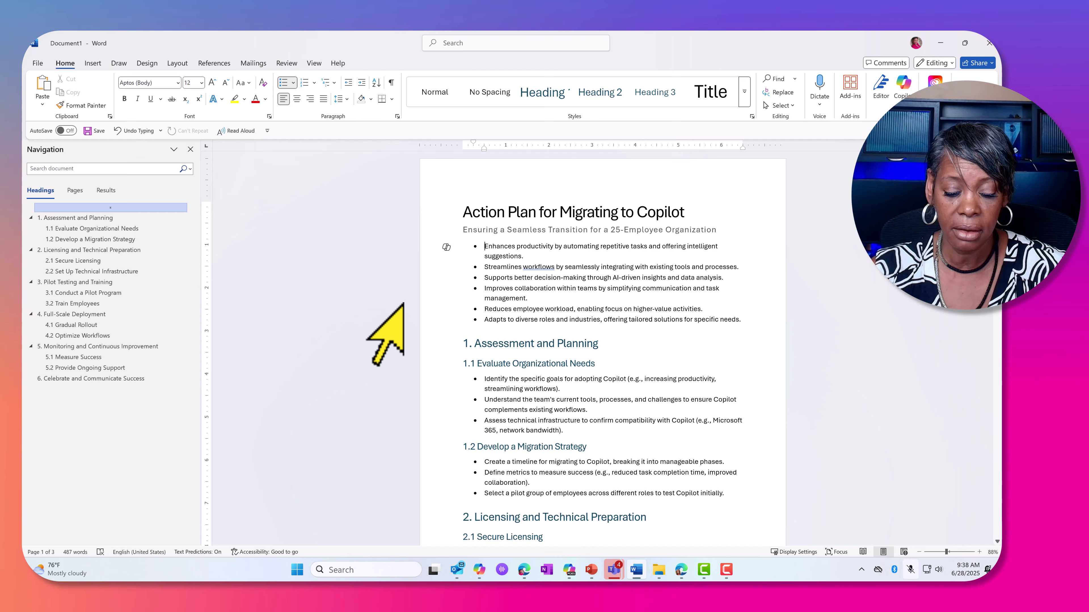
Have Copilot summarize the document in its chat, and save the file to OneDrive as "Action Plan for Migrating to Copilot".
{"action": "left_click", "coordinate": [904, 87]}
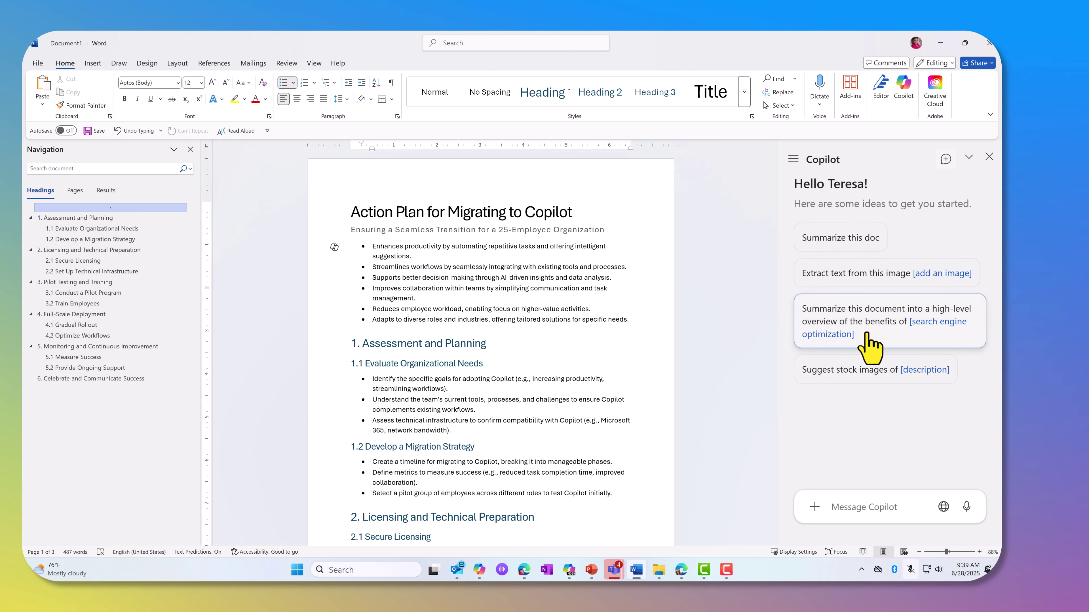
{"action": "left_click", "coordinate": [851, 241]}
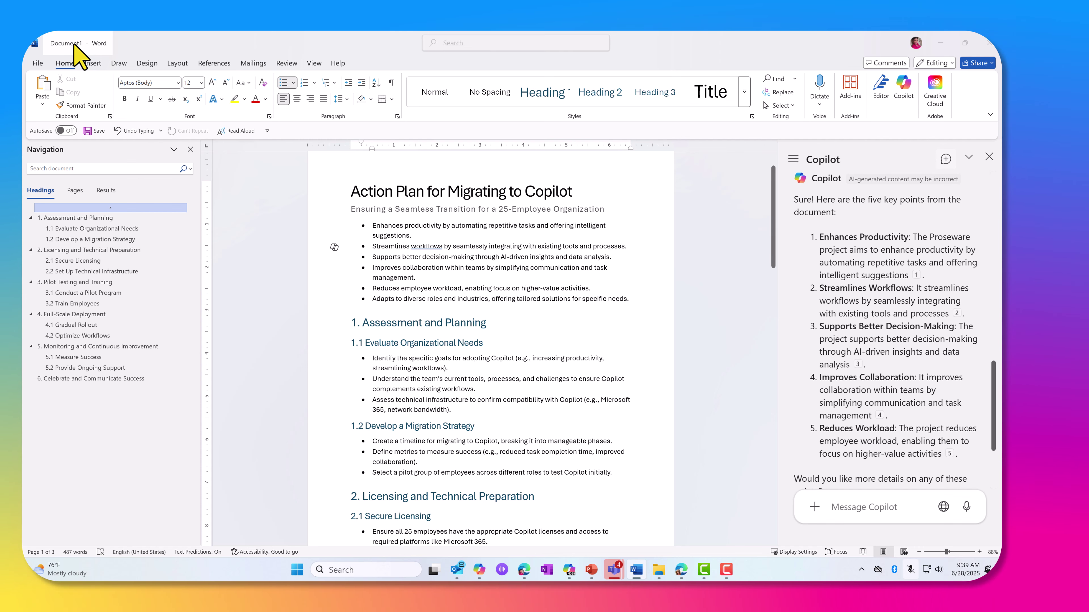
{"action": "left_click", "coordinate": [70, 43]}
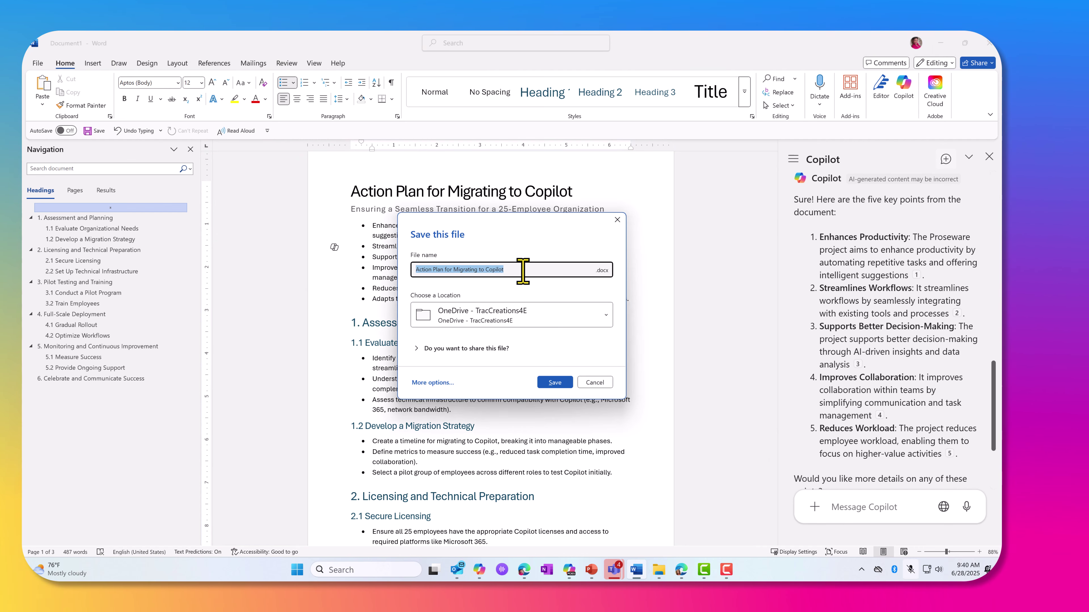
{"action": "left_click", "coordinate": [555, 382]}
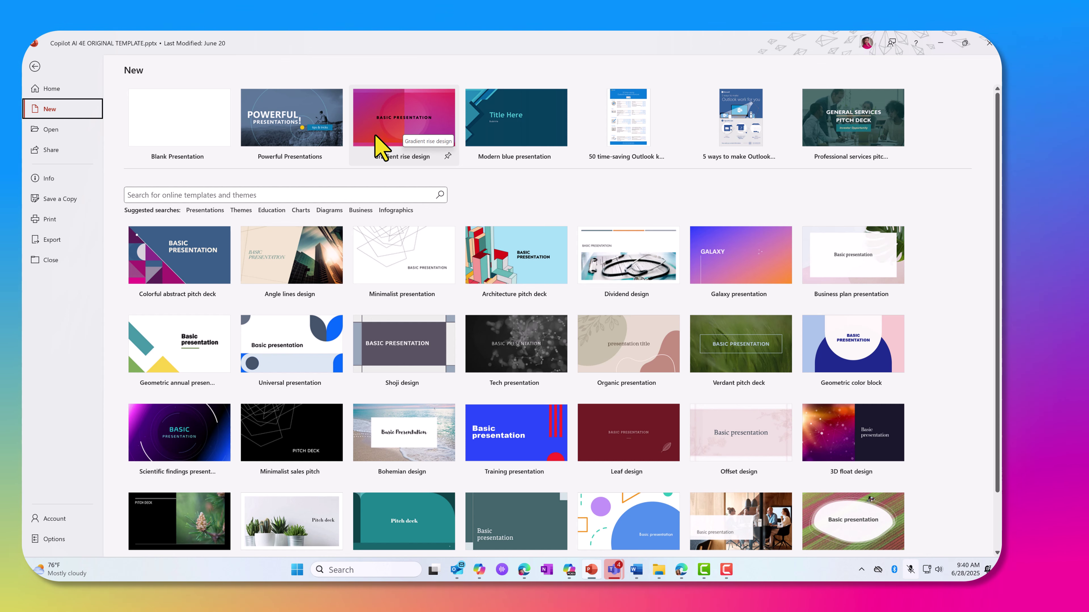
Switch to PowerPoint, create a presentation from the Gradient rise design, and generate a Copilot outline from "Action Plan for Migrating 25 Employees to Copilot.docx".
{"action": "left_click", "coordinate": [401, 135]}
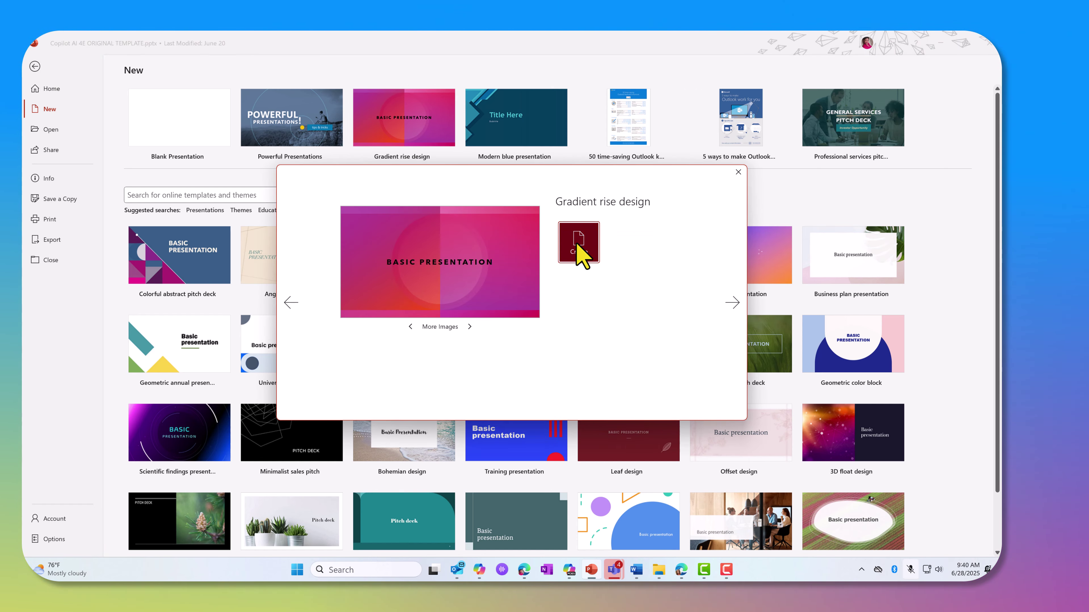
{"action": "left_click", "coordinate": [577, 245]}
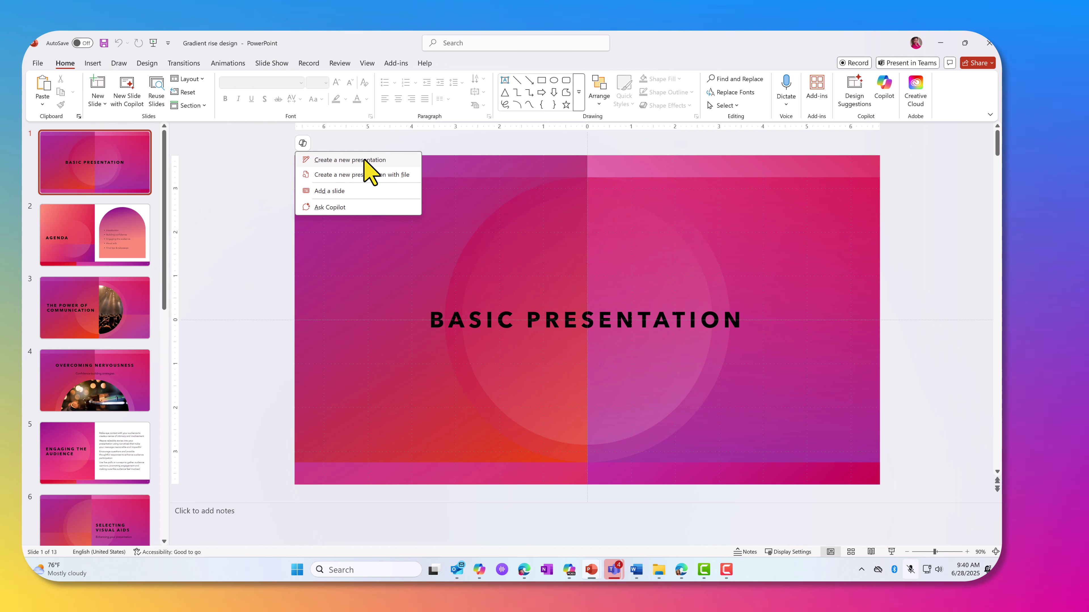
{"action": "left_click", "coordinate": [366, 175]}
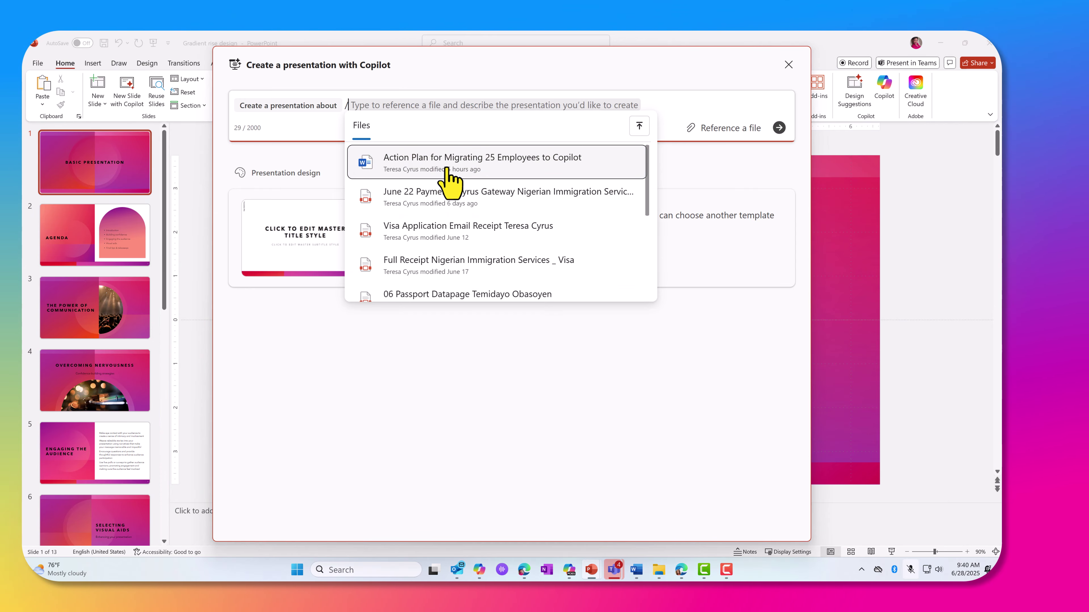
{"action": "left_click", "coordinate": [479, 165]}
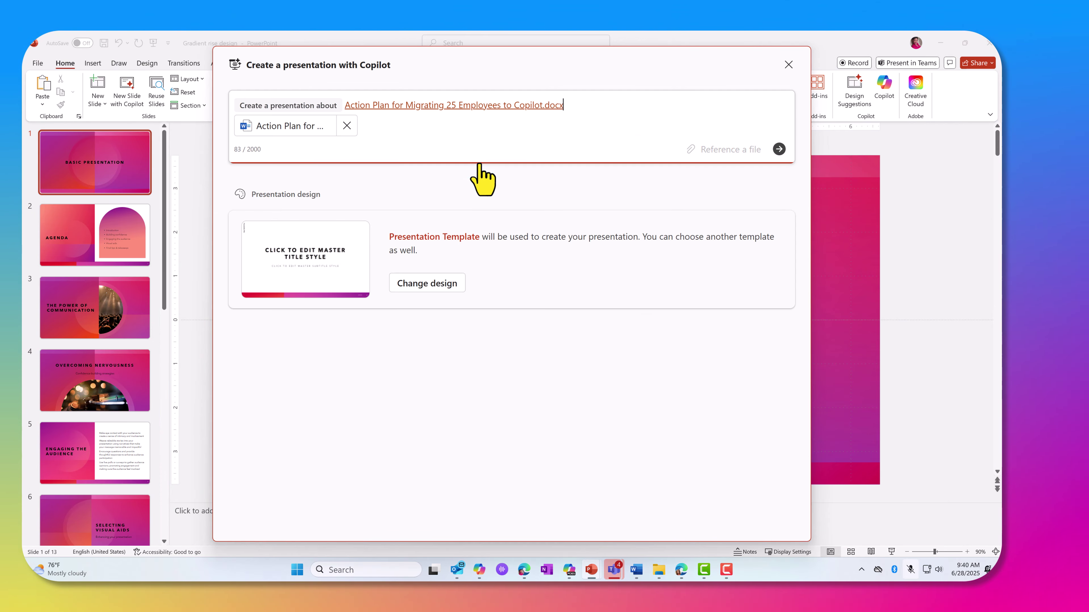
{"action": "left_click", "coordinate": [779, 149]}
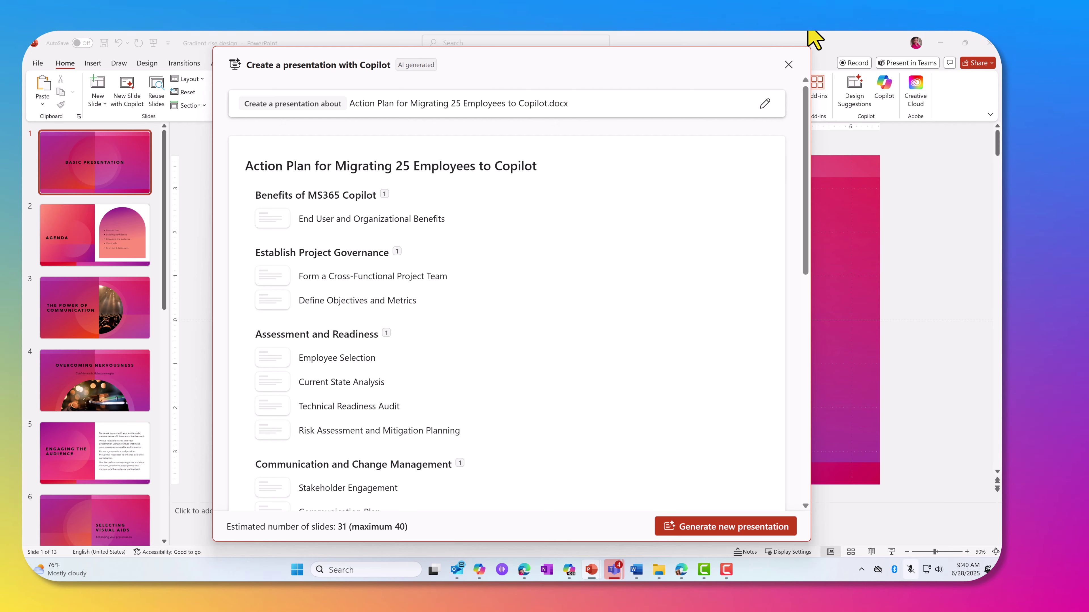
Reorder the outline topics: Communication and Change Management above Assessment and Readiness, and Training and Enablement below Migration Execution.
{"action": "scroll", "coordinate": [292, 292], "scroll_direction": "down", "scroll_amount": 5}
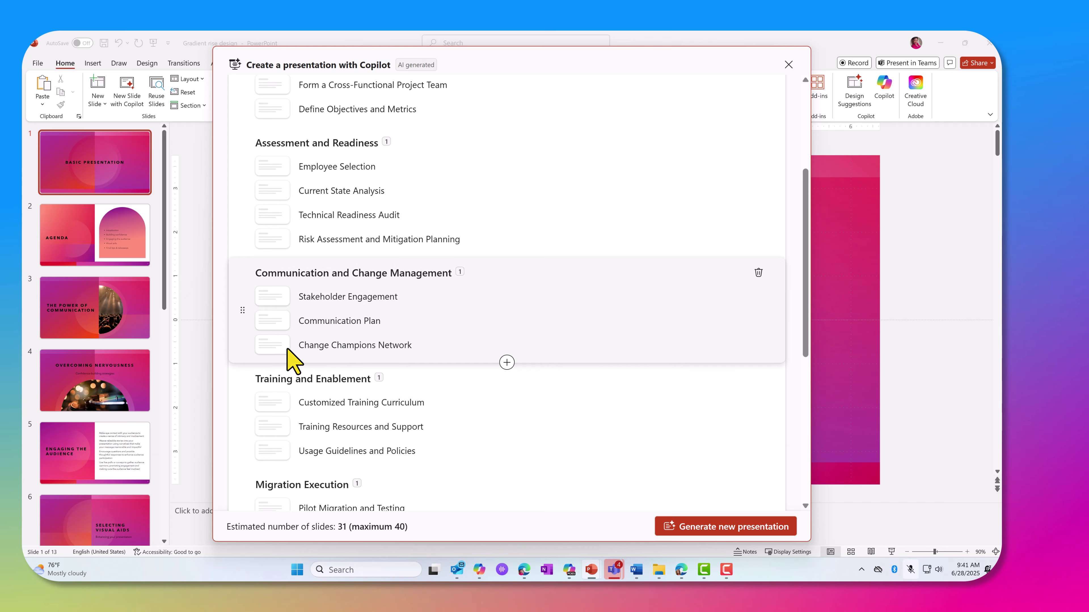
{"action": "left_click_drag", "start_coordinate": [243, 305], "coordinate": [241, 199]}
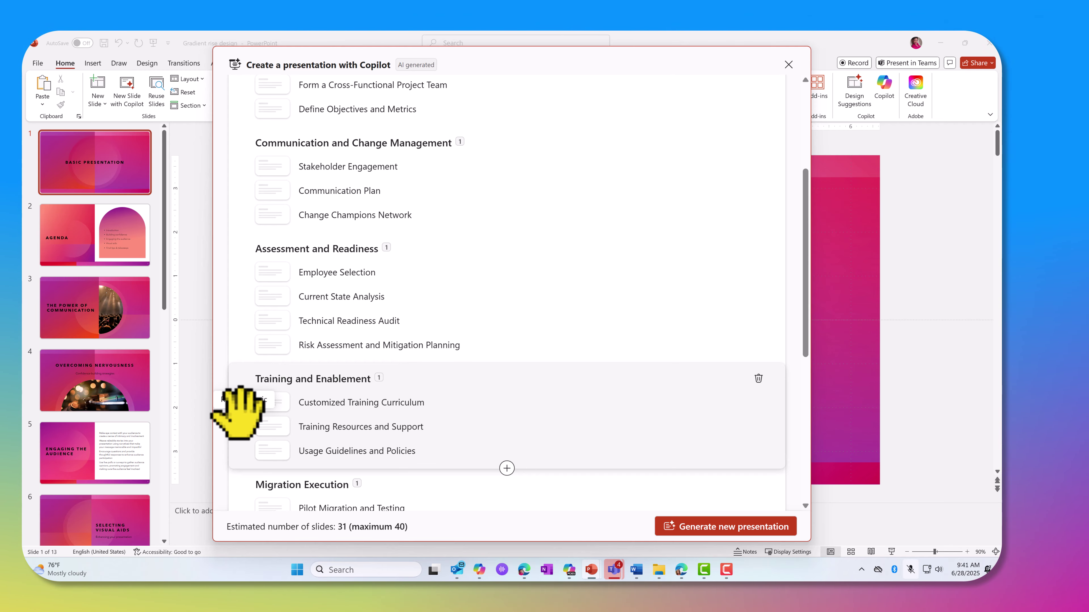
{"action": "left_click_drag", "start_coordinate": [243, 413], "coordinate": [253, 515]}
Add a topic about "Pros and Cons about Copilot" to the outline directly after Training and Enablement.
{"action": "scroll", "coordinate": [486, 411], "scroll_direction": "down", "scroll_amount": 5}
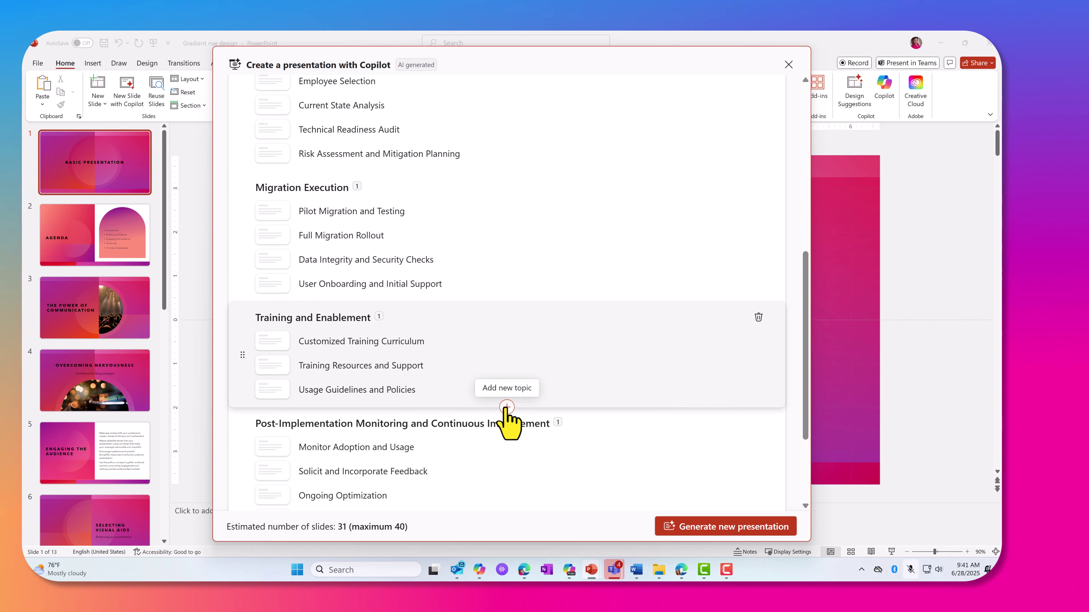
{"action": "left_click", "coordinate": [506, 407]}
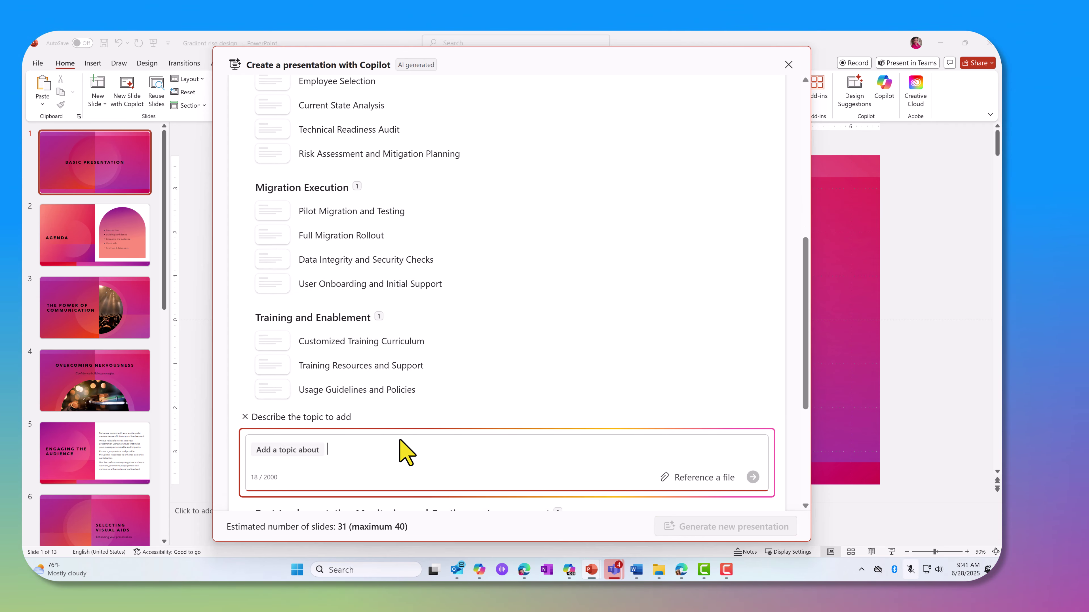
{"action": "type", "text": "Pros and Cons about Cop"}
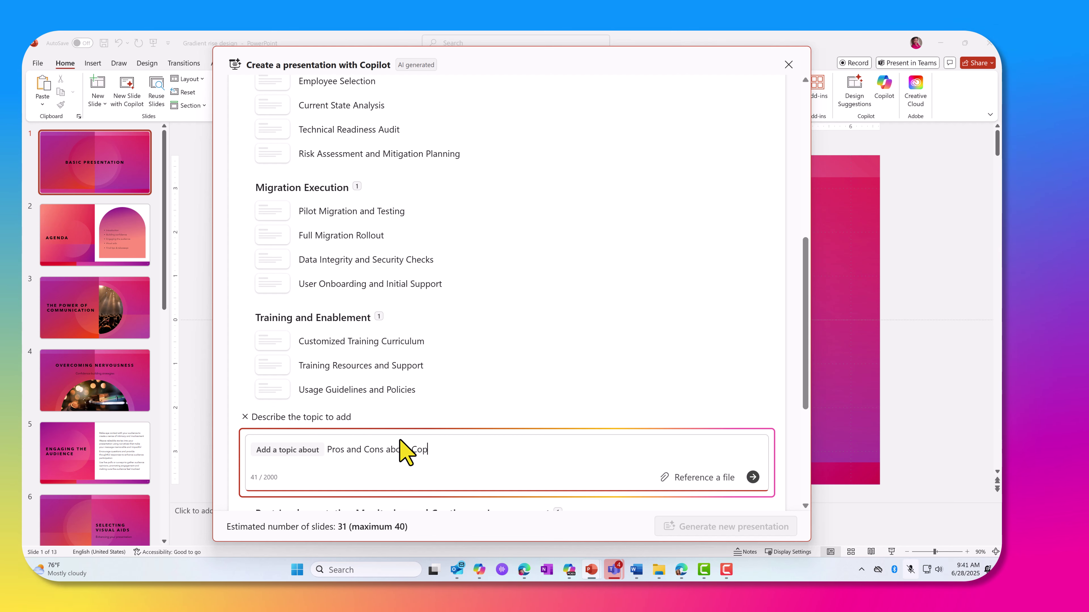
{"action": "type", "text": "ilot"}
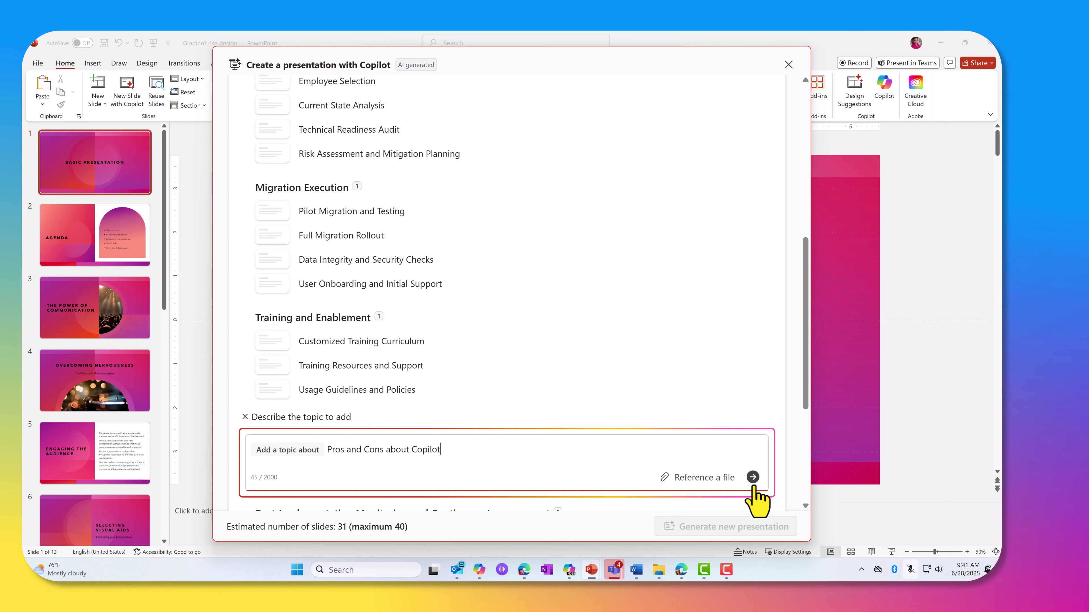